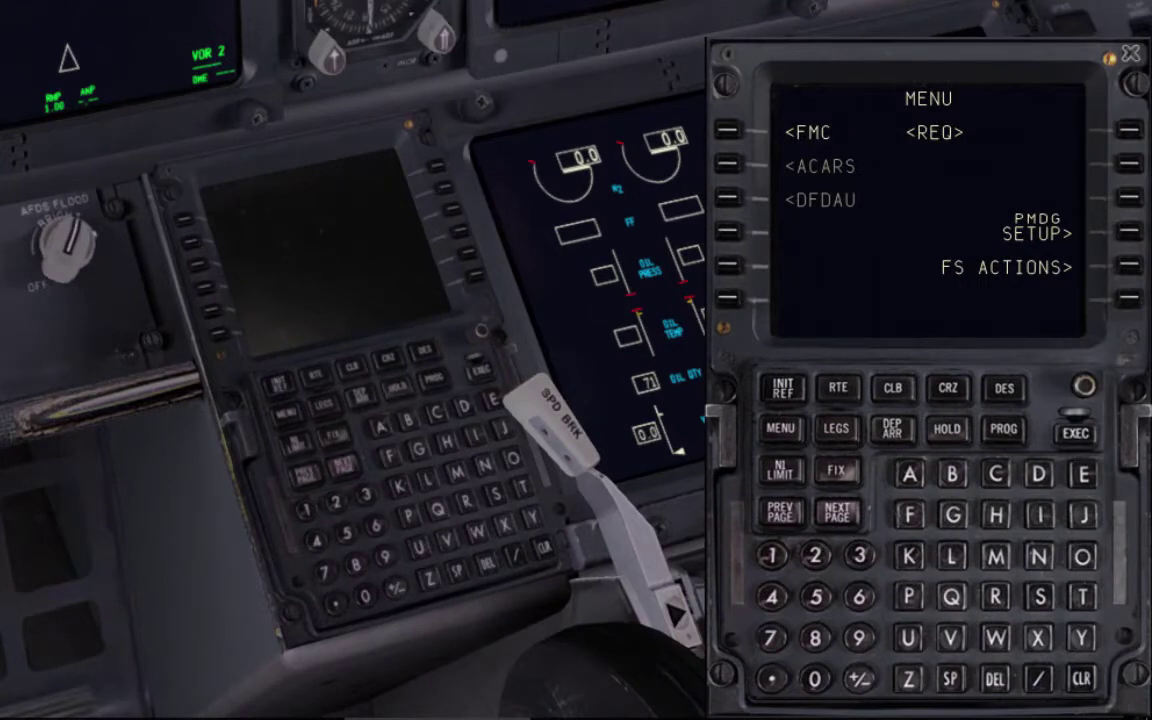
# - Look up airport NTTX in the FMC's reference navigation data
pyautogui.click(728, 132)
pyautogui.click(729, 314)
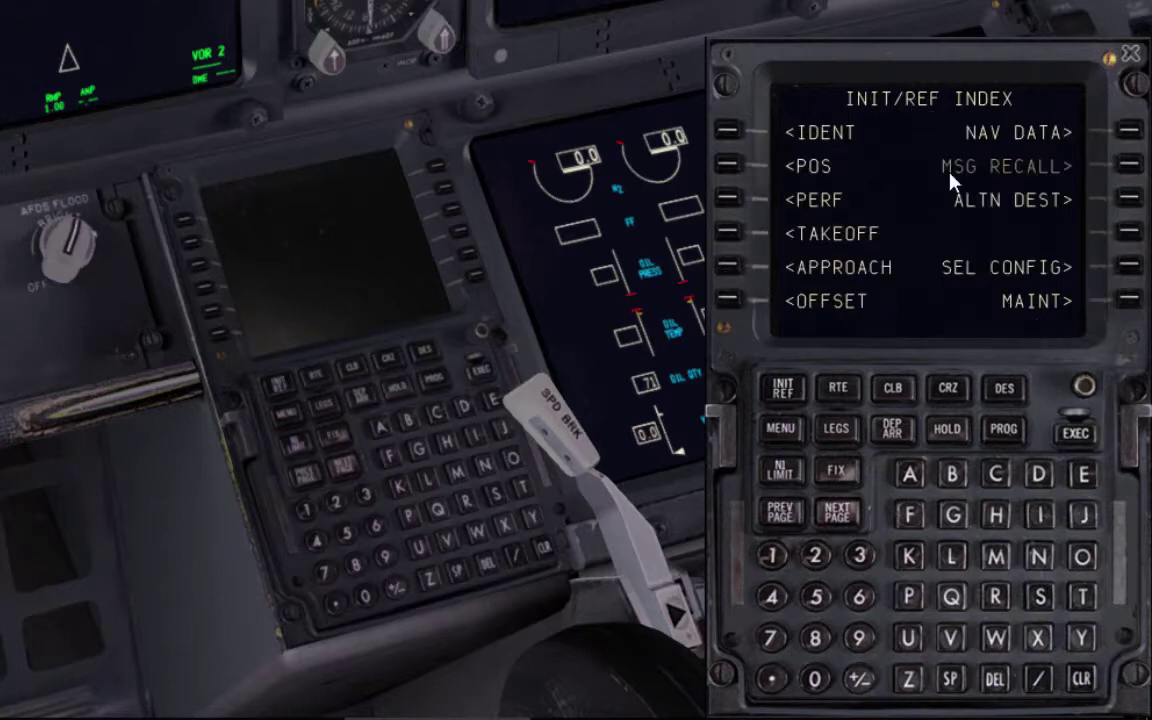
pyautogui.click(1125, 135)
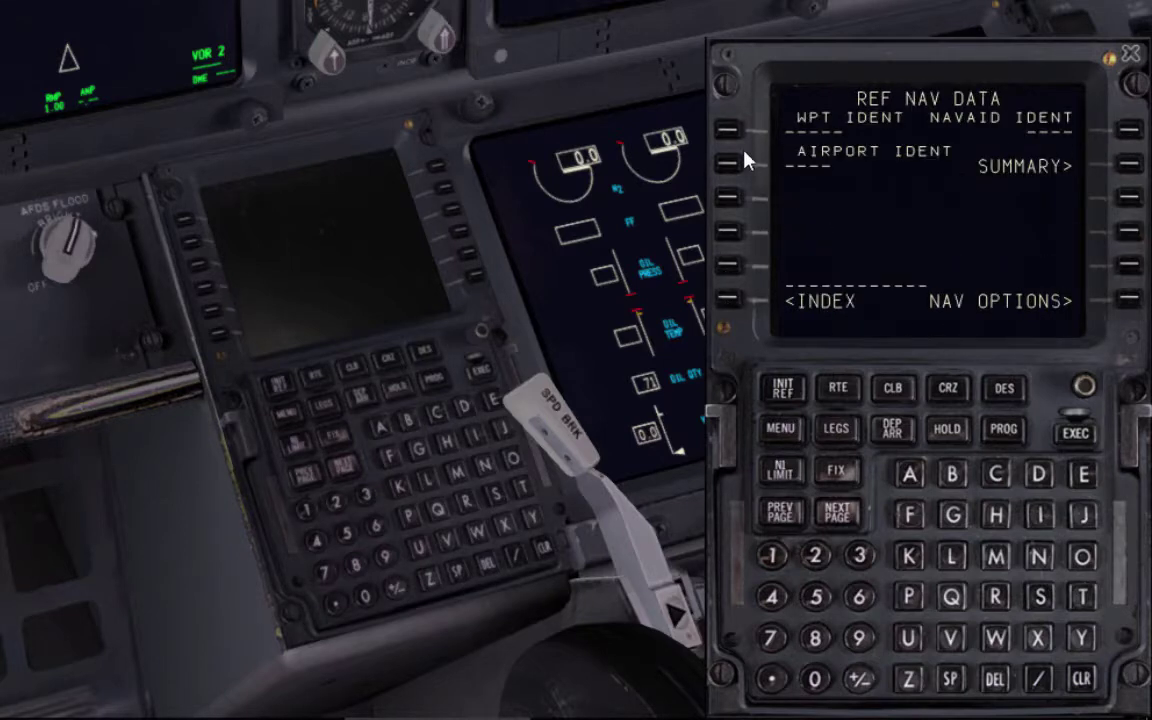
pyautogui.click(1038, 556)
pyautogui.click(1082, 597)
pyautogui.click(1040, 642)
pyautogui.click(1085, 681)
pyautogui.click(1082, 600)
pyautogui.click(1038, 638)
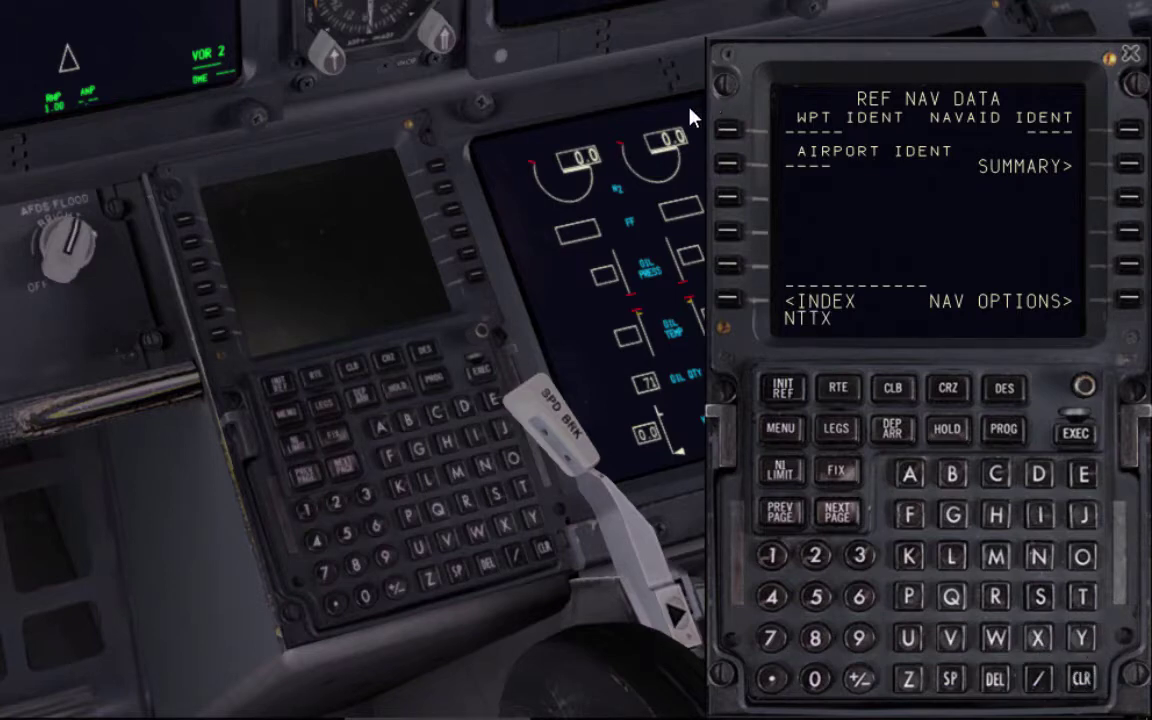
pyautogui.click(728, 170)
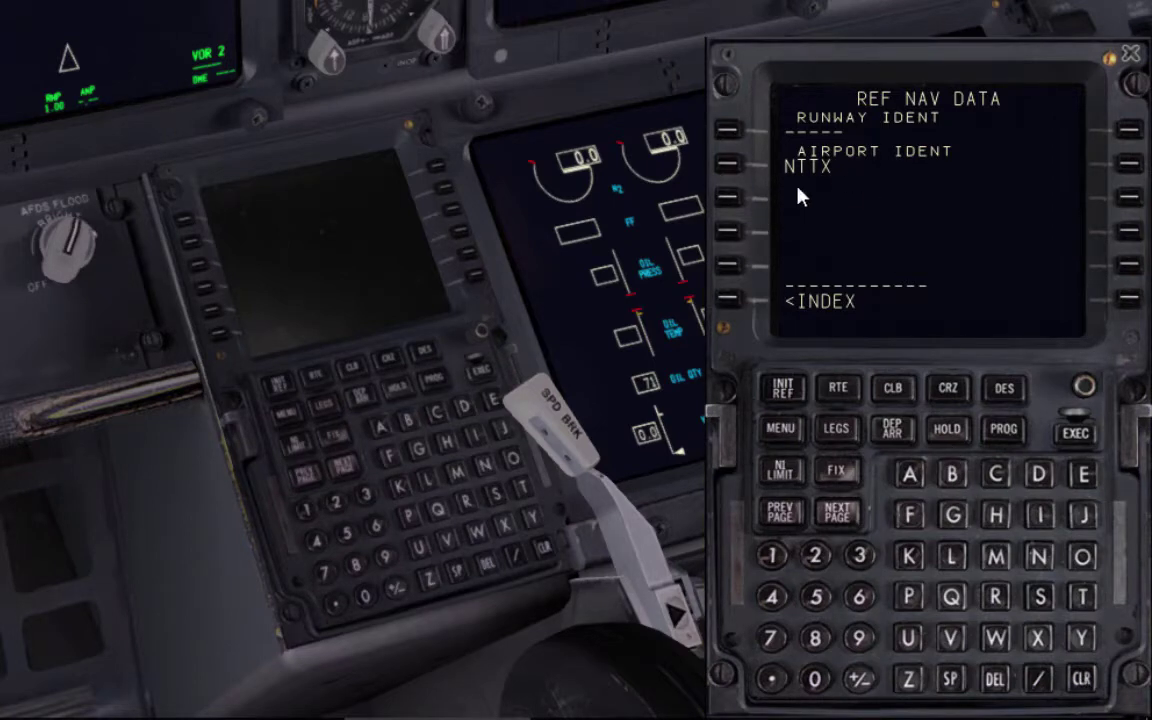
# - Try to enter airport NTTX on the FMC's route page, and clear the scratchpad
pyautogui.click(836, 389)
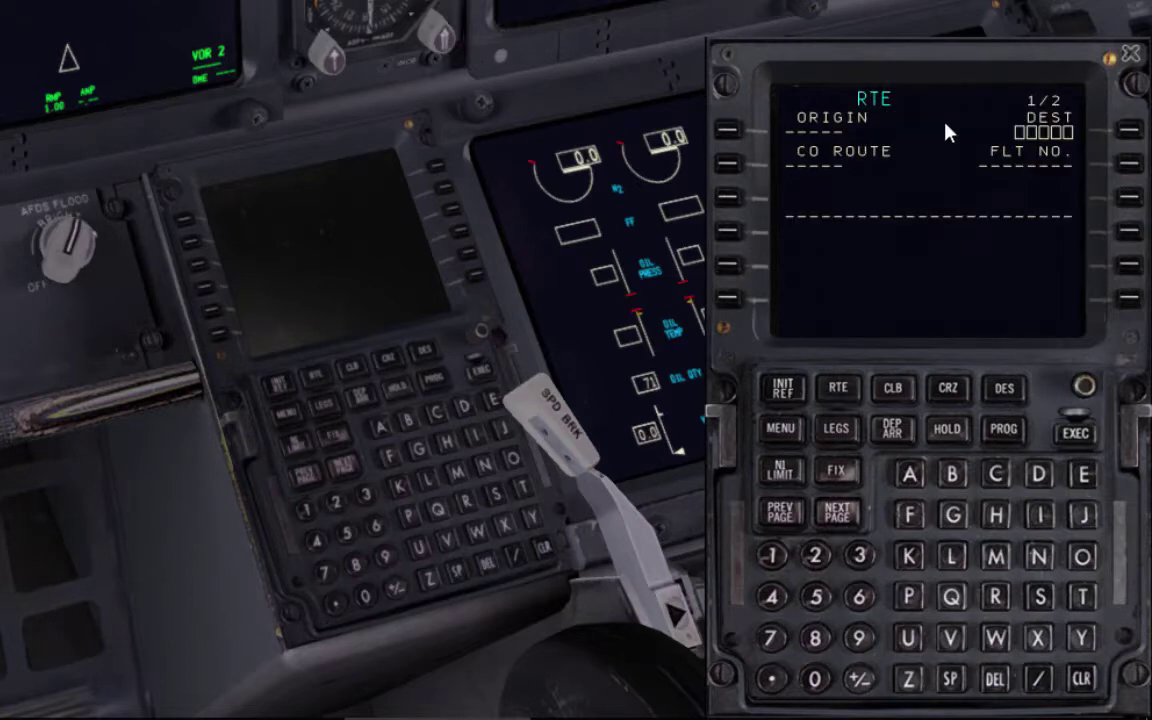
pyautogui.click(1039, 556)
pyautogui.click(1082, 597)
pyautogui.click(1082, 597)
pyautogui.click(724, 266)
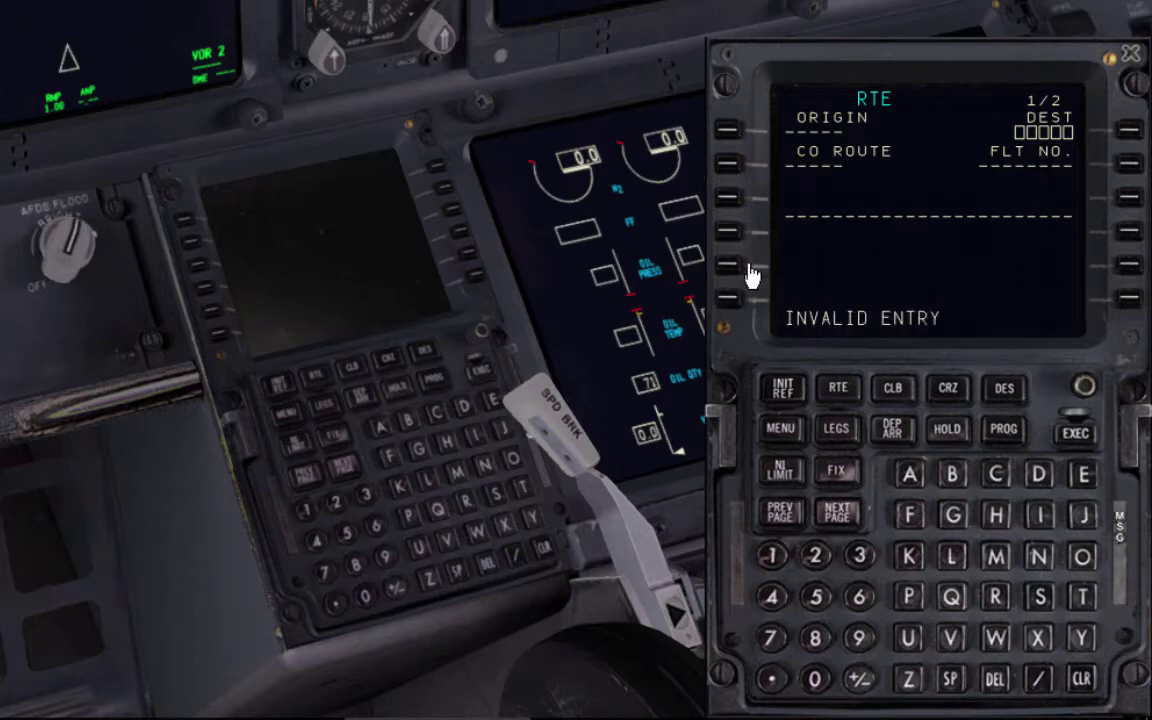
pyautogui.click(1082, 680)
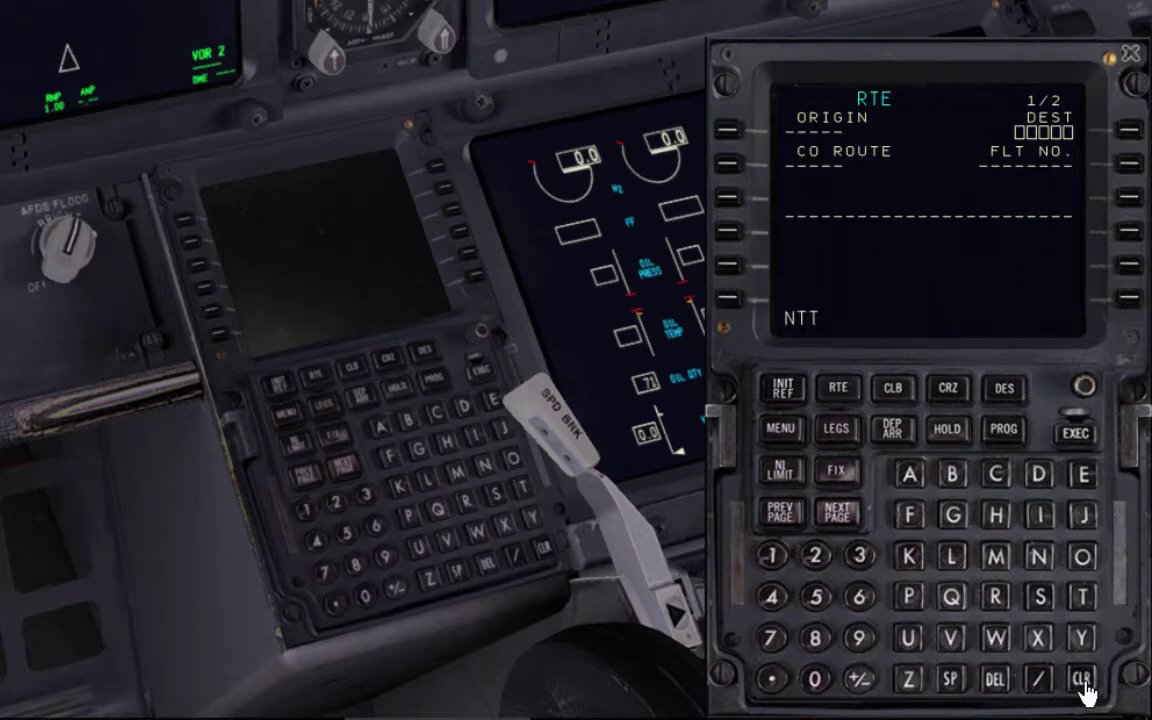
pyautogui.click(1040, 640)
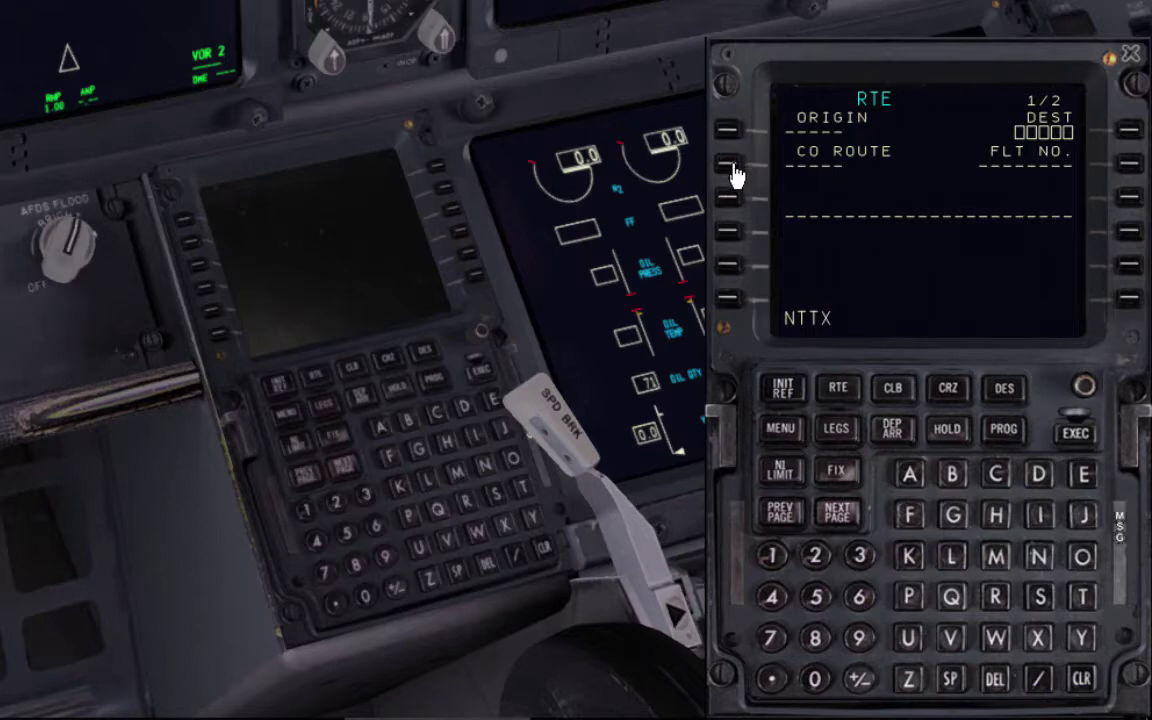
pyautogui.click(735, 238)
pyautogui.click(1082, 680)
pyautogui.click(1082, 680)
# - Switch to Professional Flight Planner X and search the world map southeast of NTAA for the Mururoa atoll
pyautogui.hotkey('ctrl', 'c')
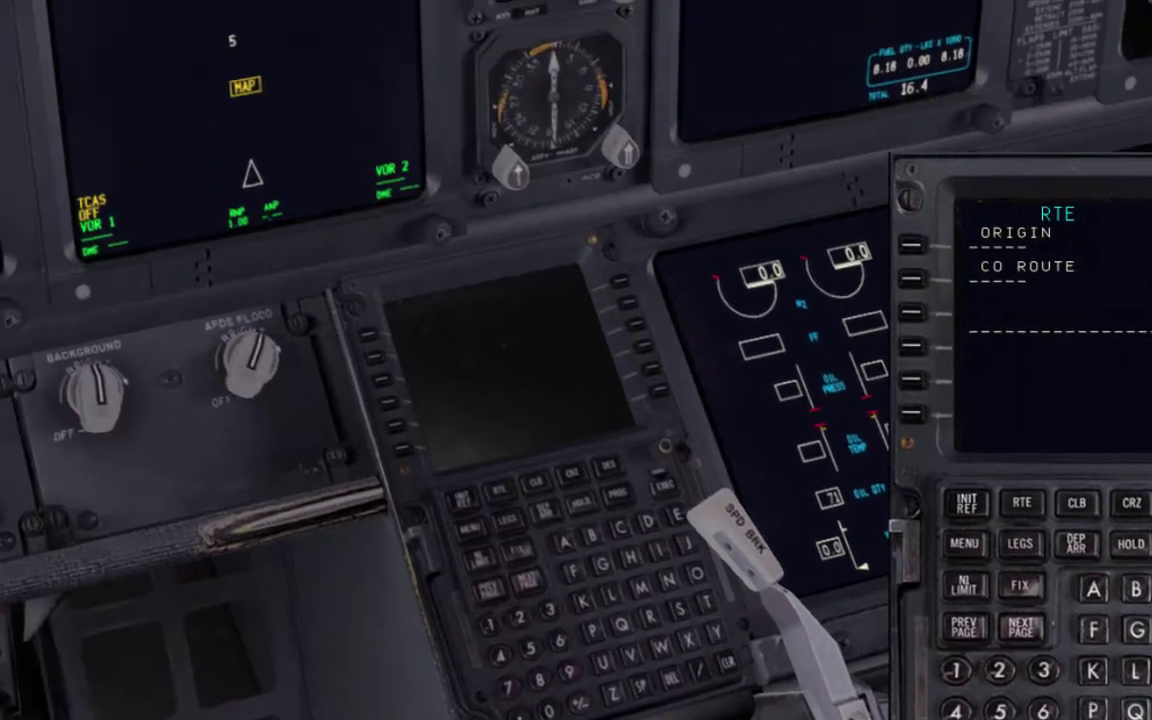
pyautogui.click(433, 410)
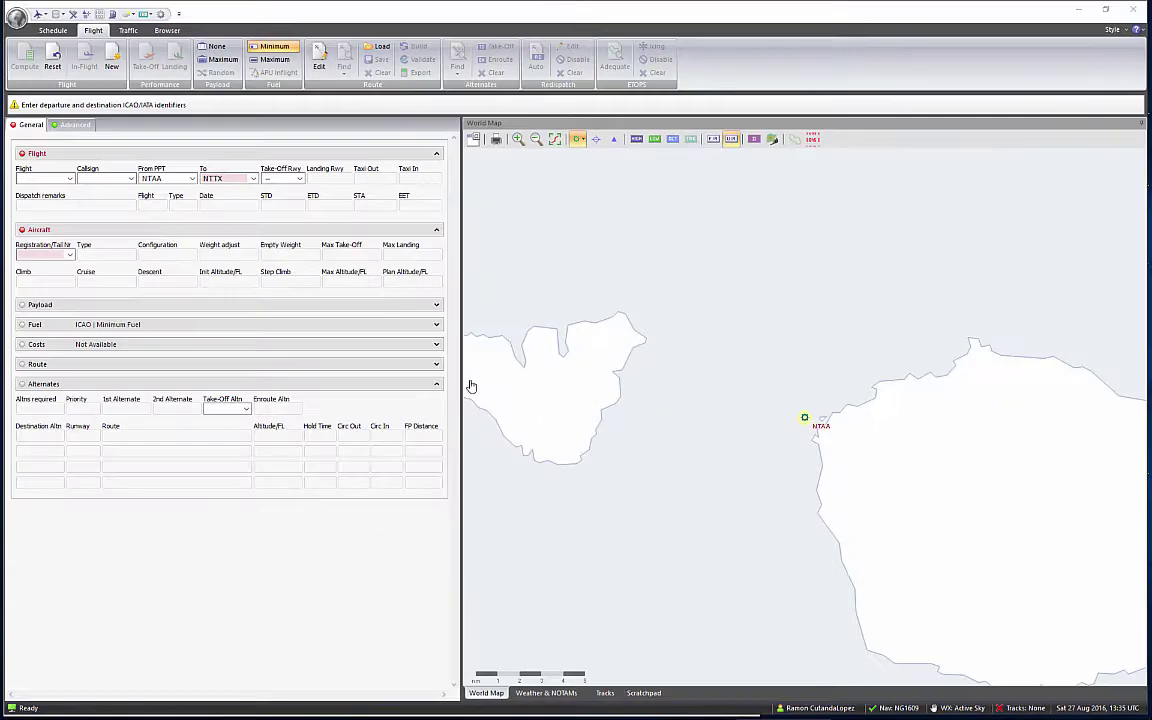
pyautogui.click(351, 409)
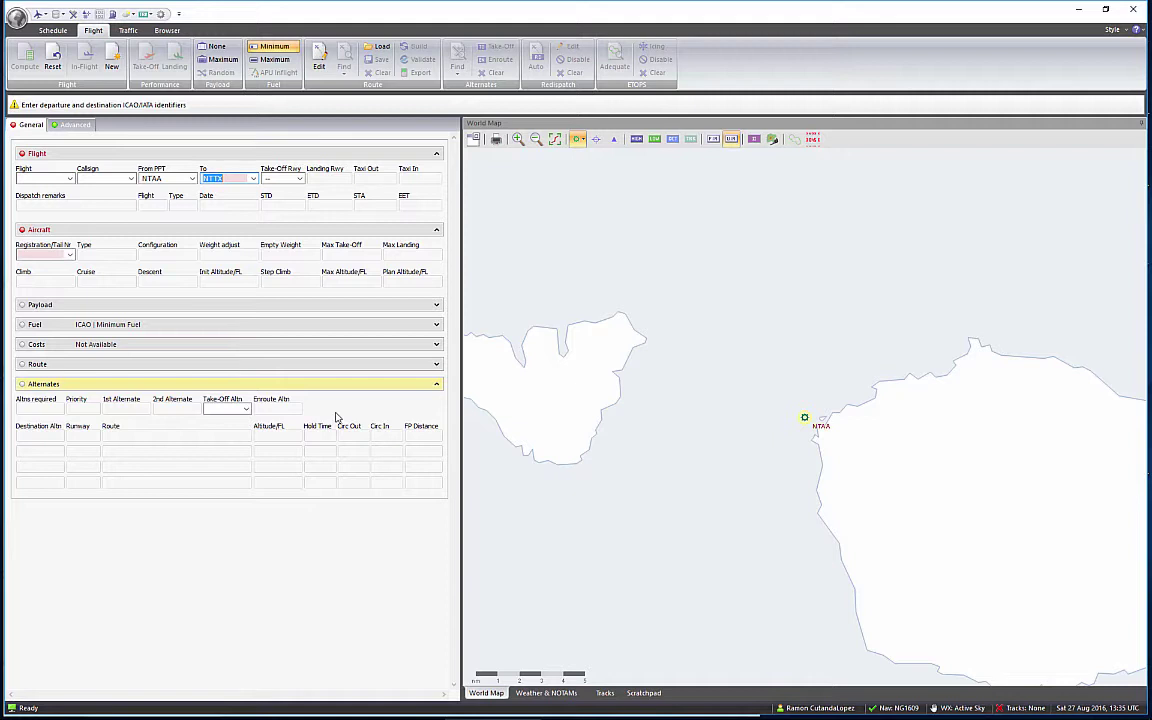
pyautogui.scroll(-5, 671, 417)
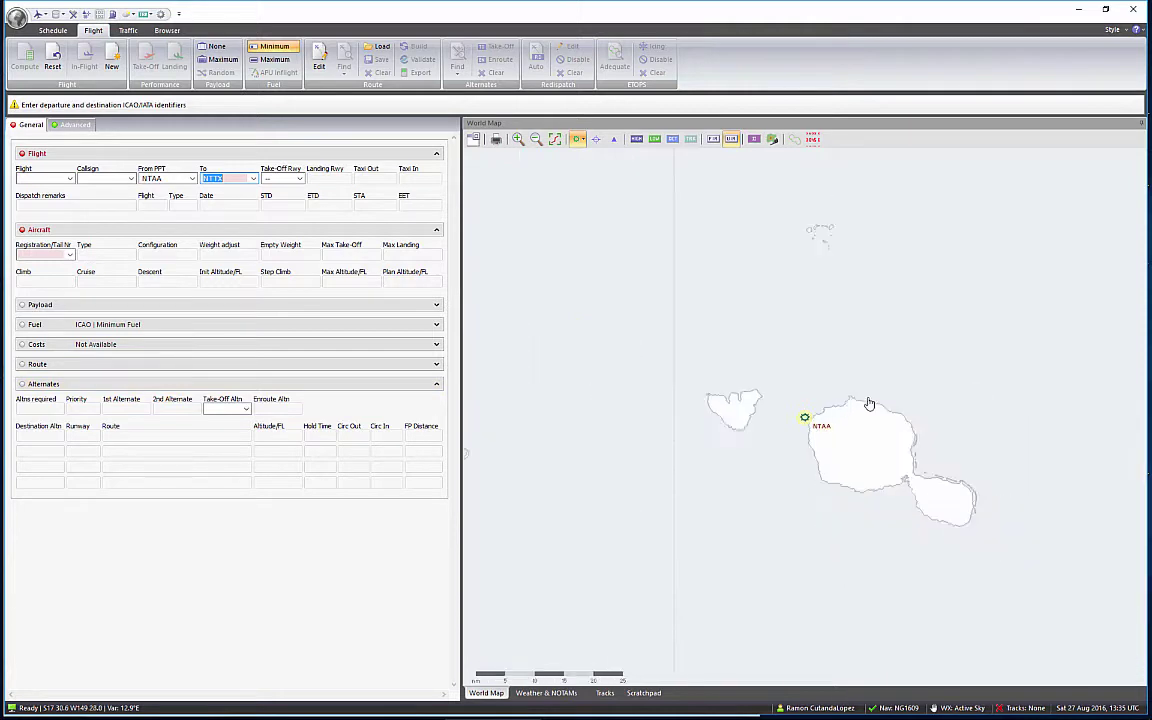
pyautogui.scroll(-2, 917, 453)
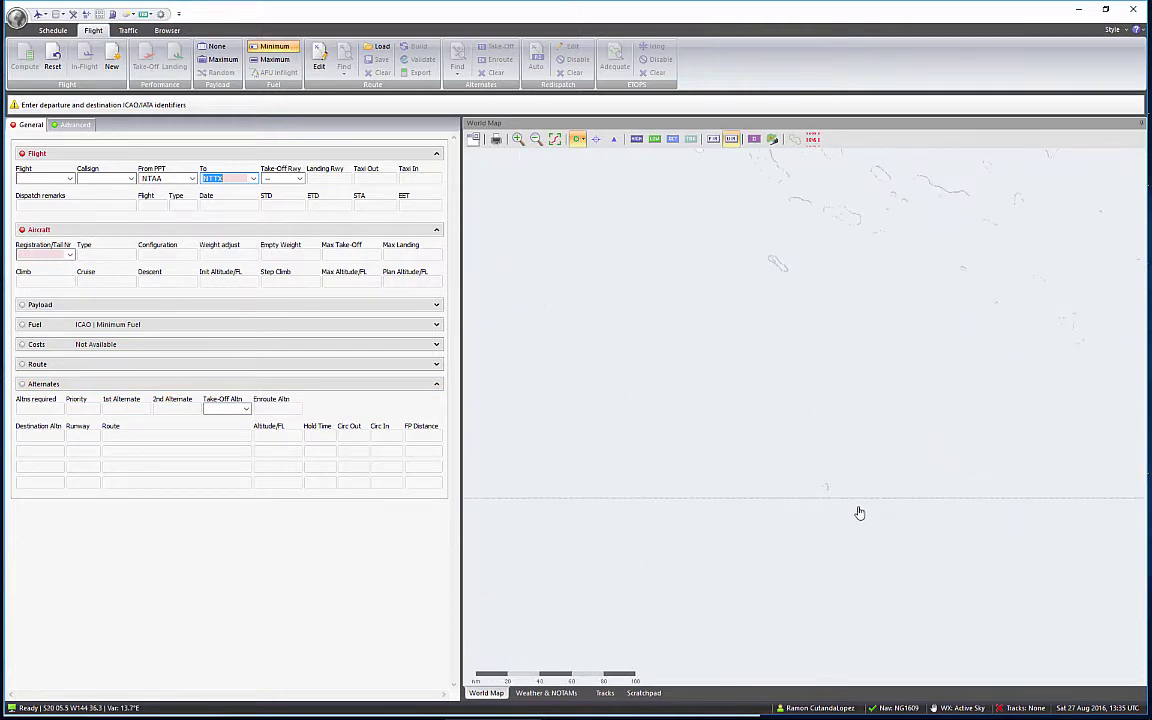
pyautogui.scroll(4, 756, 347)
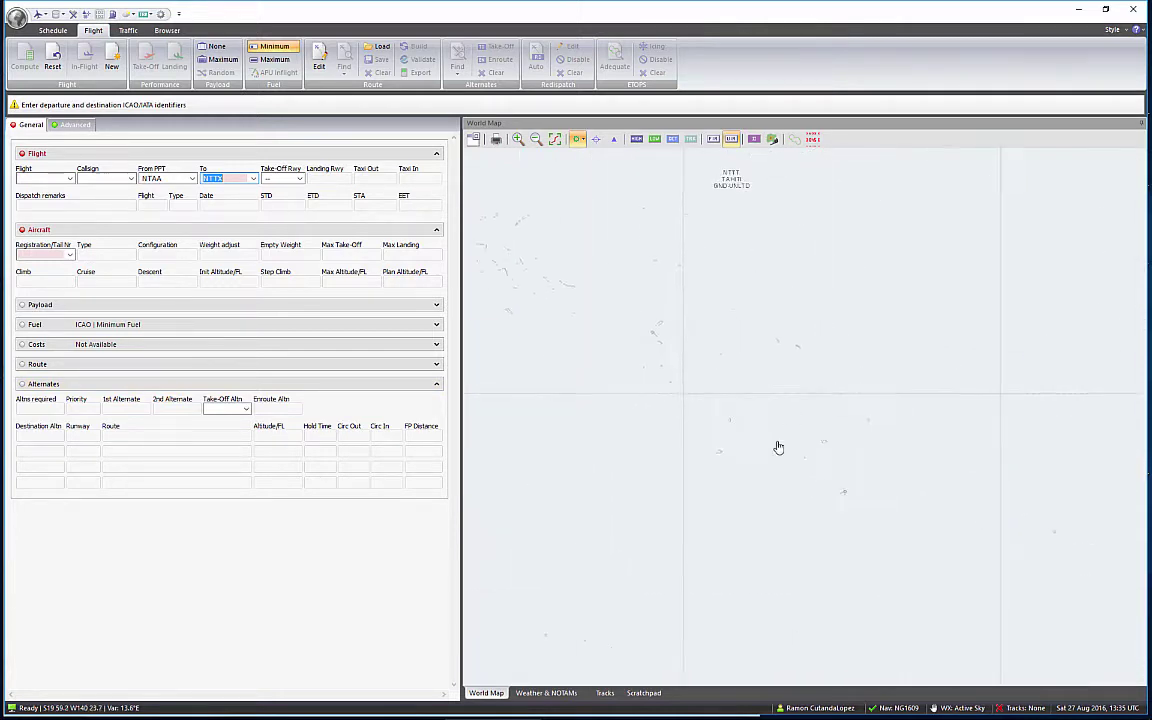
pyautogui.scroll(-3, 730, 476)
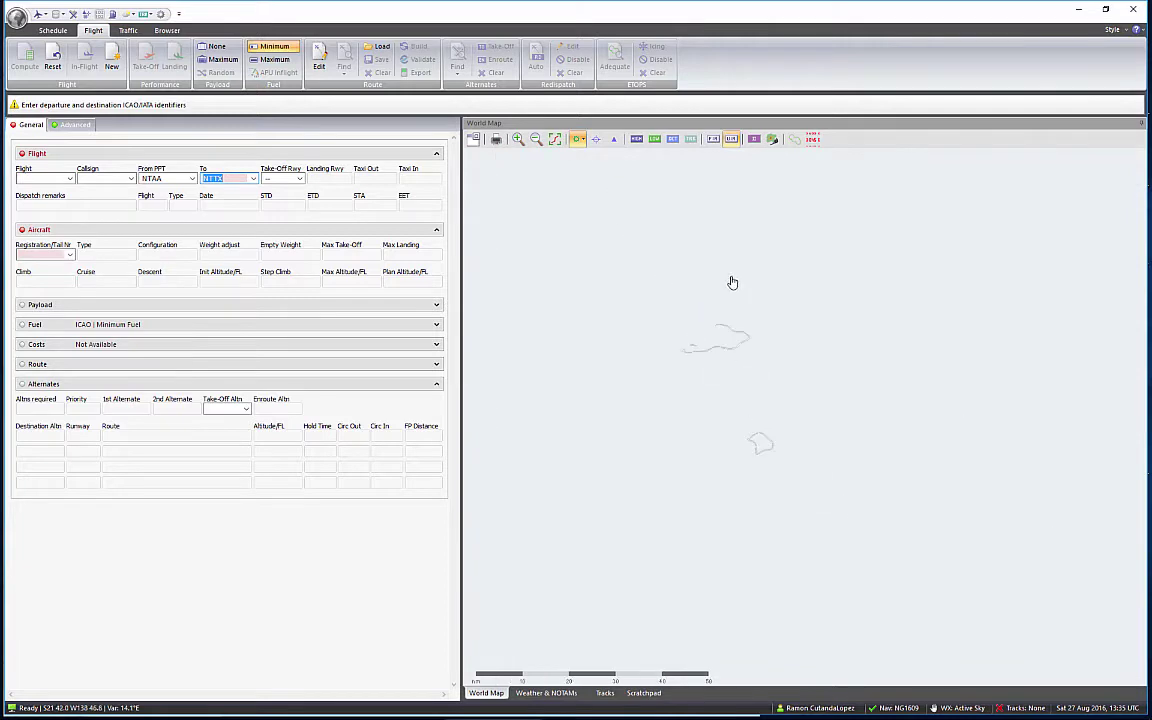
pyautogui.scroll(5, 769, 375)
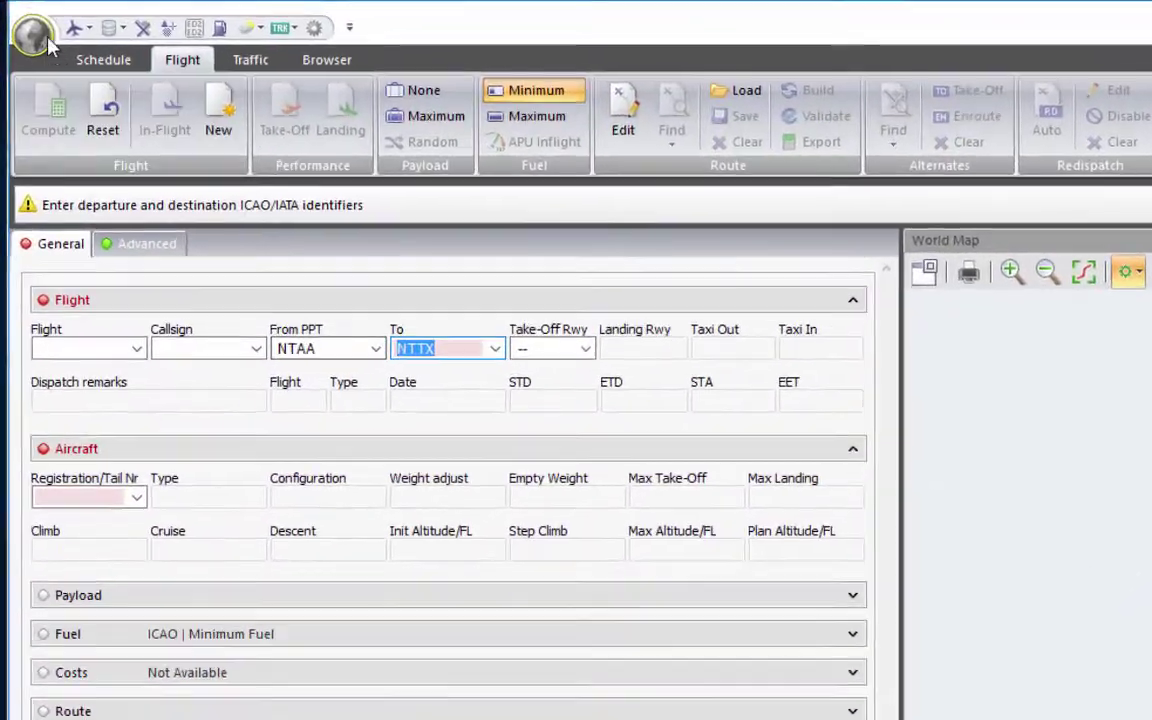
# - Open the waypoint list of the DIRECTS file in the Waypoint & Airway Editor
pyautogui.click(17, 17)
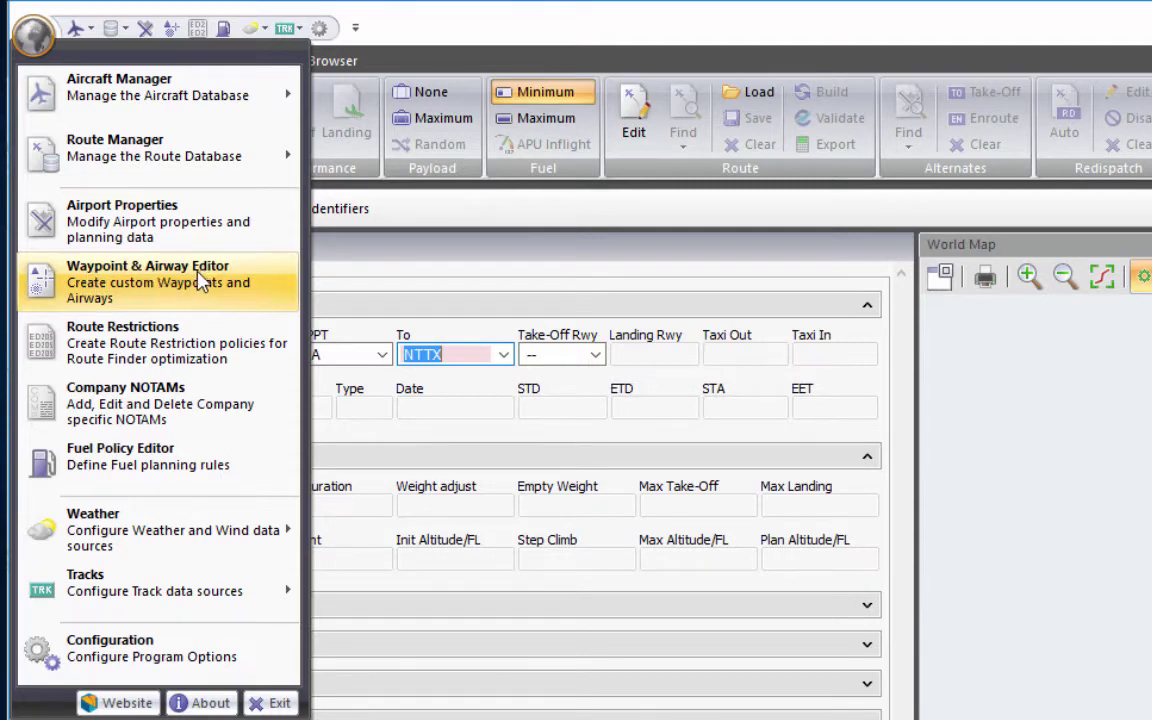
pyautogui.click(122, 285)
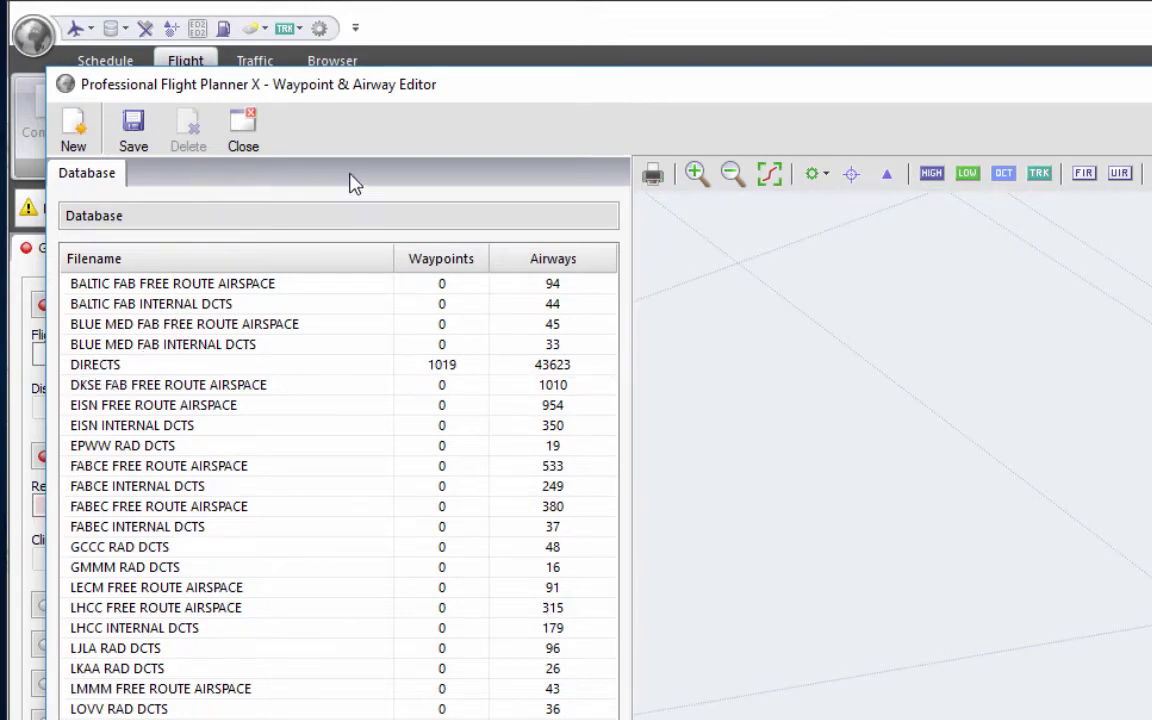
pyautogui.click(88, 364)
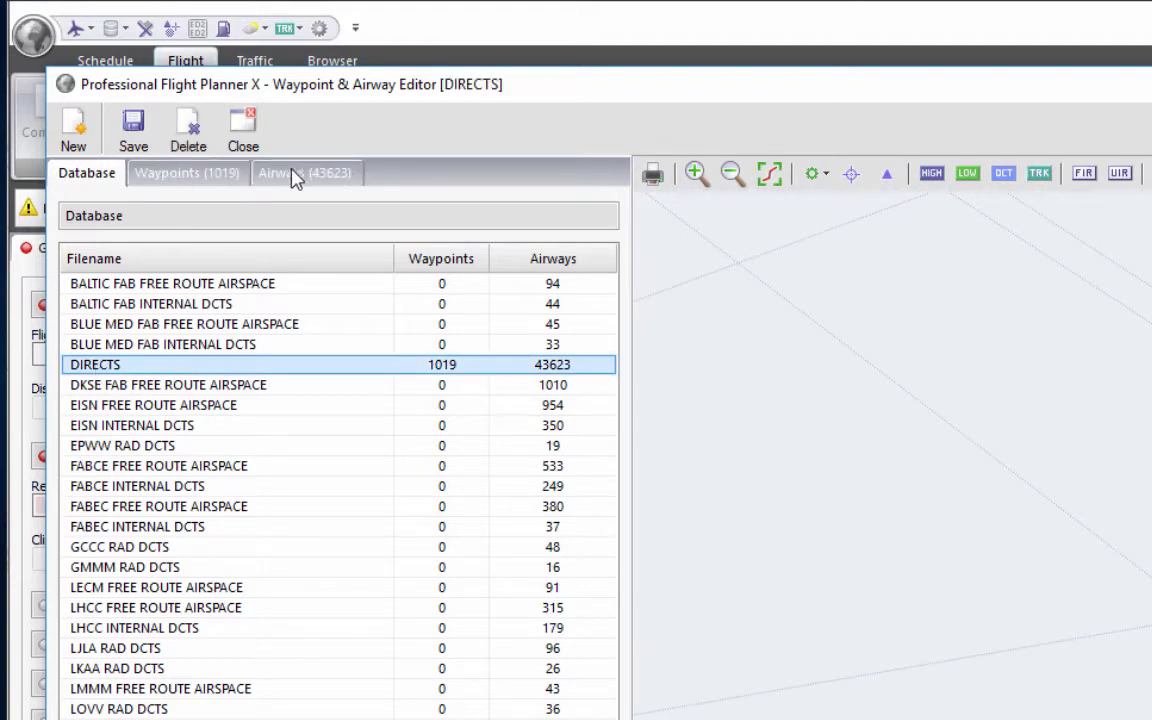
pyautogui.click(187, 180)
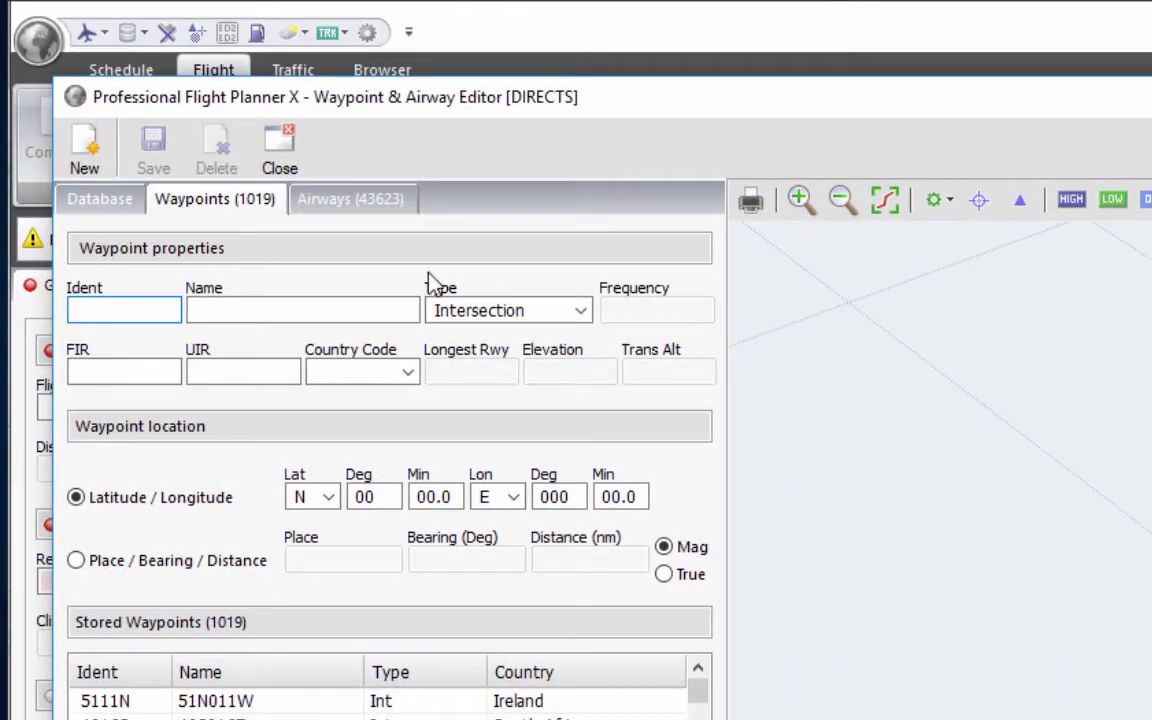
# - Define a new waypoint of type Airport (Mil) with ident NTTX and name MURUROA
pyautogui.click(557, 317)
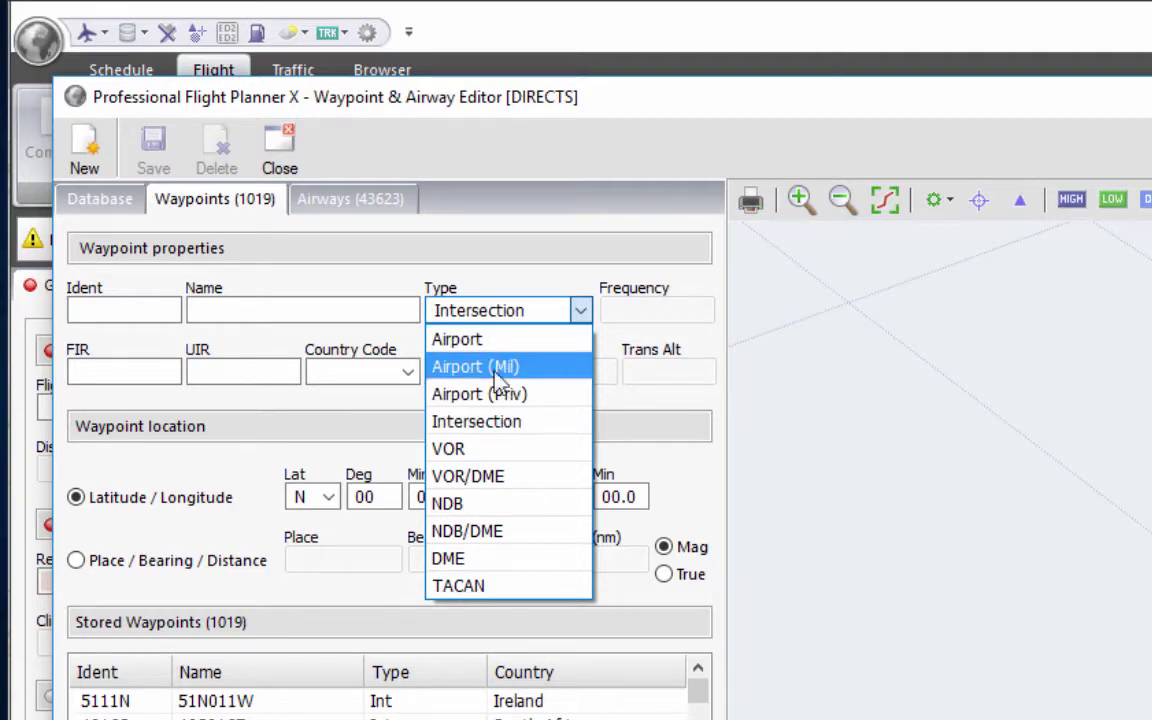
pyautogui.click(450, 370)
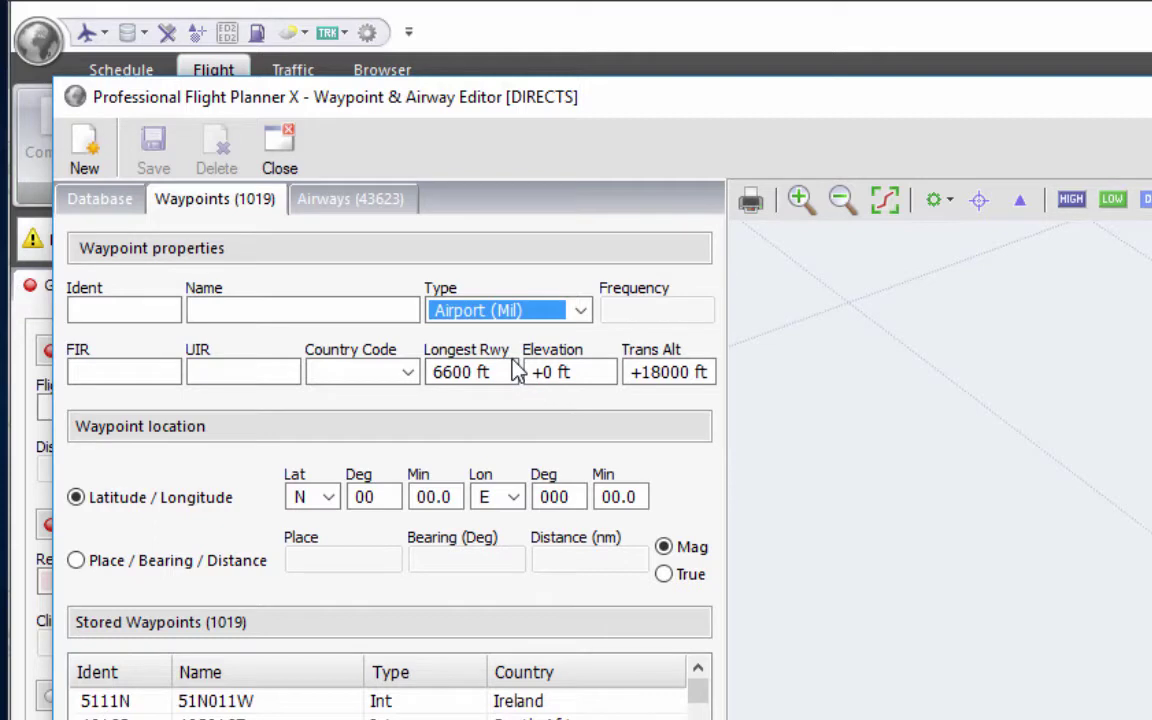
pyautogui.click(135, 306)
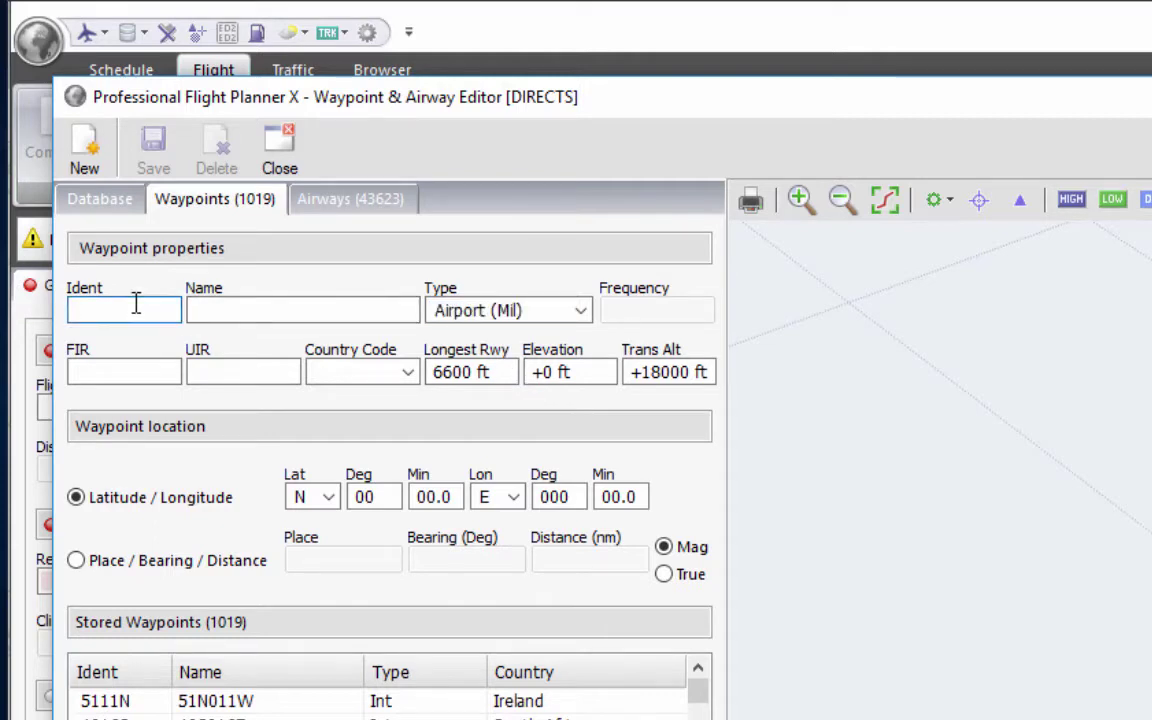
pyautogui.write('NN')
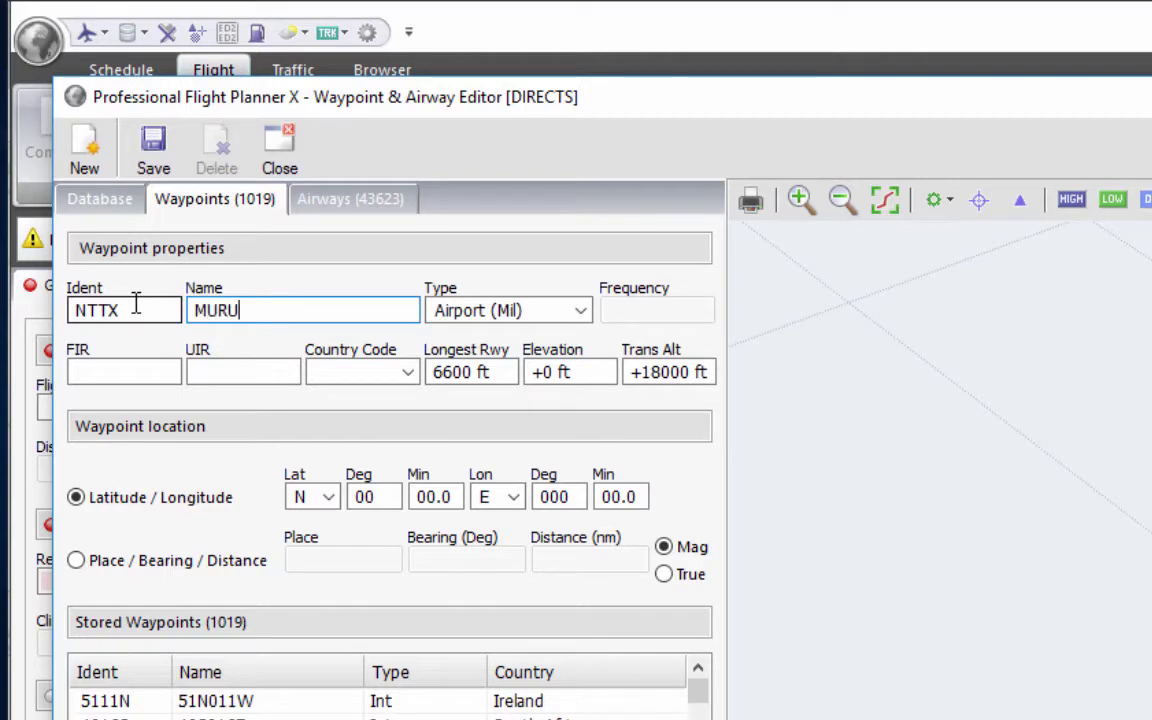
pyautogui.write('MURUROA')
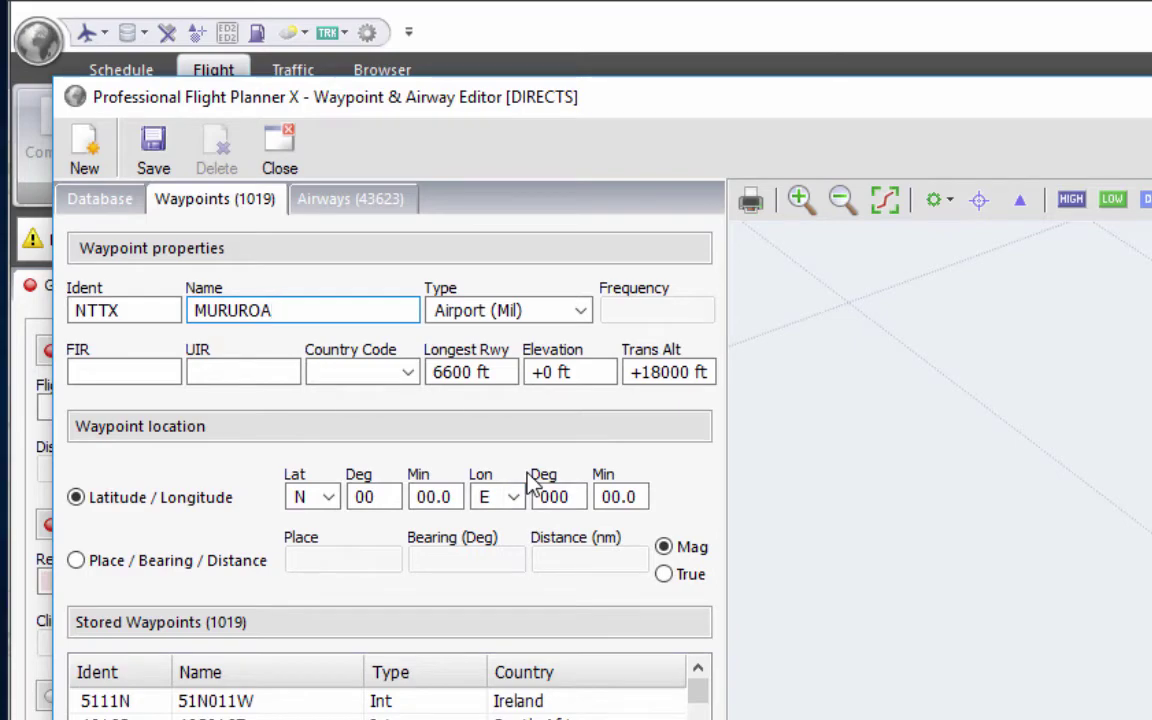
# - Switch to Google Maps in the browser and look up the coordinates of the west end of the Moruroa Airstrip runway
pyautogui.hotkey('alt', 'Tab')
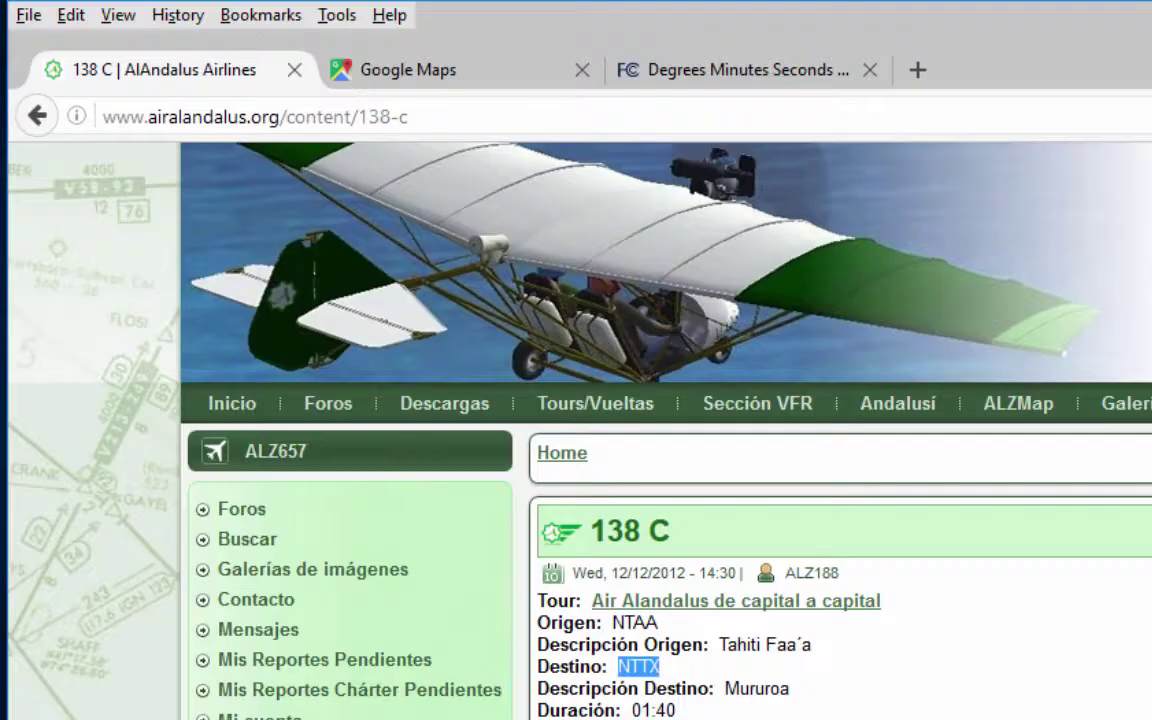
pyautogui.click(463, 80)
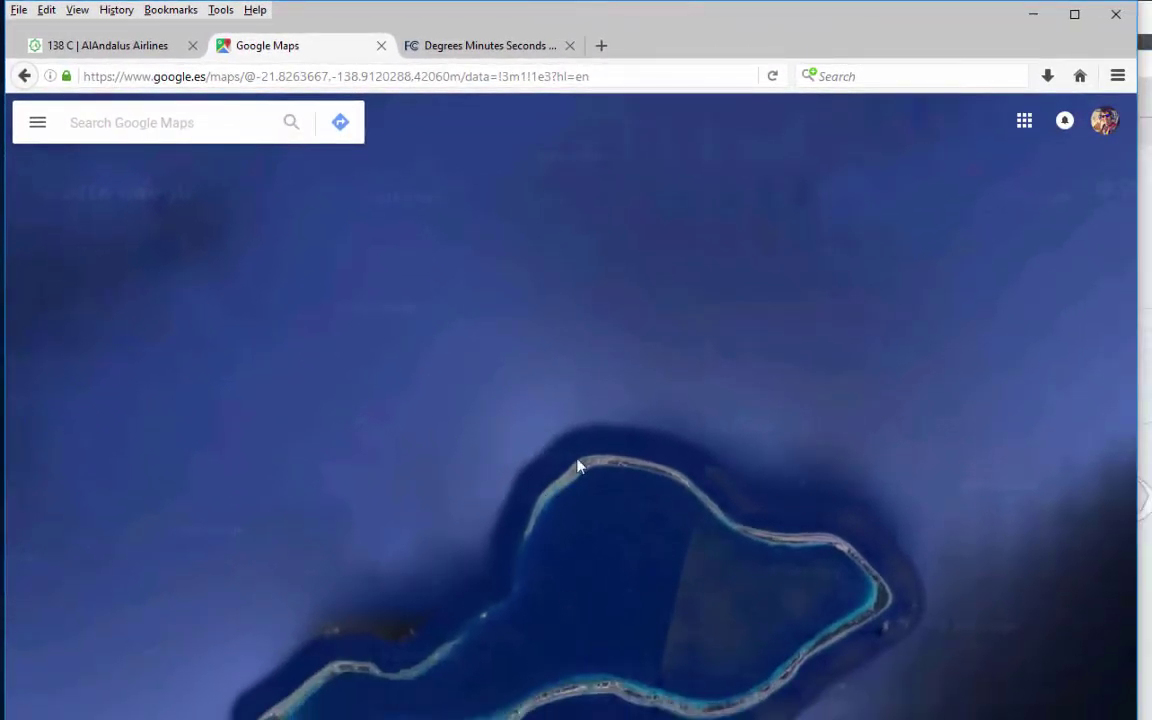
pyautogui.scroll(5, 745, 515)
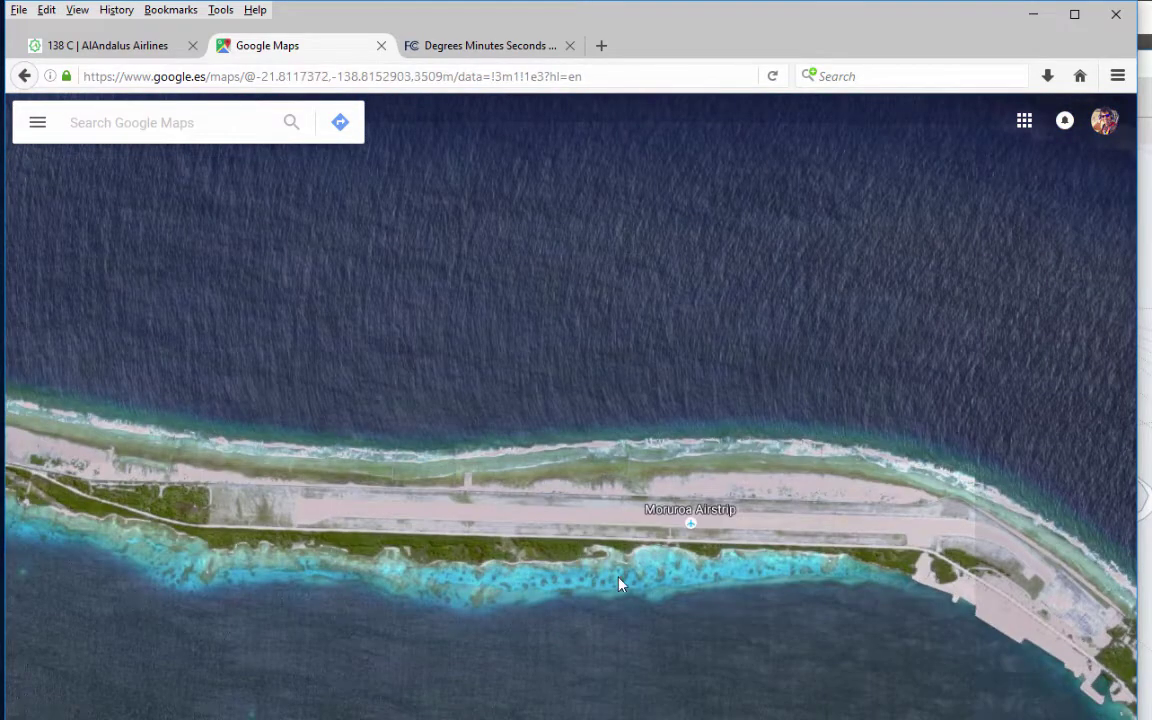
pyautogui.moveTo(618, 584); pyautogui.dragTo(676, 592)
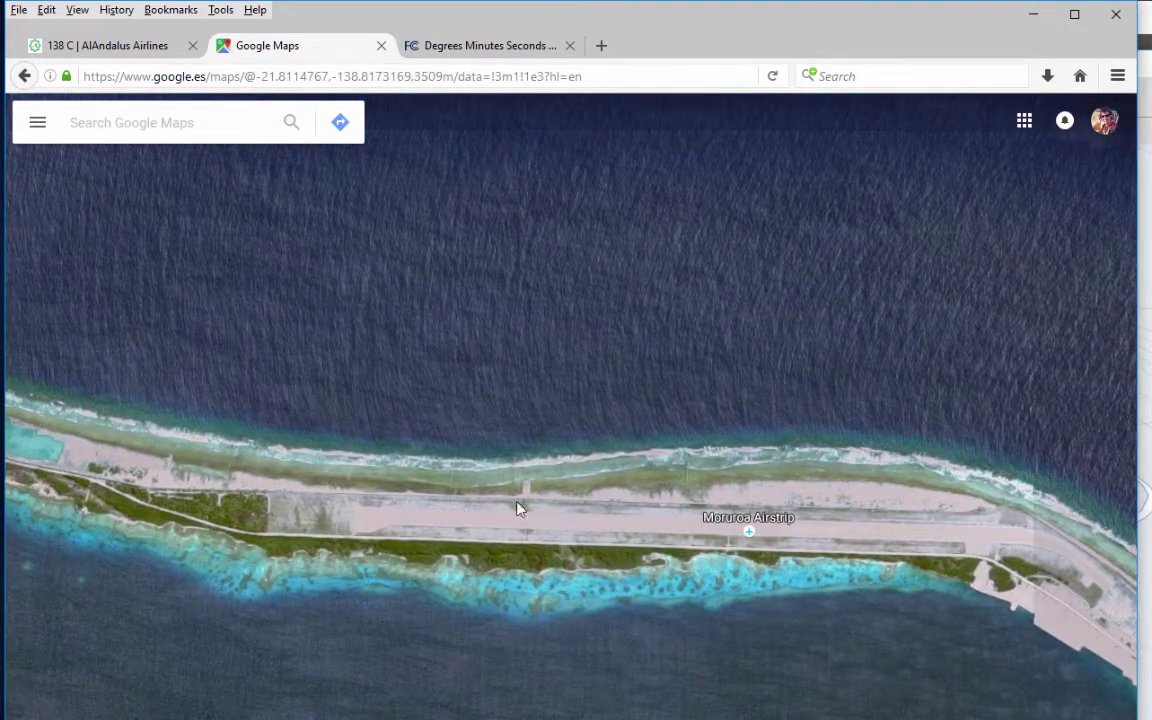
pyautogui.click(357, 526)
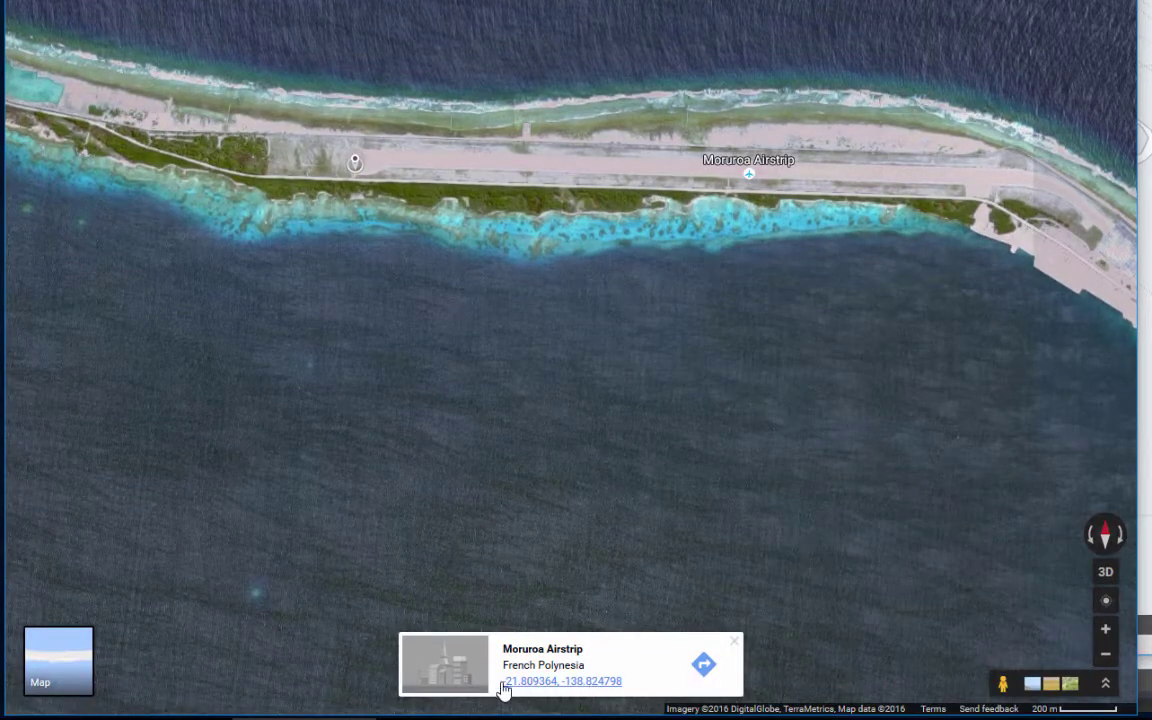
pyautogui.click(548, 689)
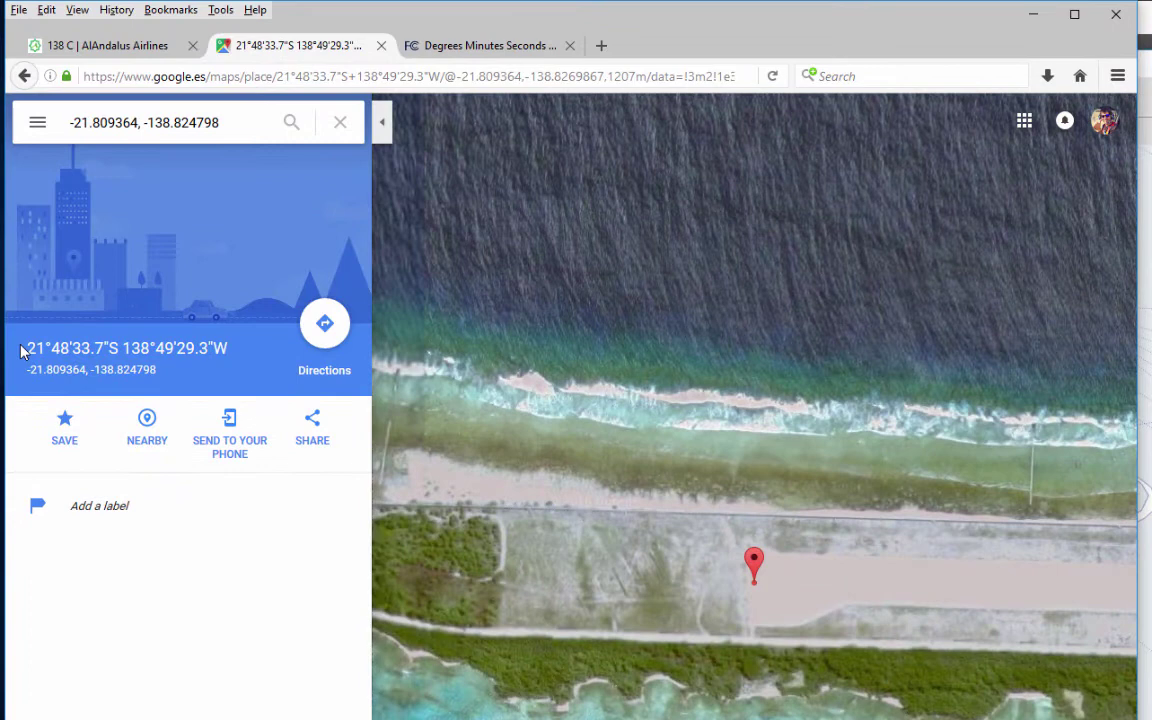
# - Examine the runway point's coordinates in both formats, and compare them with the latitude and longitude fields of the waypoint editor
pyautogui.moveTo(21, 350); pyautogui.dragTo(249, 347)
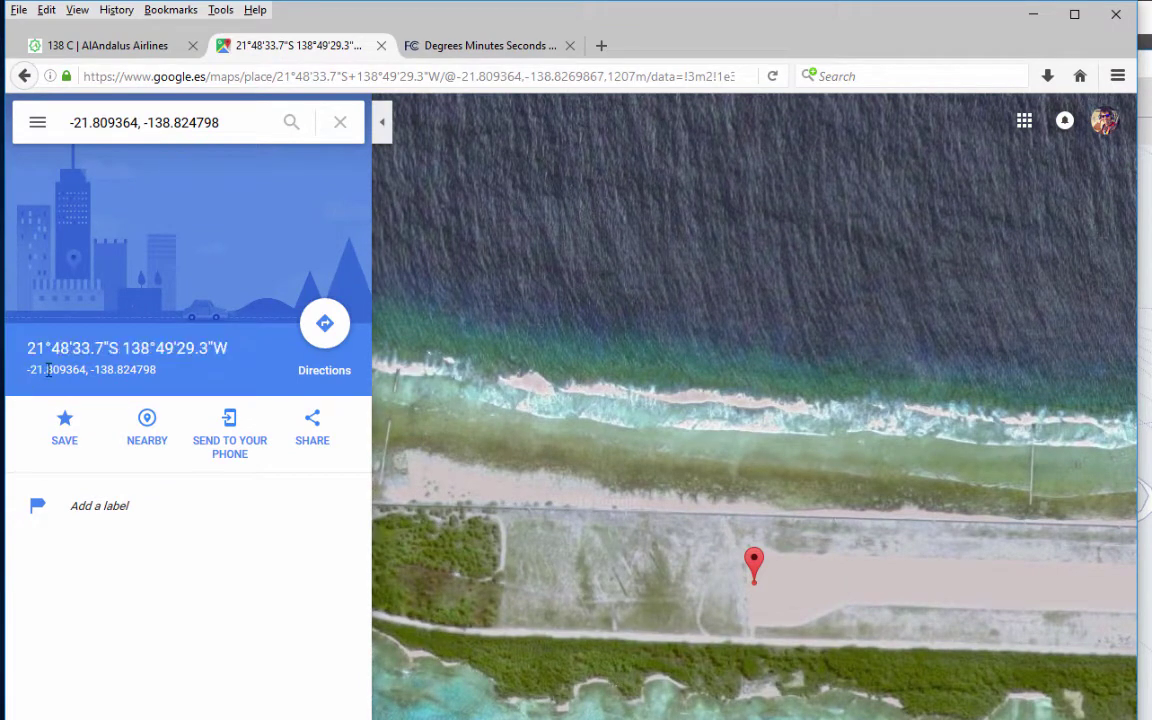
pyautogui.moveTo(26, 371); pyautogui.dragTo(196, 377)
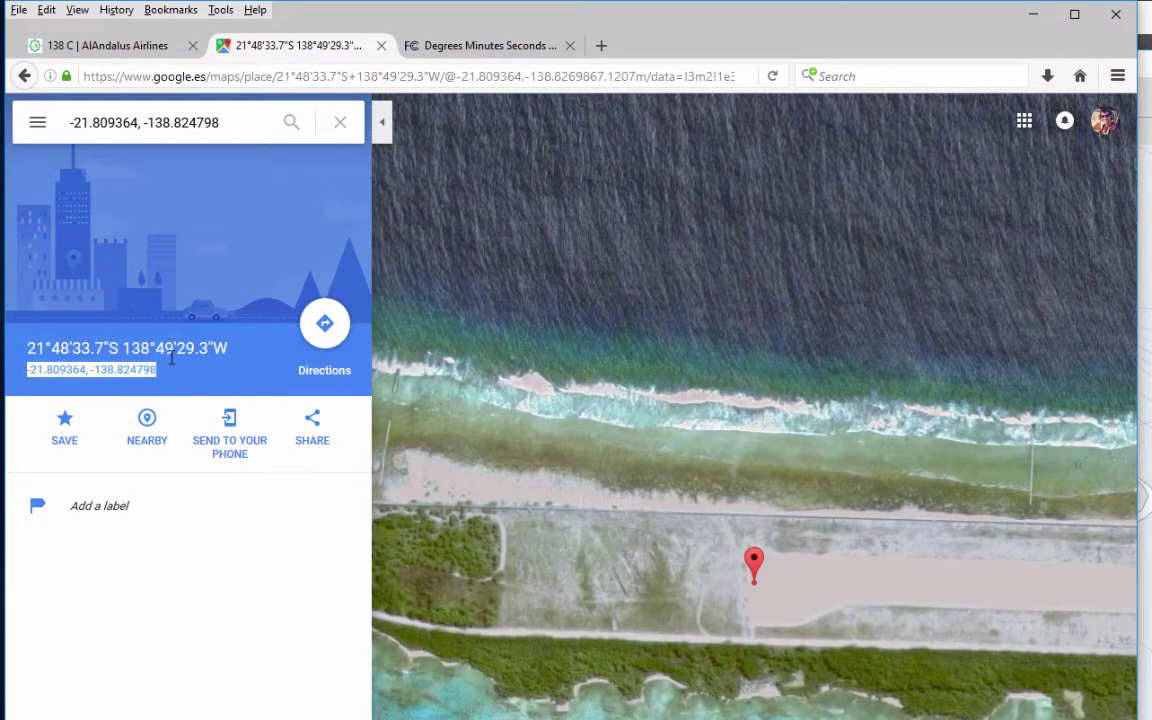
pyautogui.scroll(-2, 583, 453)
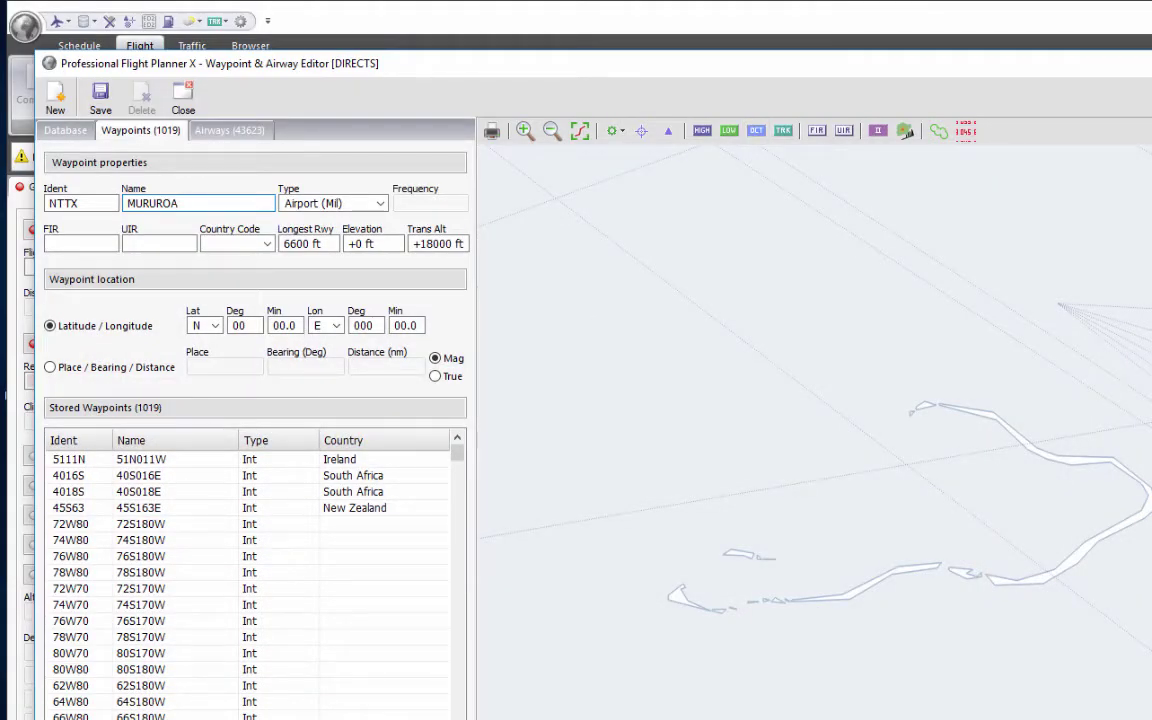
pyautogui.hotkey('alt', 'Tab')
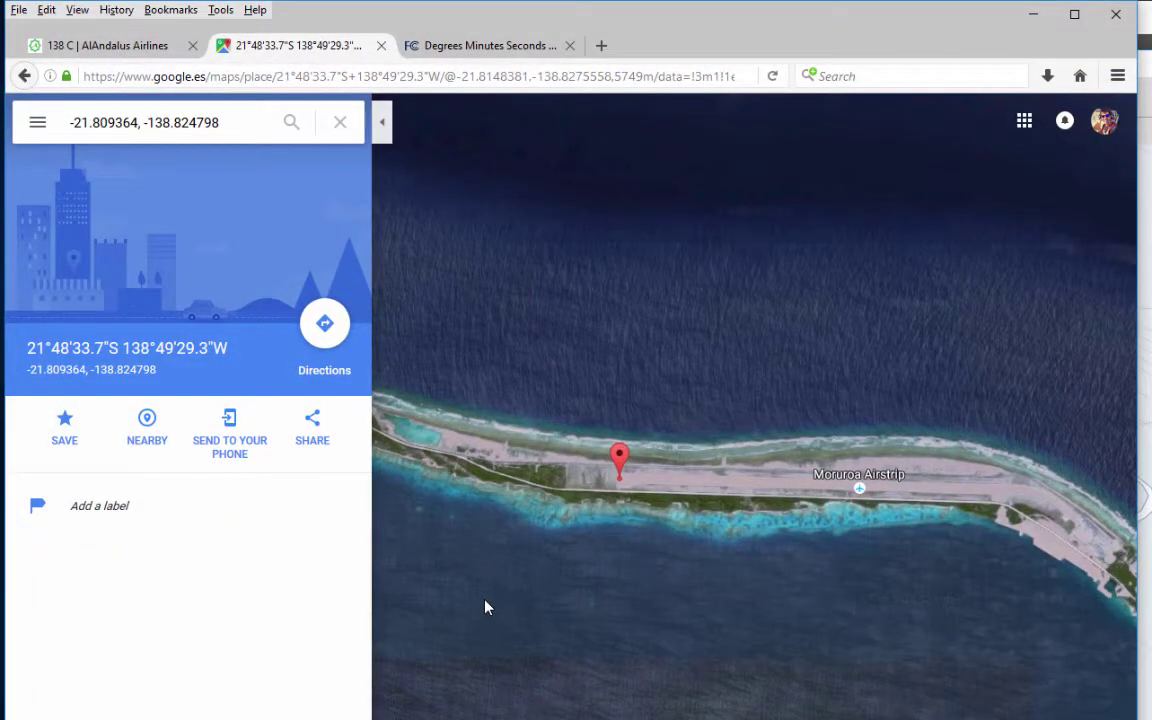
pyautogui.scroll(-1, 743, 609)
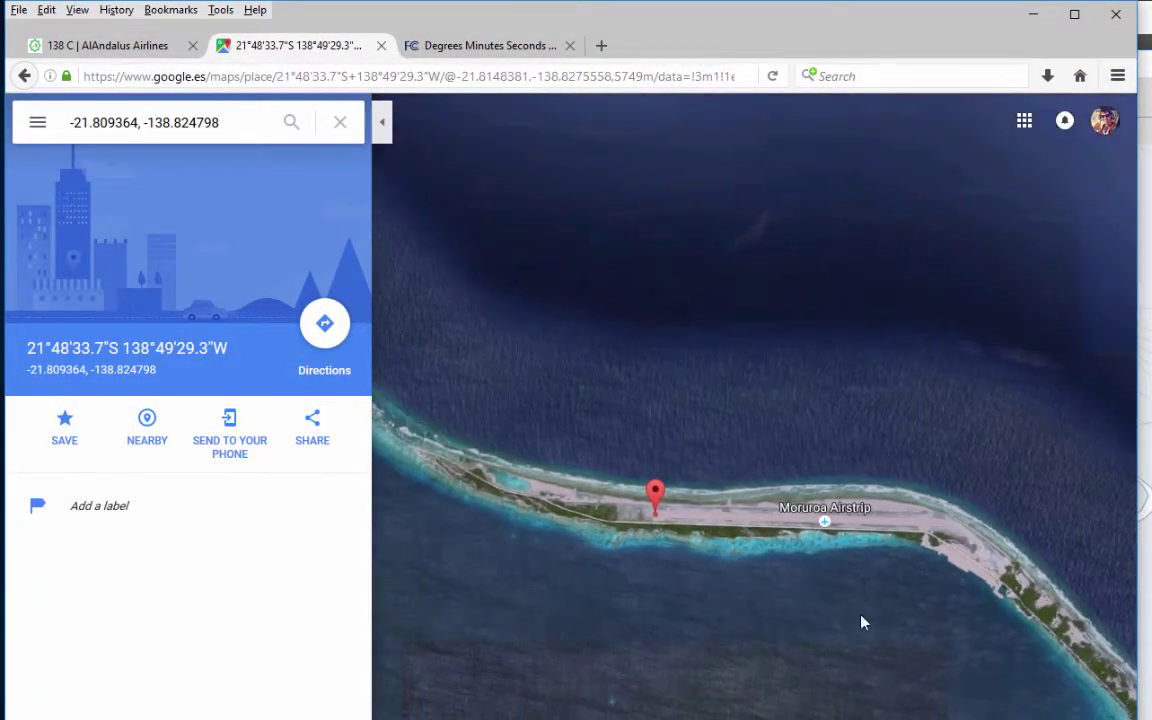
pyautogui.moveTo(861, 620); pyautogui.dragTo(777, 597)
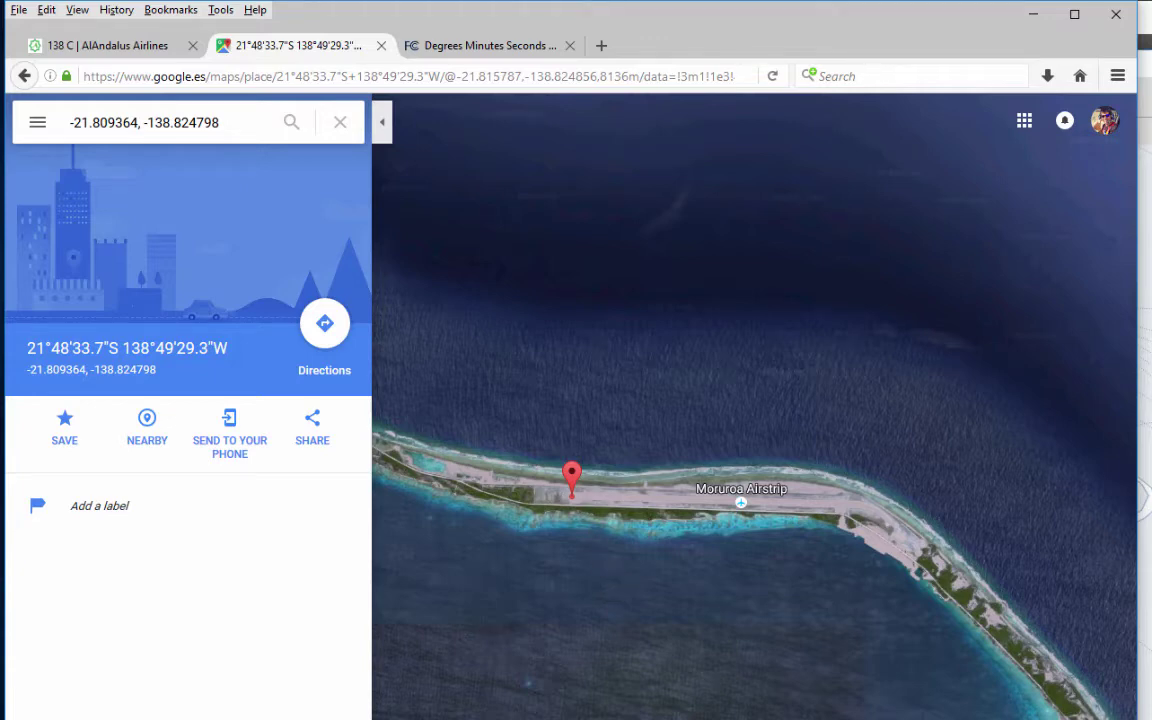
# - Open FlightSim Commander Database Manager, choose C:\ProgramData\Lockheed Martin\Prepar3D v3 as scenery library path, and close it without updating the airports
pyautogui.hotkey('alt', 'Tab')
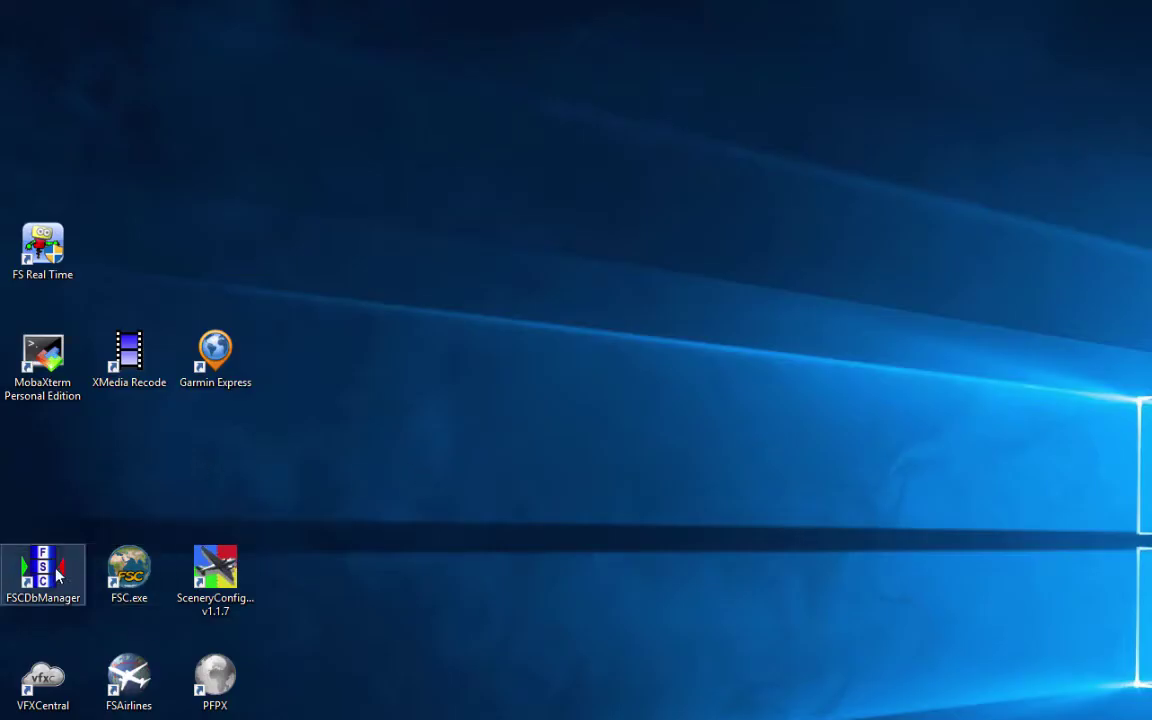
pyautogui.doubleClick(55, 570)
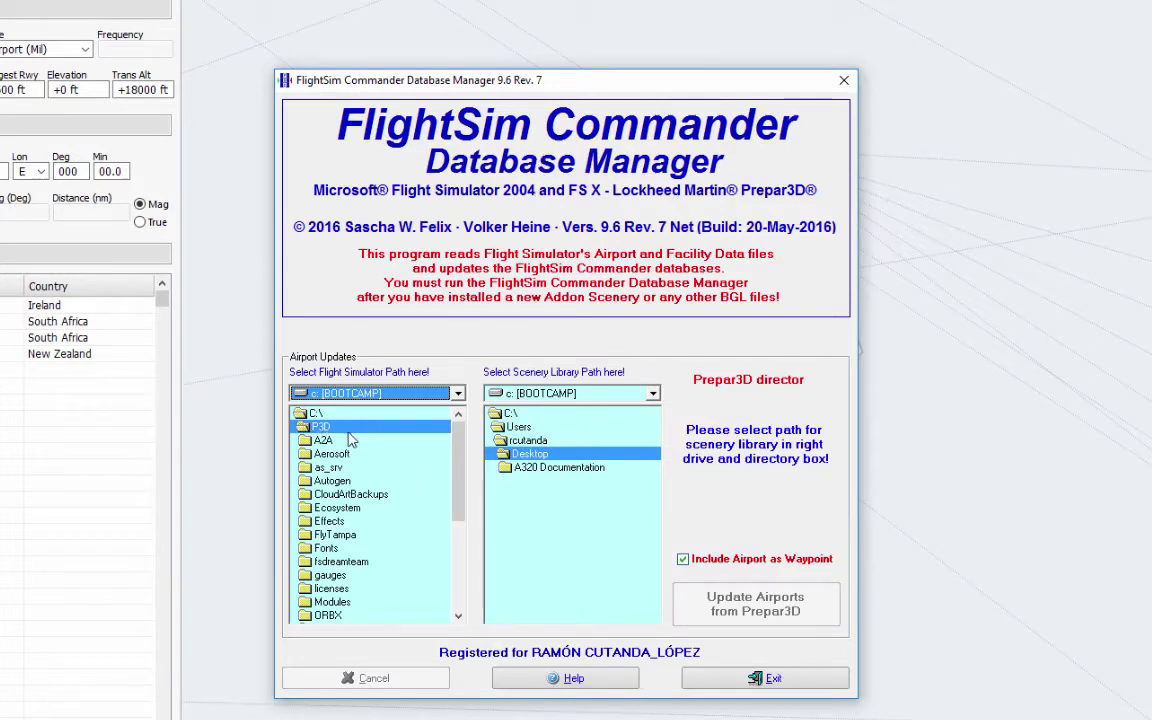
pyautogui.doubleClick(510, 413)
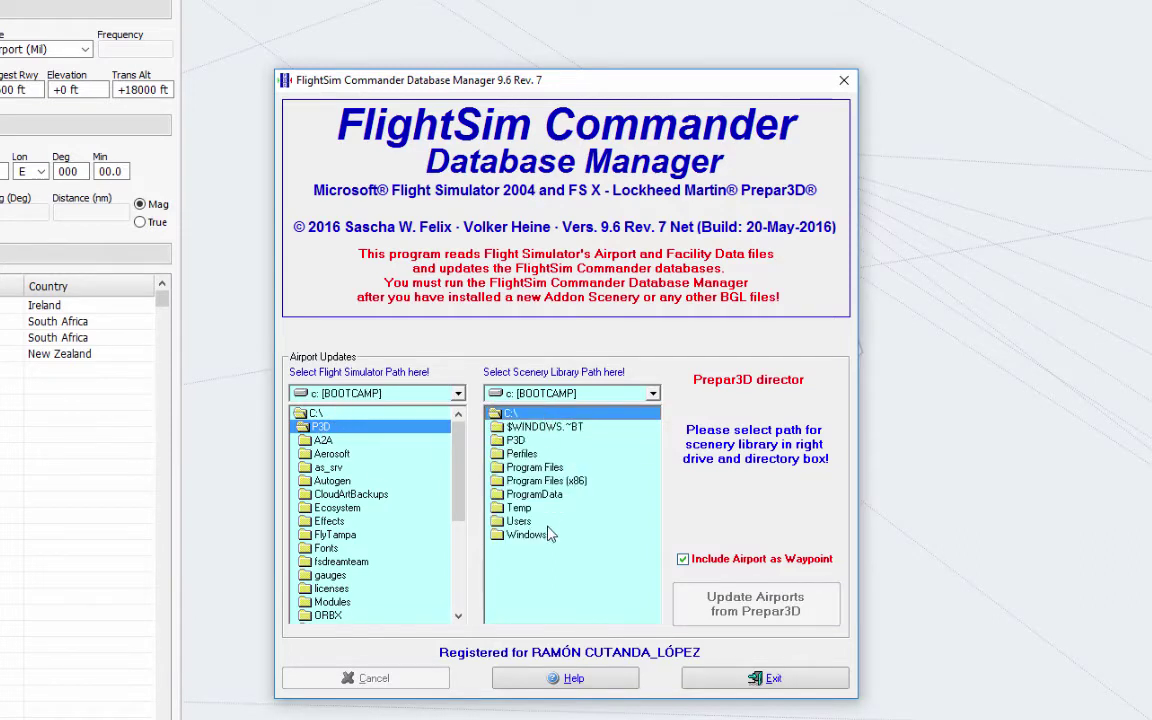
pyautogui.doubleClick(522, 494)
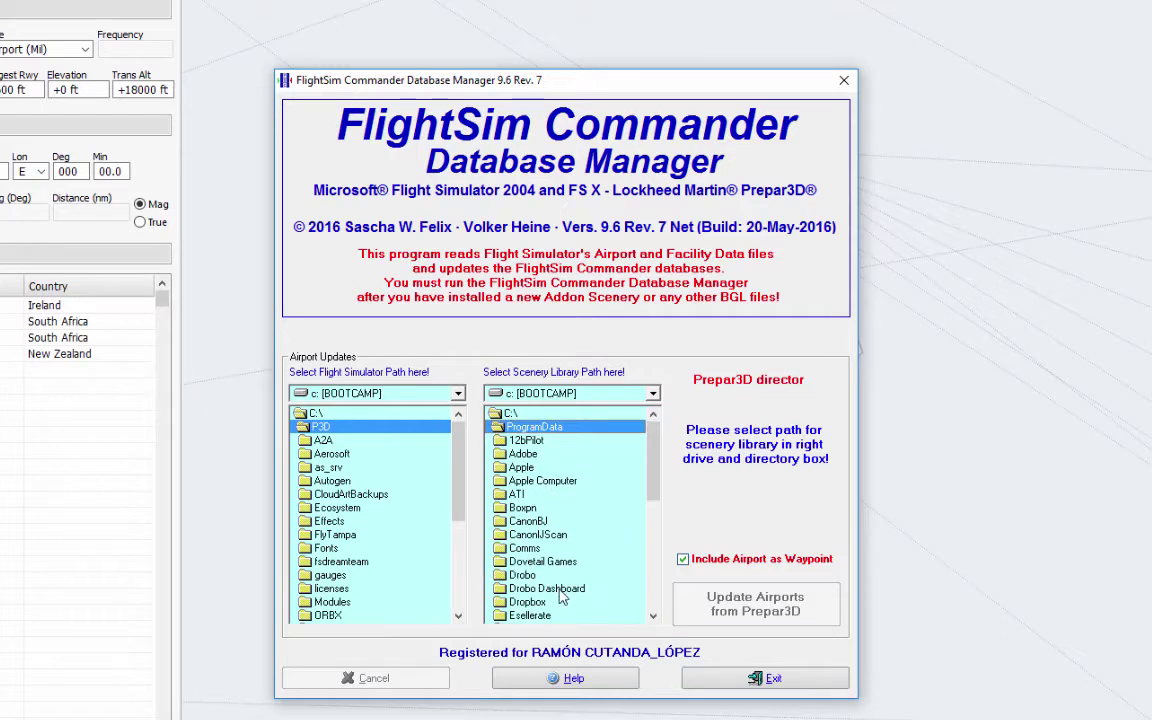
pyautogui.scroll(-3, 560, 596)
pyautogui.click(545, 535)
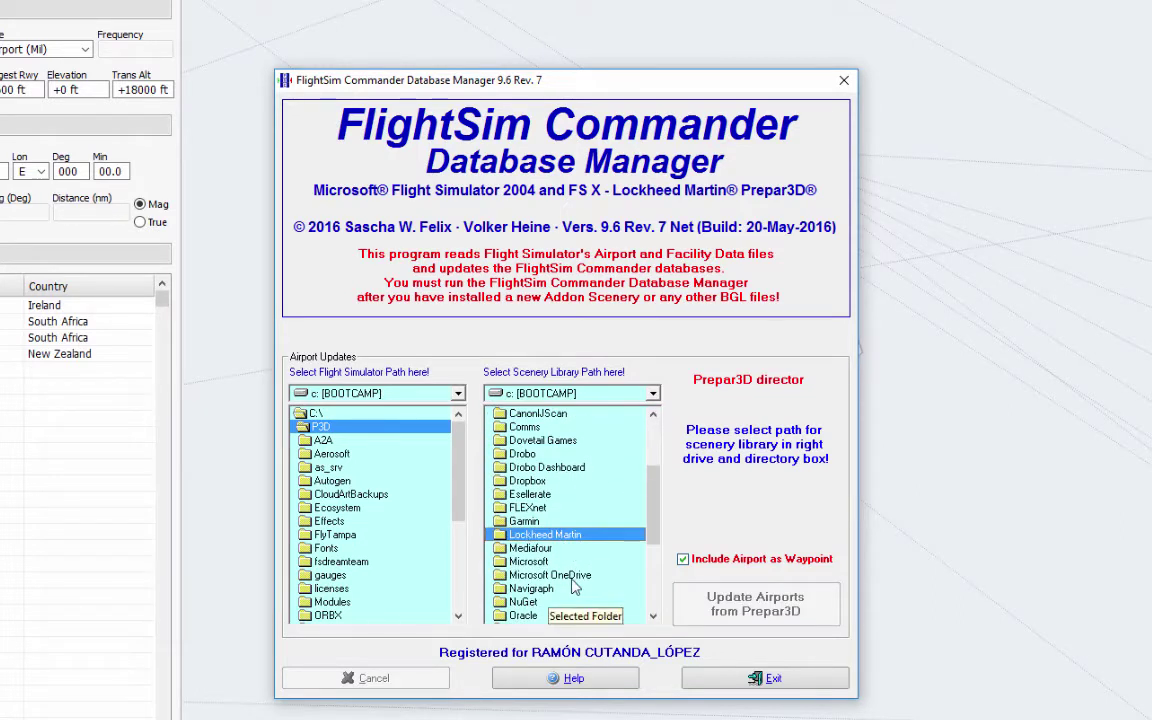
pyautogui.doubleClick(548, 536)
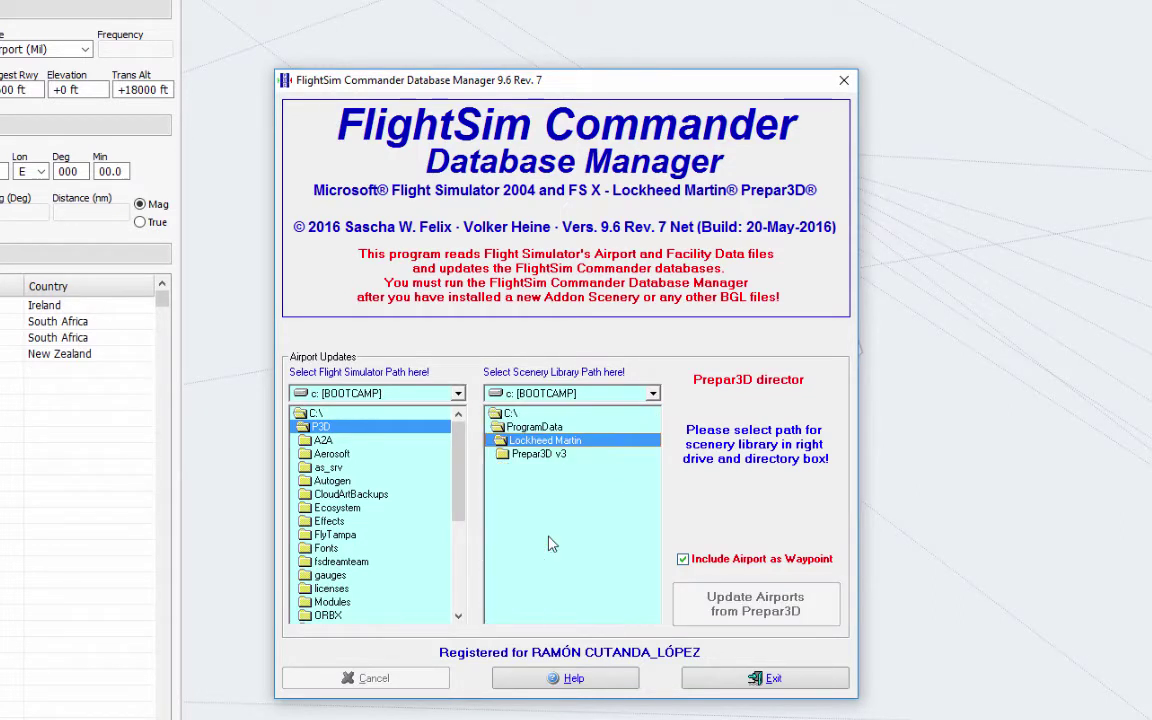
pyautogui.doubleClick(538, 453)
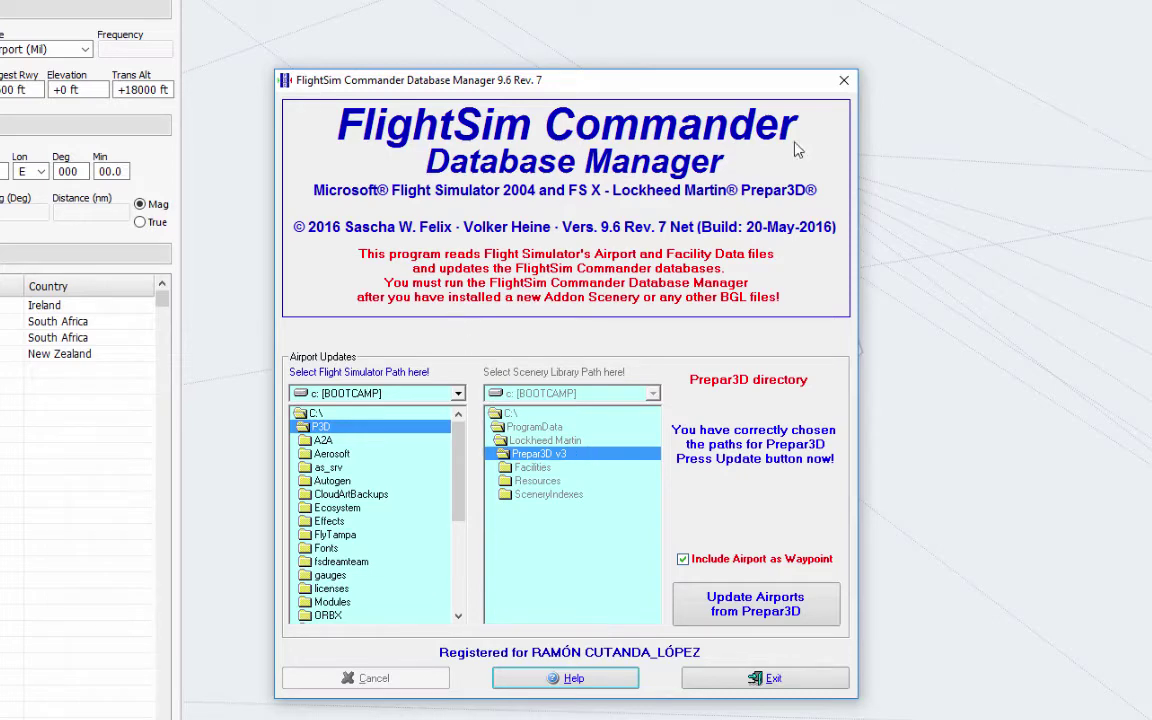
pyautogui.click(843, 80)
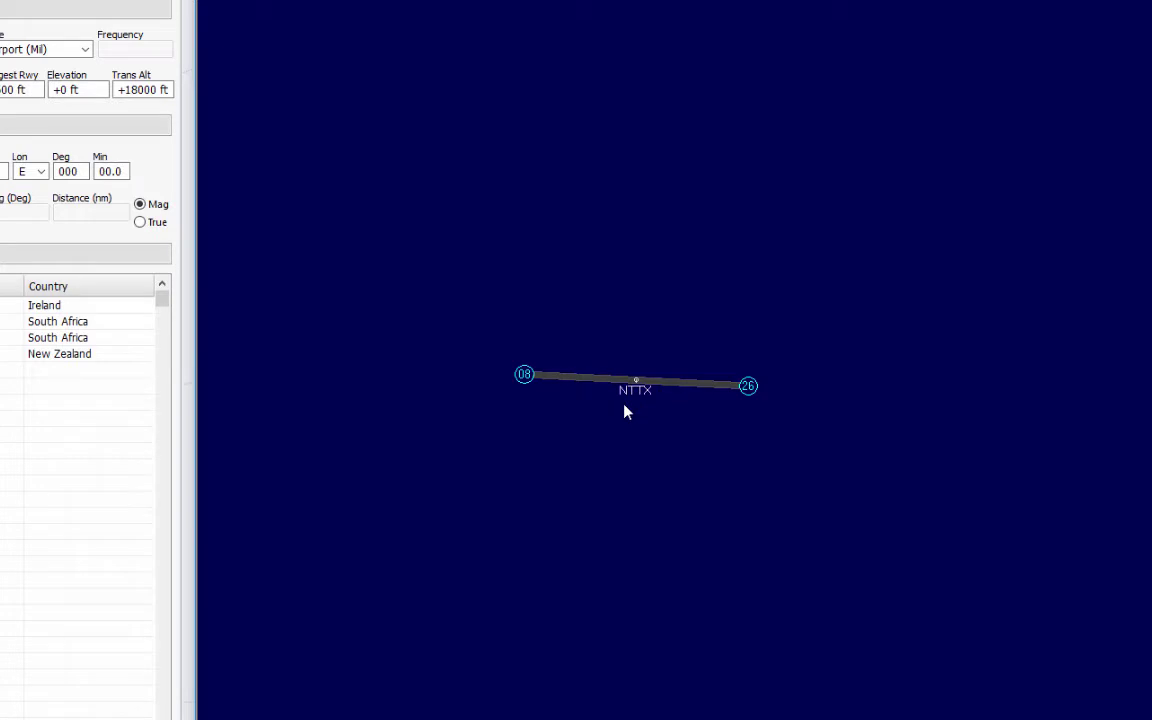
# - Look up the airport information for ICAO code NTTX in FlightSim Commander and place it beside the waypoint editor
pyautogui.moveTo(517, 381); pyautogui.dragTo(823, 375)
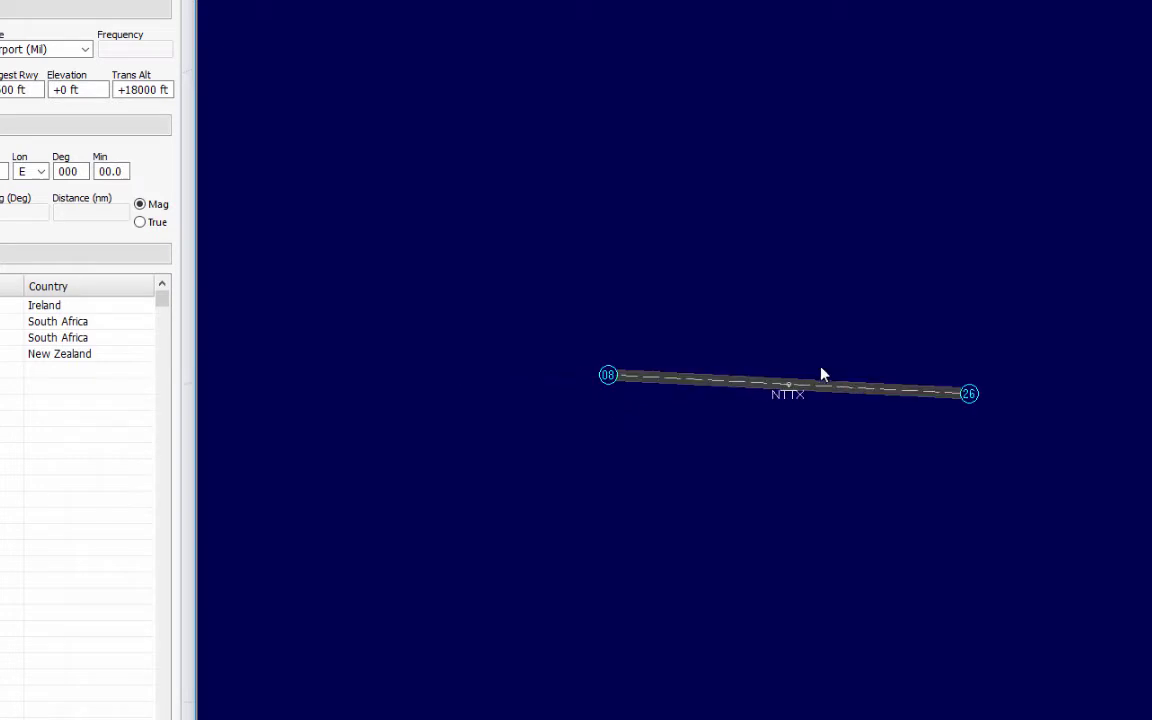
pyautogui.scroll(5, 843, 396)
pyautogui.scroll(-5, 843, 398)
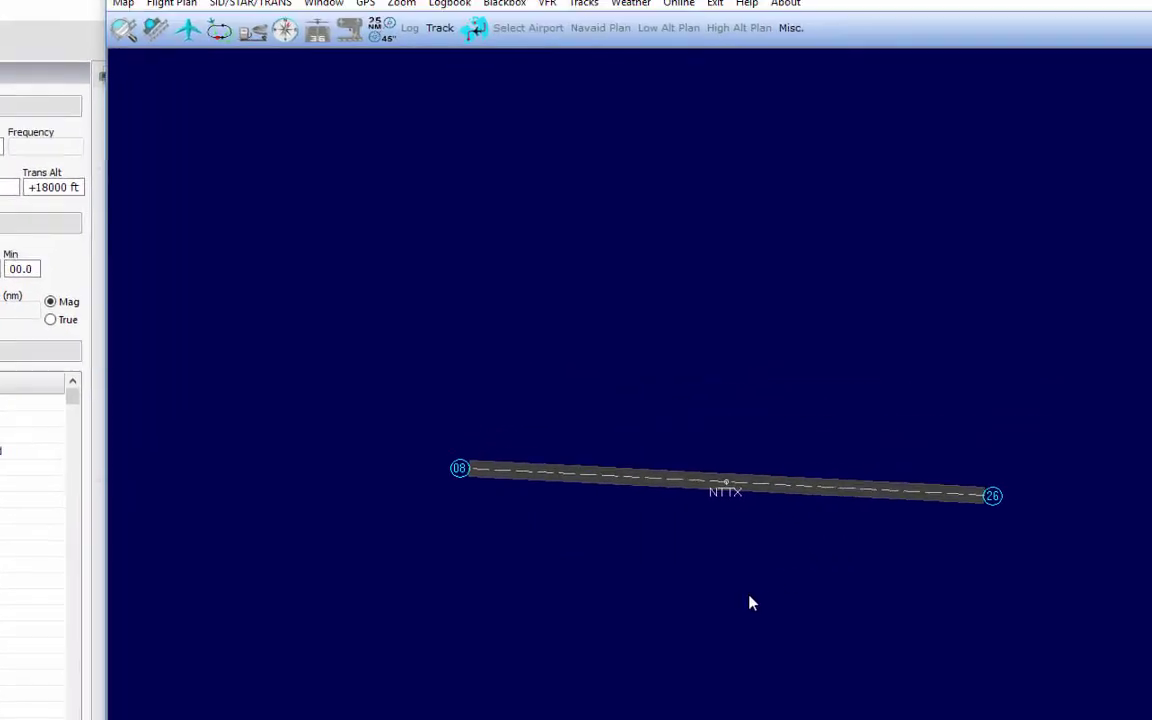
pyautogui.click(272, 58)
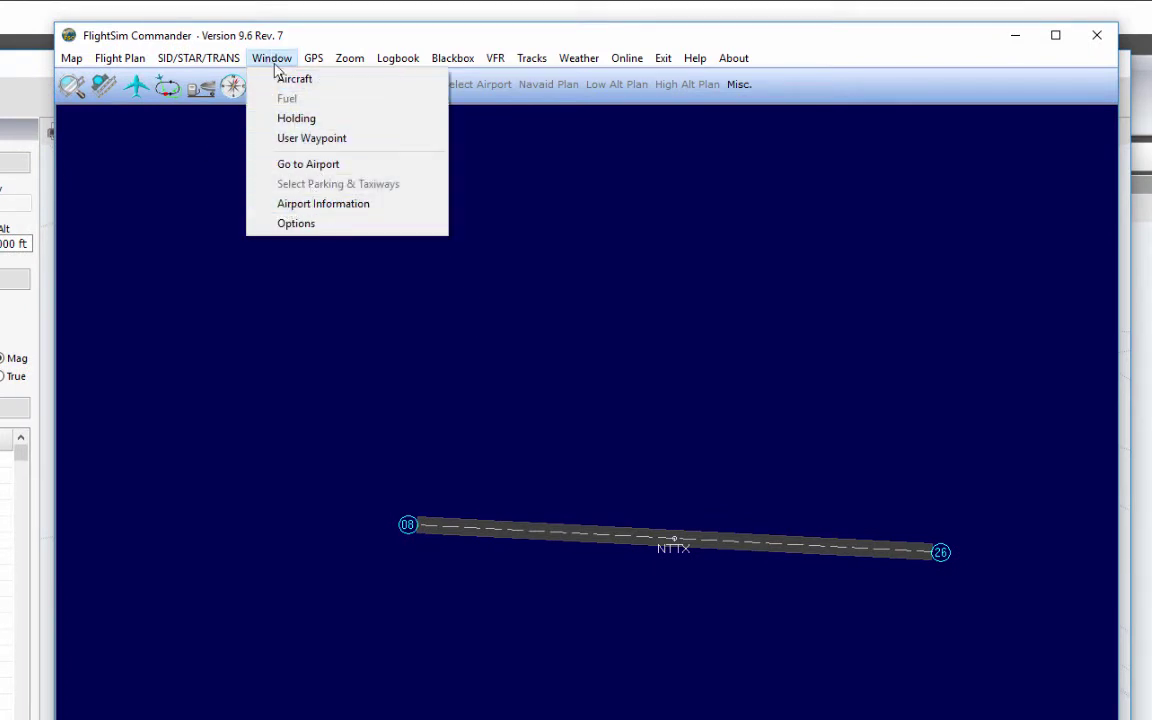
pyautogui.click(318, 204)
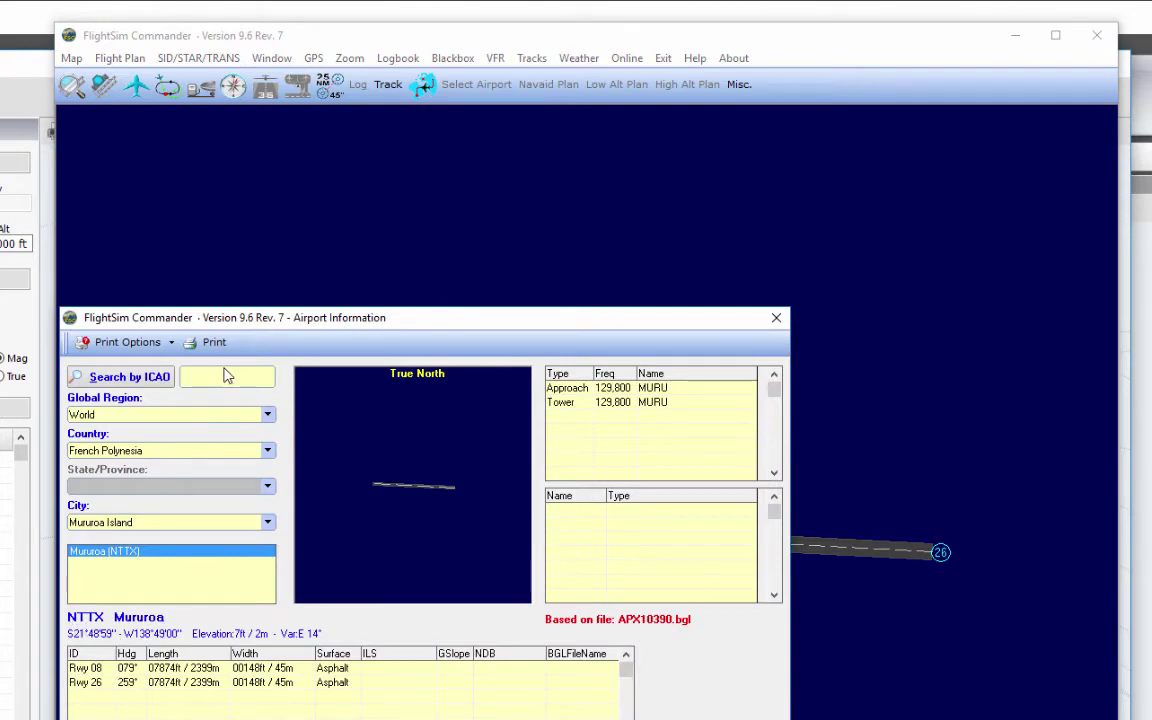
pyautogui.write('NTTX')
pyautogui.press('Return')
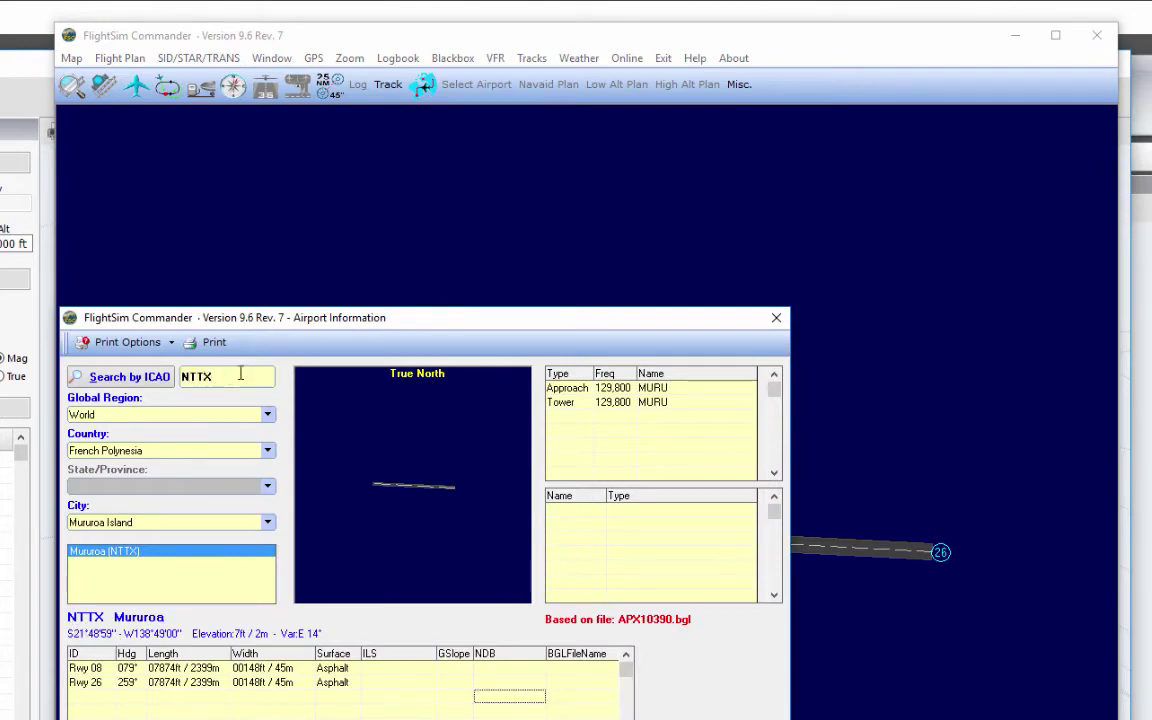
pyautogui.moveTo(341, 310); pyautogui.dragTo(290, 112)
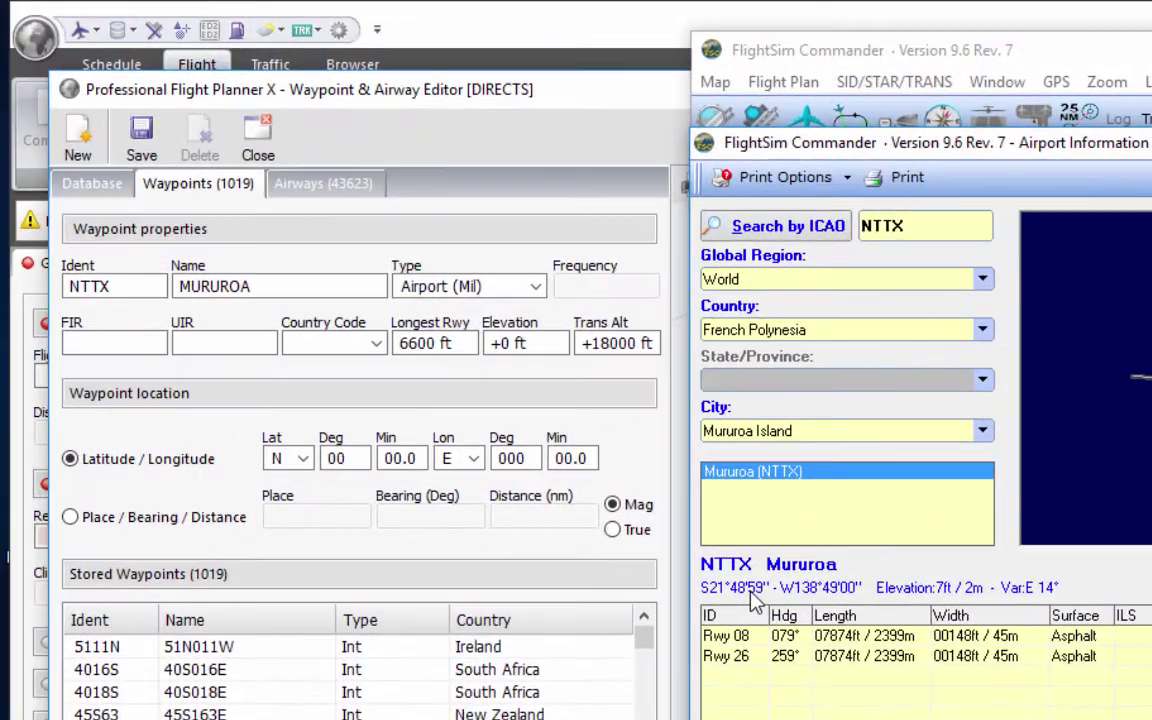
# - Set the NTTX waypoint's latitude to S 21 degrees 49.0 minutes in the Waypoint & Airway Editor
pyautogui.click(302, 458)
pyautogui.click(313, 508)
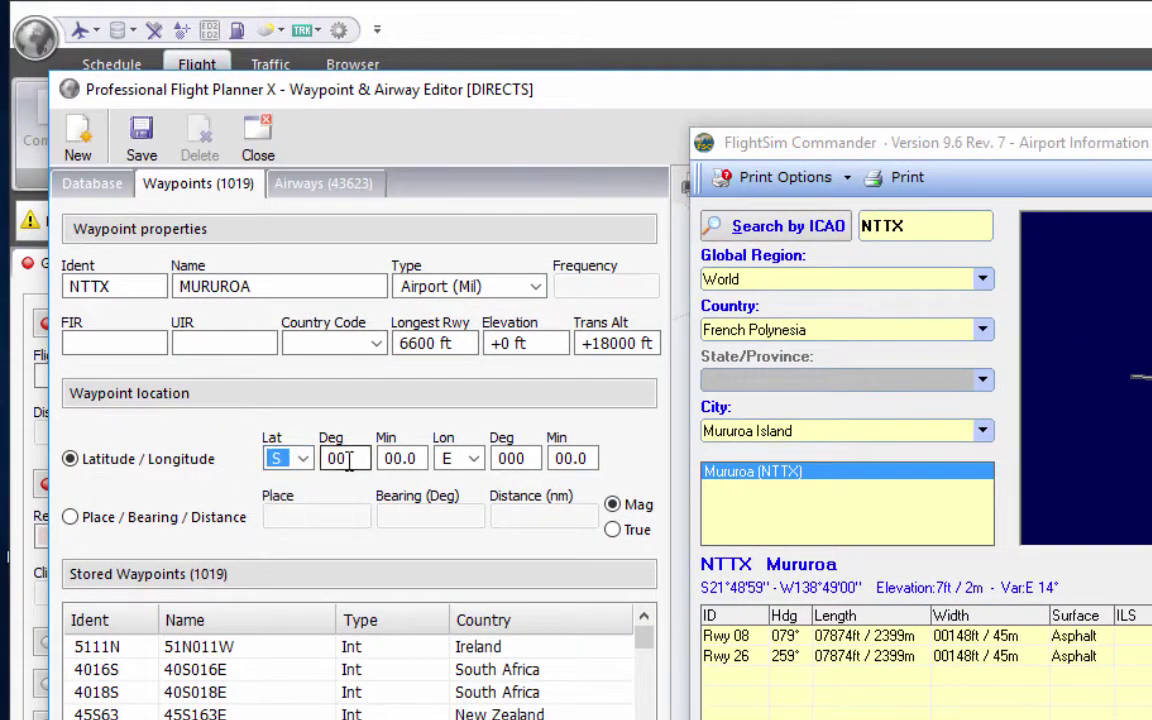
pyautogui.press('Tab')
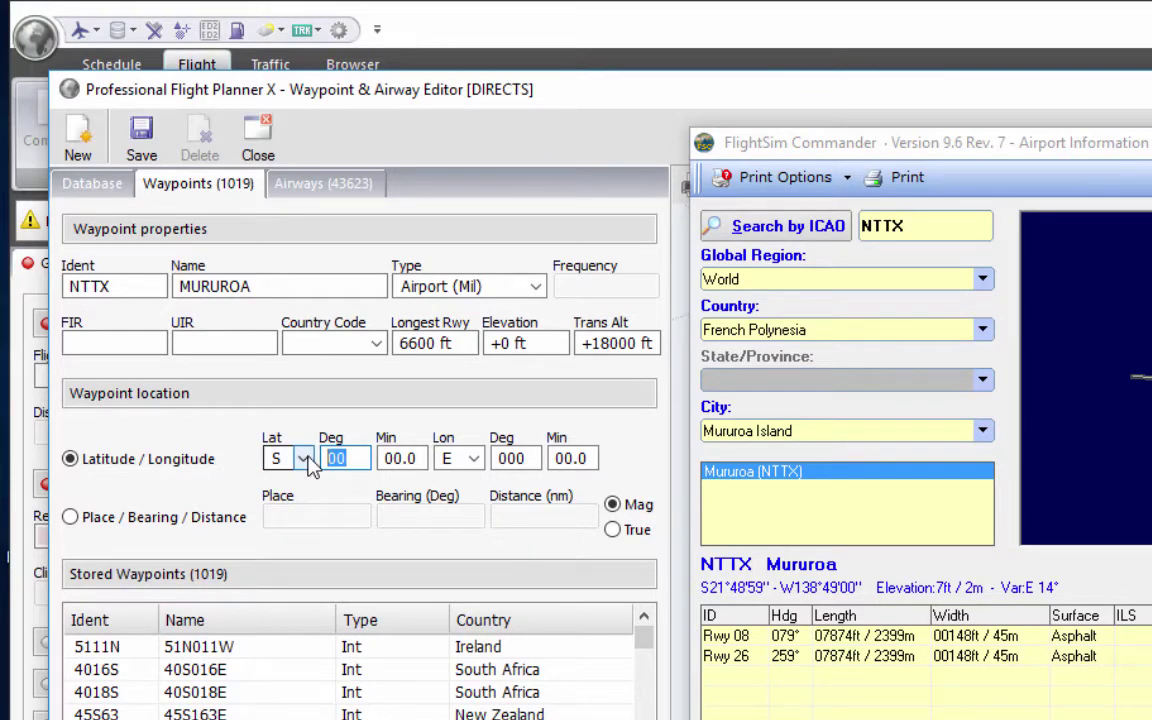
pyautogui.write('21')
pyautogui.press('Tab')
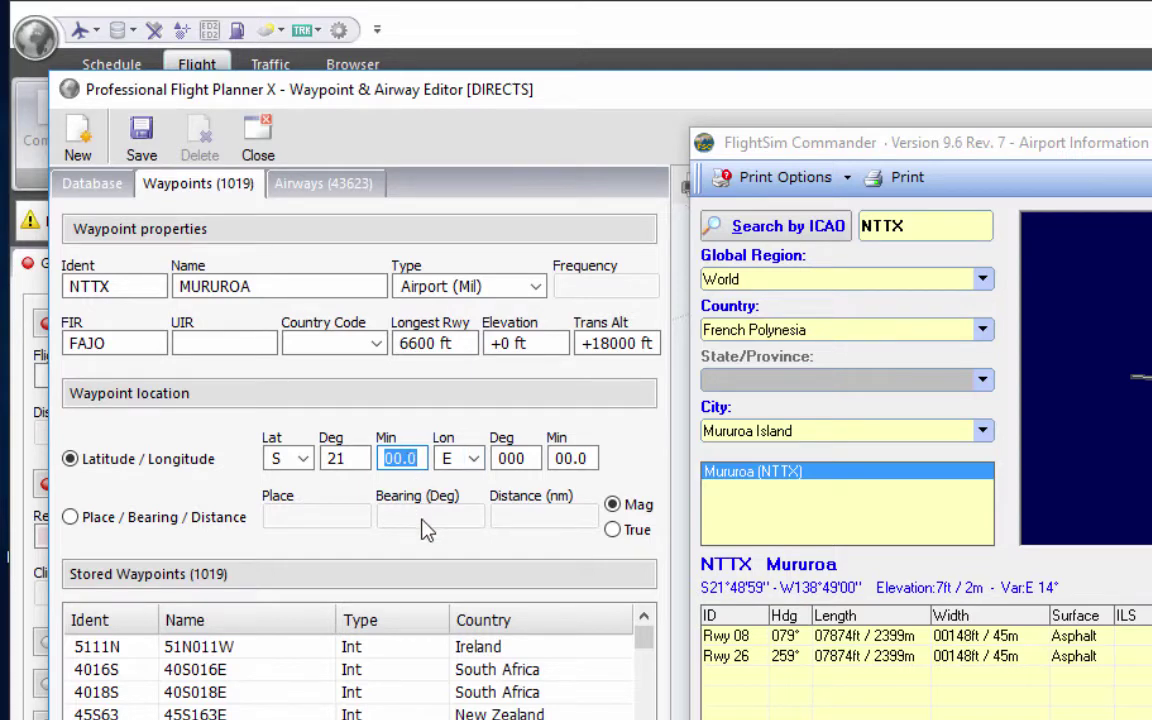
pyautogui.write('48.')
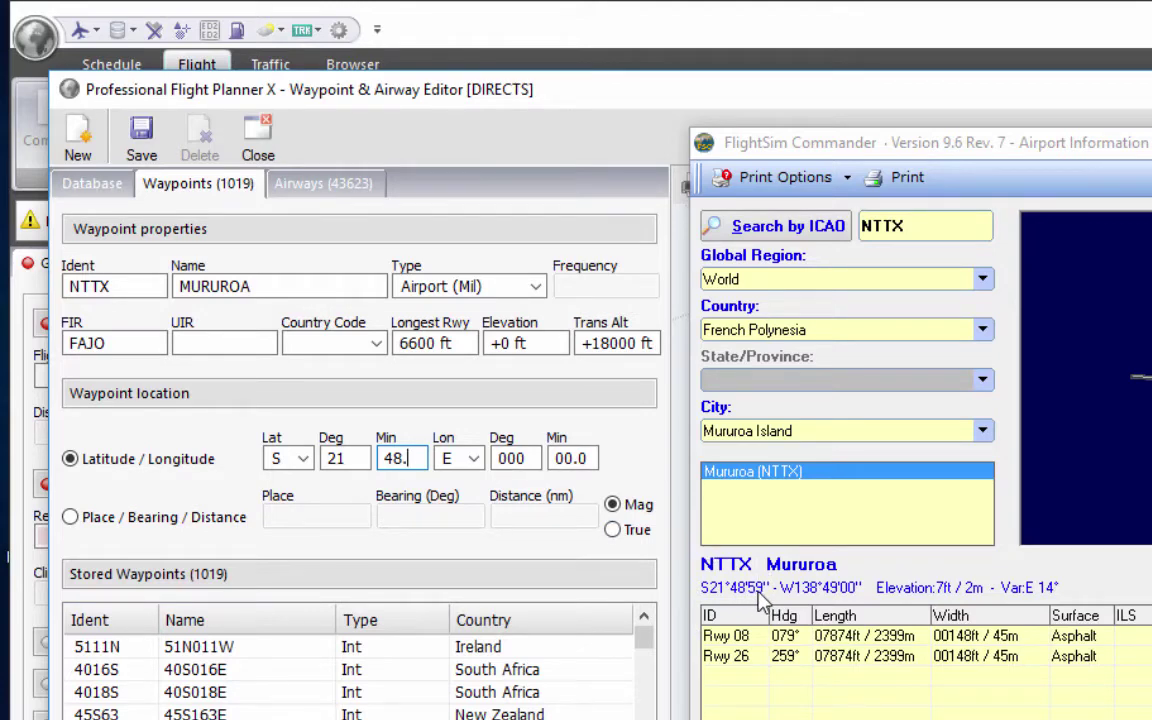
pyautogui.write('6')
pyautogui.hotkey('shift', 'Left')
pyautogui.click(411, 462)
pyautogui.doubleClick(411, 462)
pyautogui.write('49')
pyautogui.press('Tab')
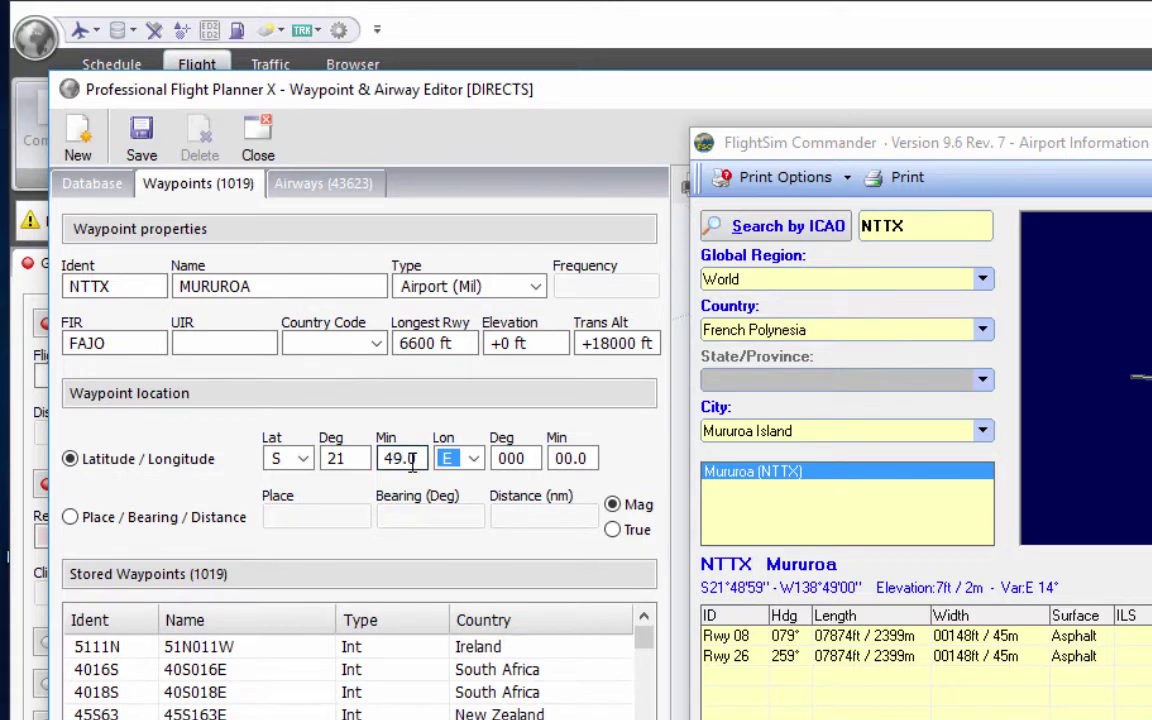
# - Set the NTTX waypoint's longitude to W 138 degrees 49.0 minutes
pyautogui.press('w')
pyautogui.press('Tab')
pyautogui.write('138')
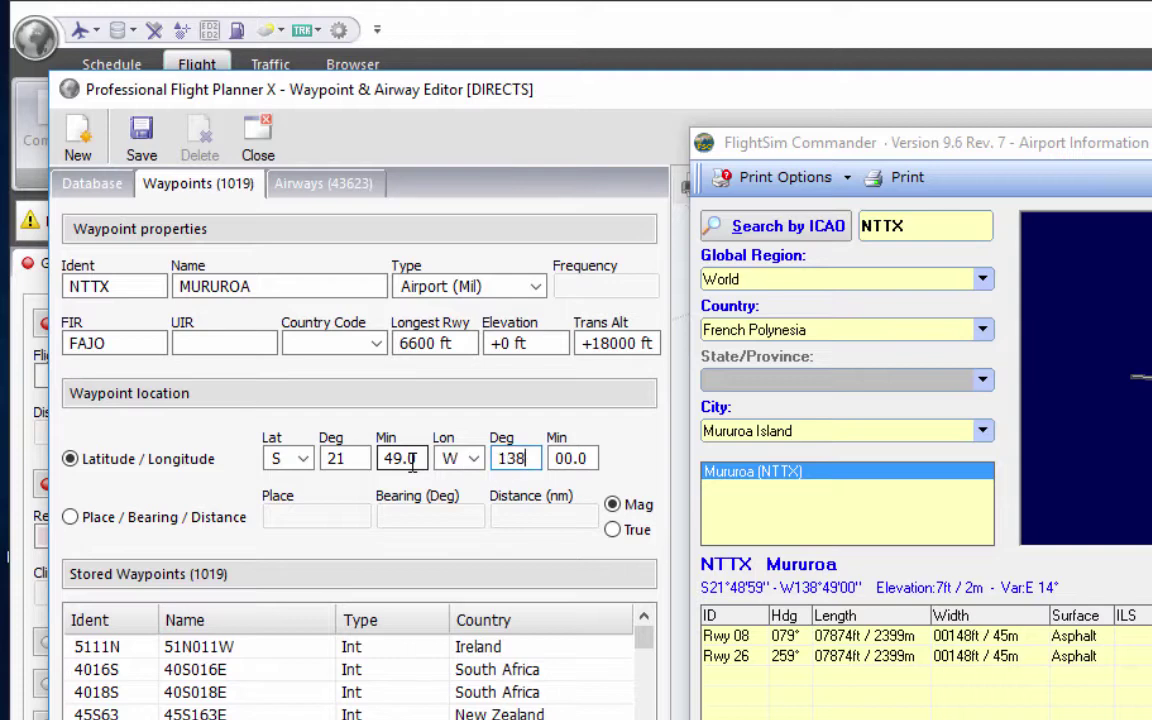
pyautogui.press('Tab')
pyautogui.write('7')
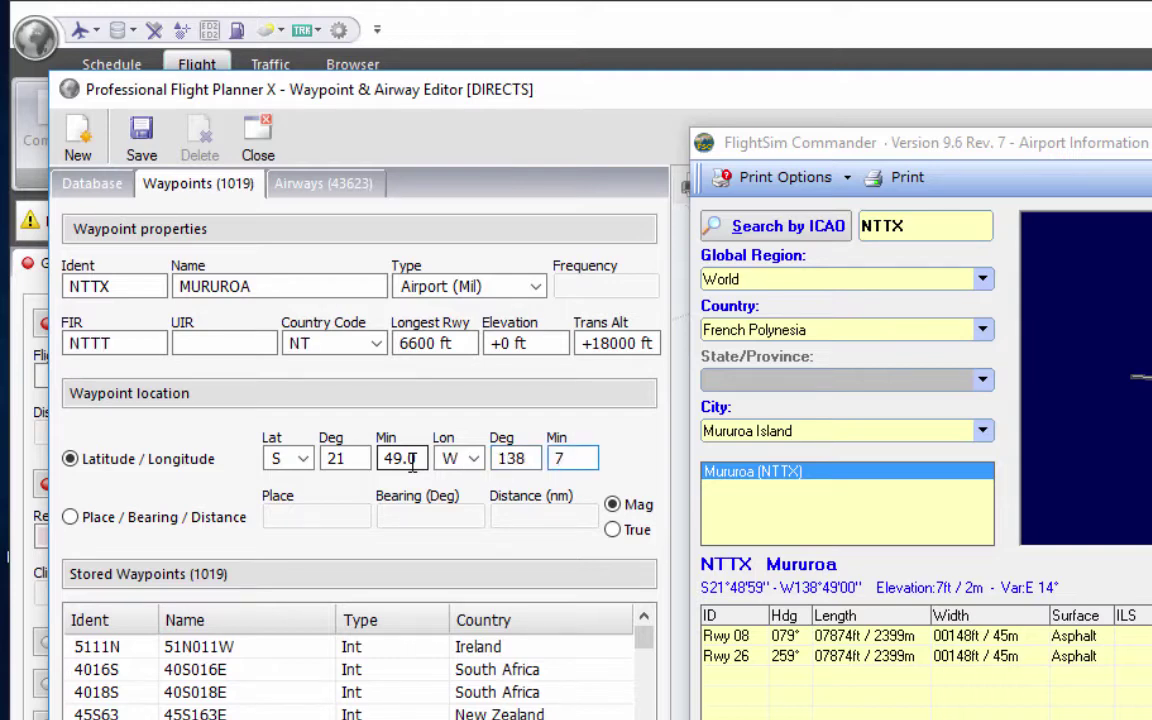
pyautogui.write('49.0')
pyautogui.click(360, 458)
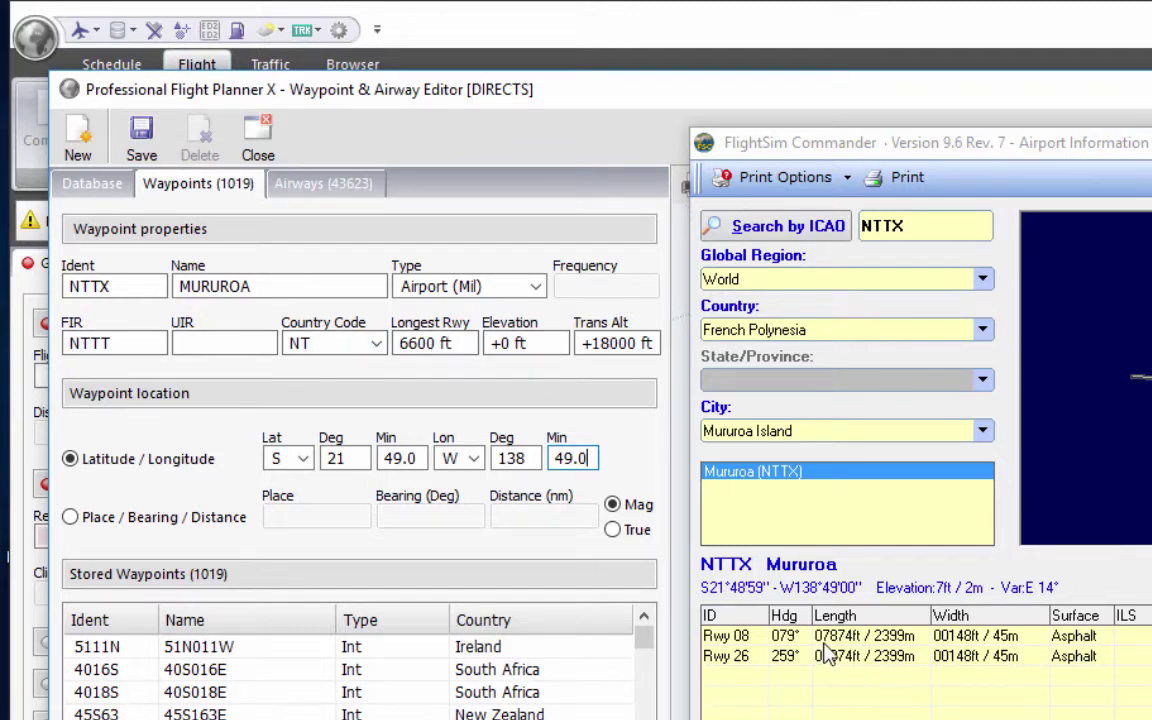
# - Set the NTTX waypoint's longest runway to 7874 ft and its elevation to 7 ft
pyautogui.click(446, 343)
pyautogui.hotkey('ctrl', 'a')
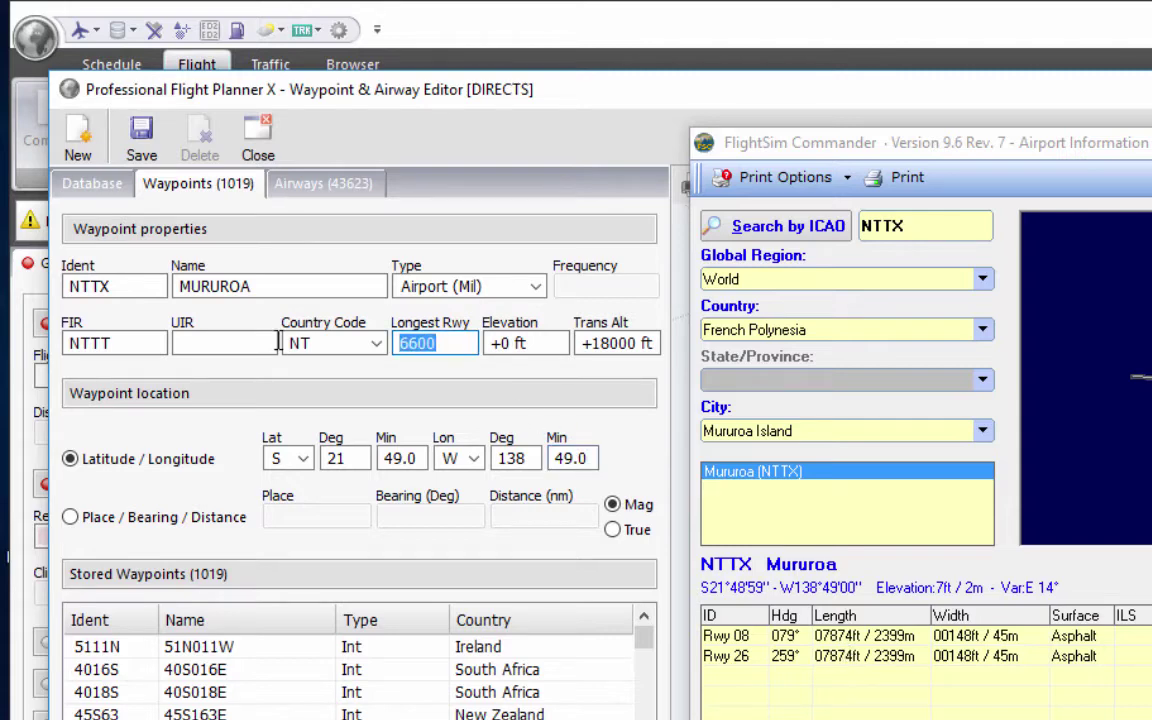
pyautogui.write('7874')
pyautogui.press('Tab')
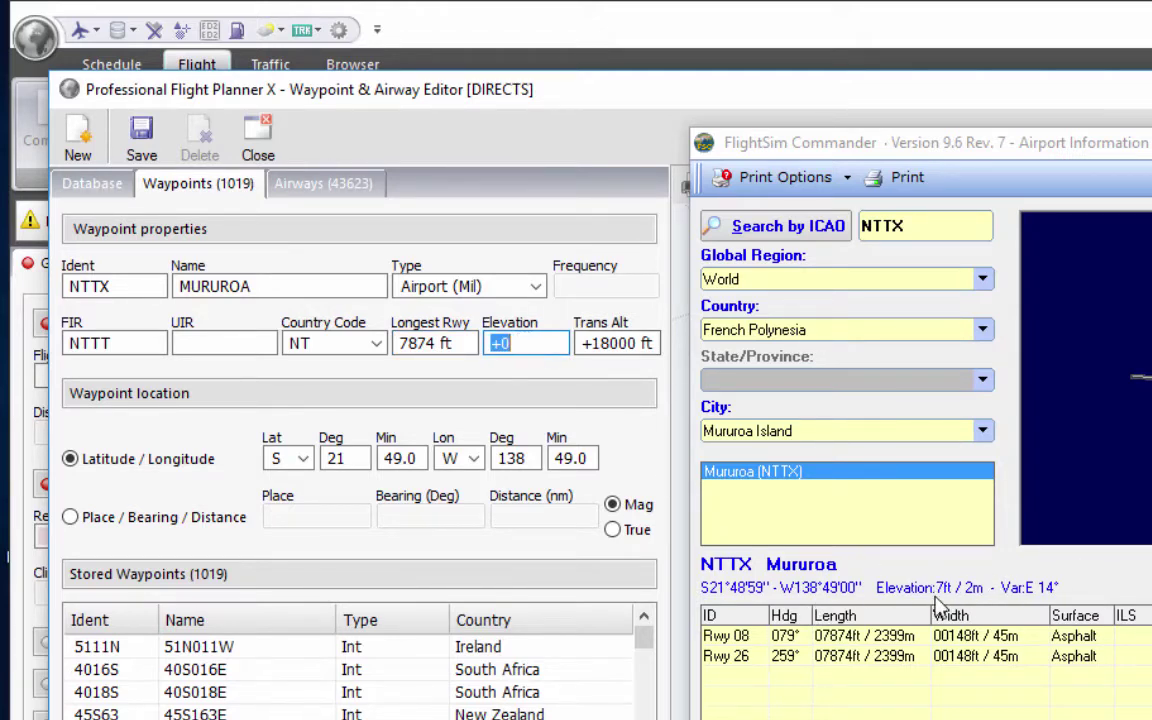
pyautogui.write('7')
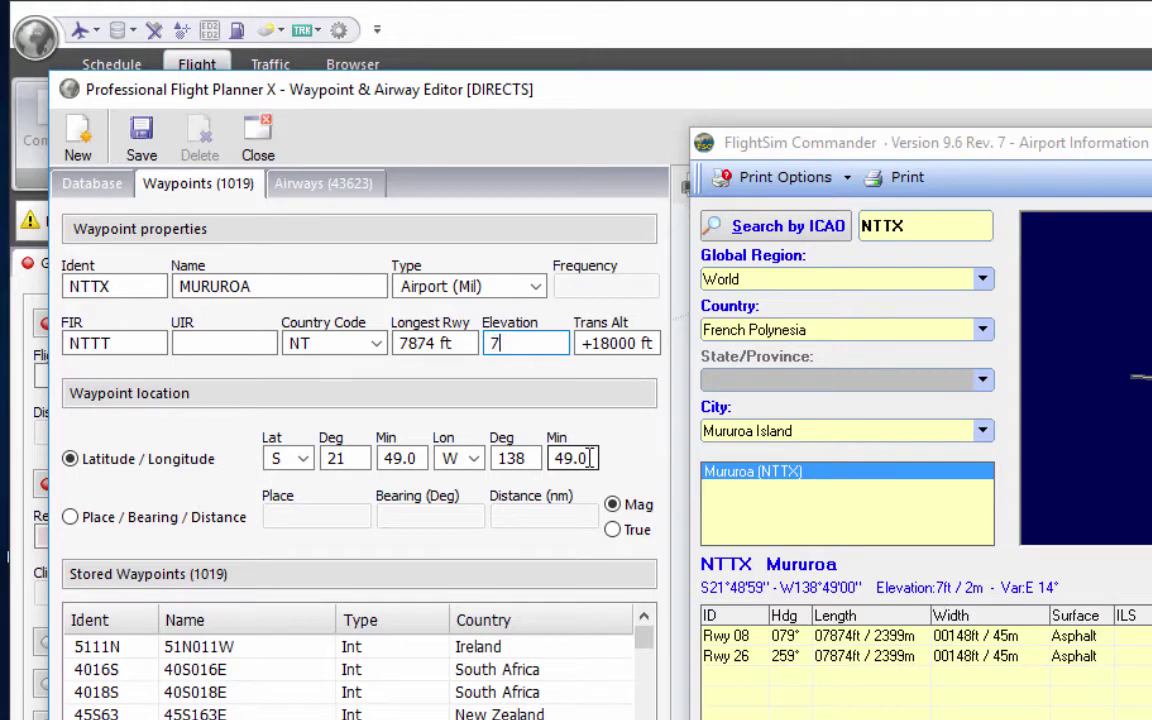
pyautogui.press('Tab')
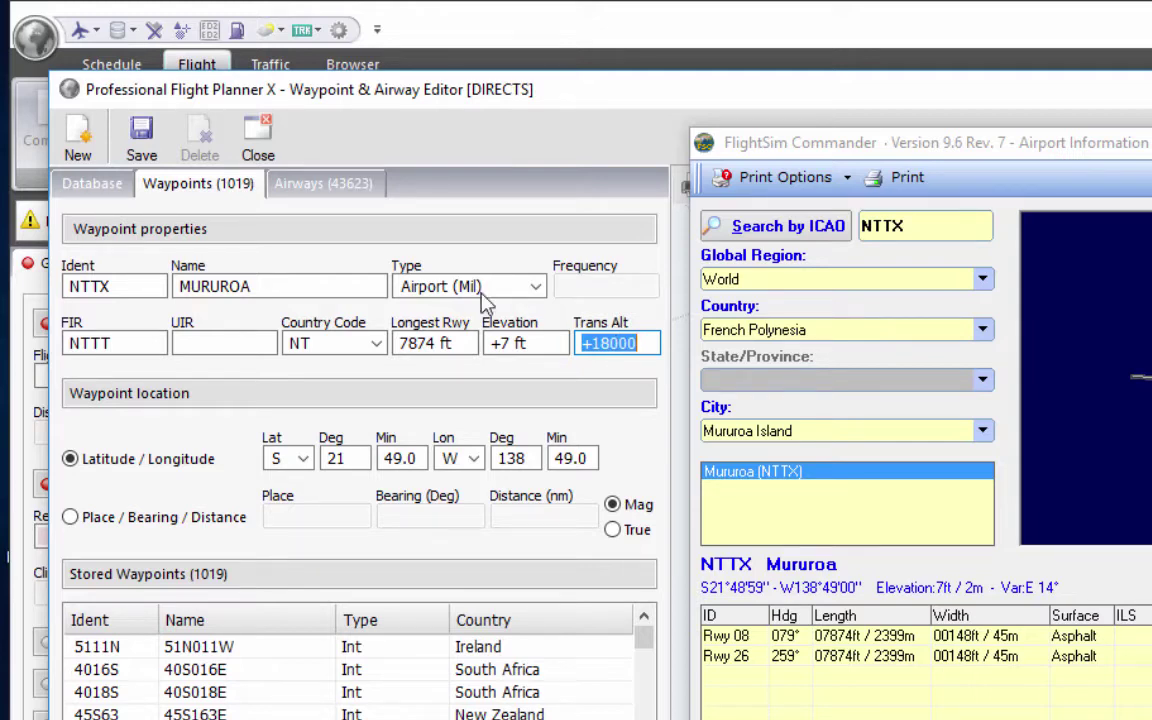
# - Save the NTTX waypoint and close the Waypoint & Airway Editor
pyautogui.click(141, 150)
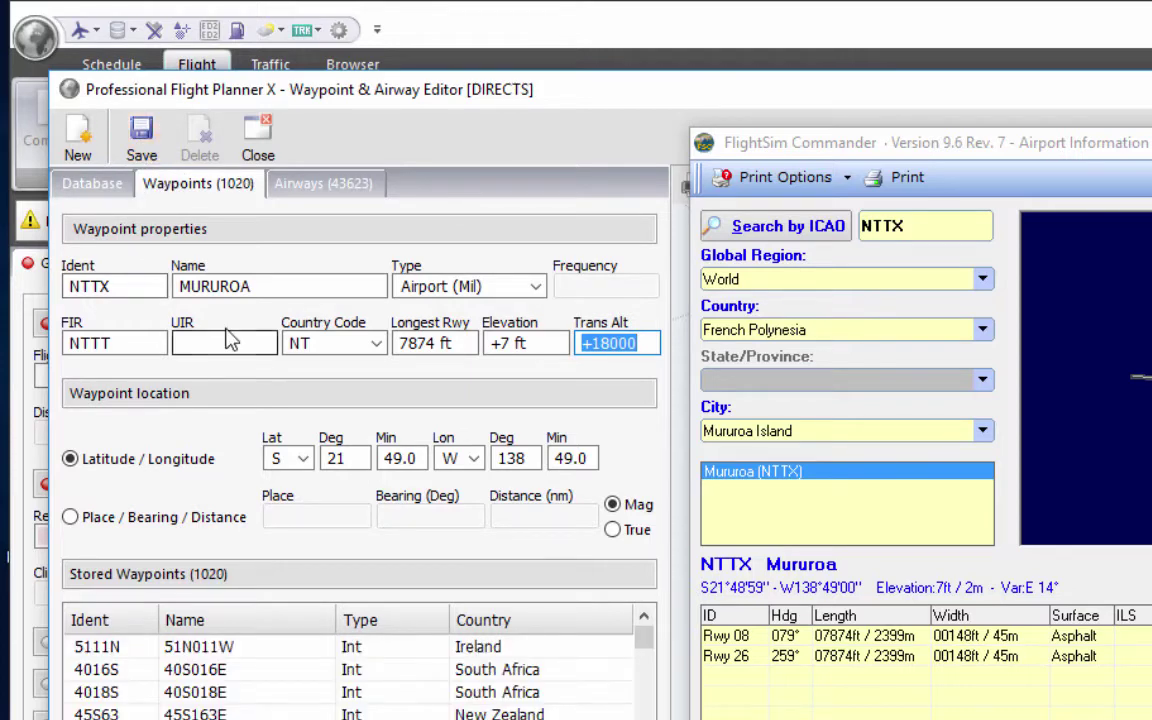
pyautogui.click(257, 148)
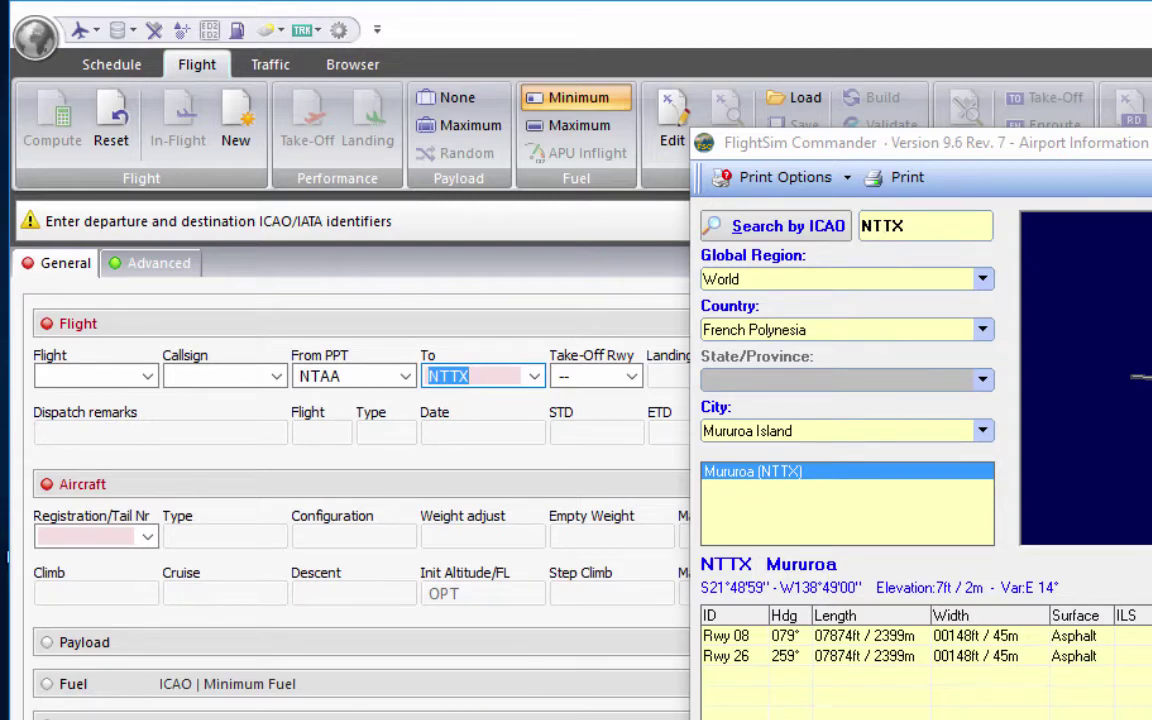
pyautogui.press('Escape')
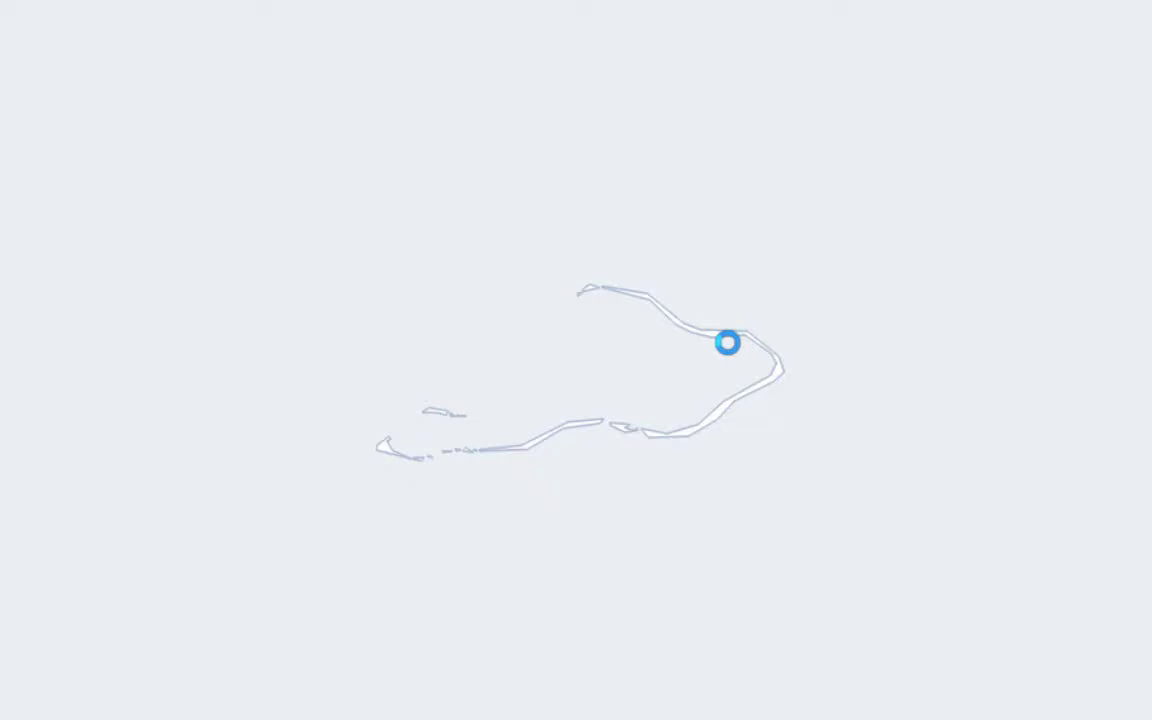
# - Locate the NTTX military airport on the world map and view its details
pyautogui.scroll(3, 812, 368)
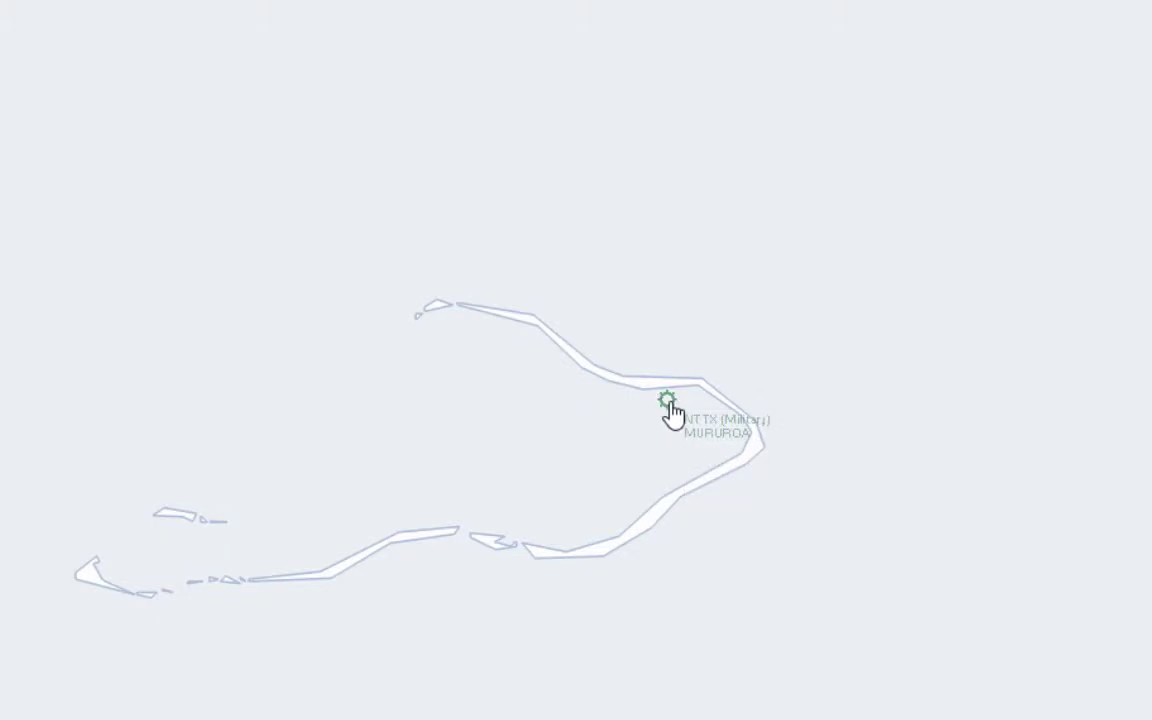
pyautogui.moveTo(669, 400)
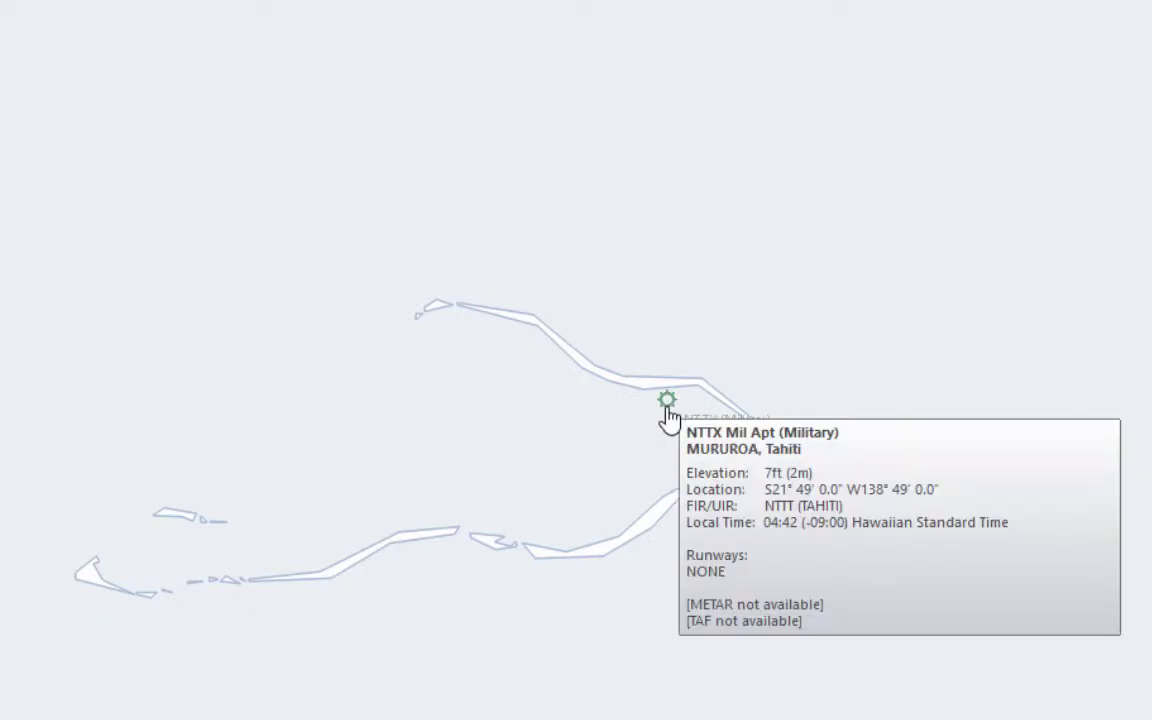
pyautogui.click(665, 405)
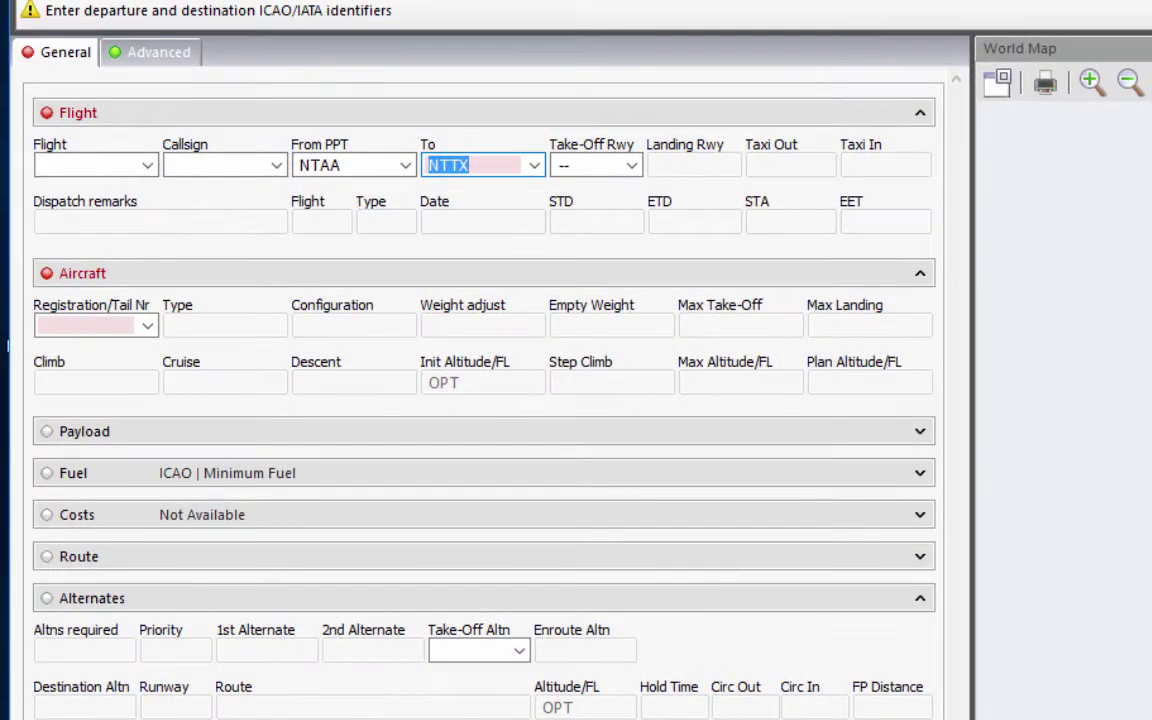
# - Apply NTTX as the destination of the flight departing from NTAA
pyautogui.click(502, 165)
pyautogui.press('Tab')
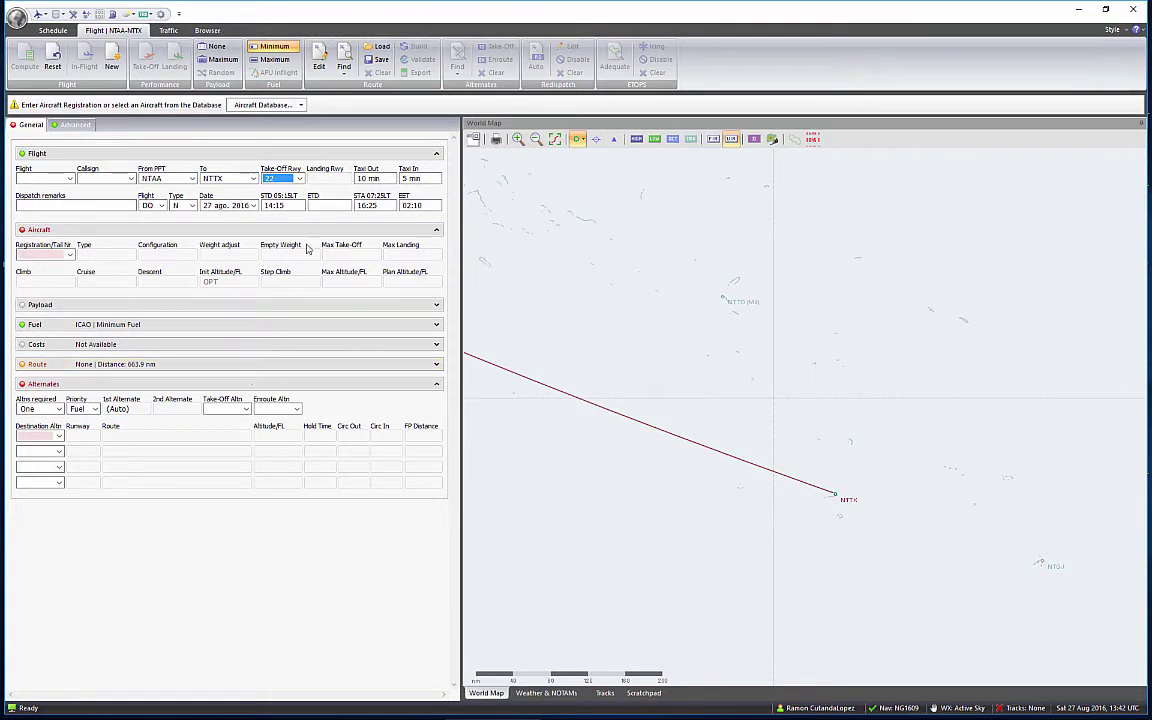
# - Switch to File Explorer and open the P3D folder on the BOOTCAMP (C:) drive
pyautogui.click(1077, 10)
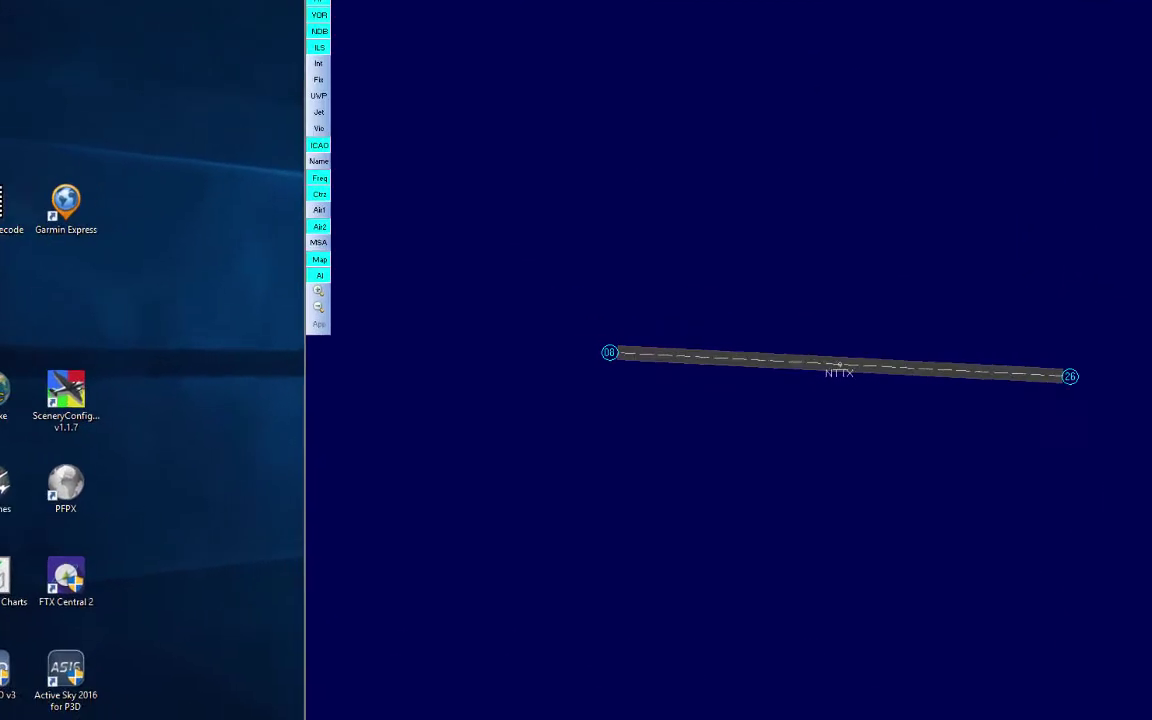
pyautogui.press('super+e')
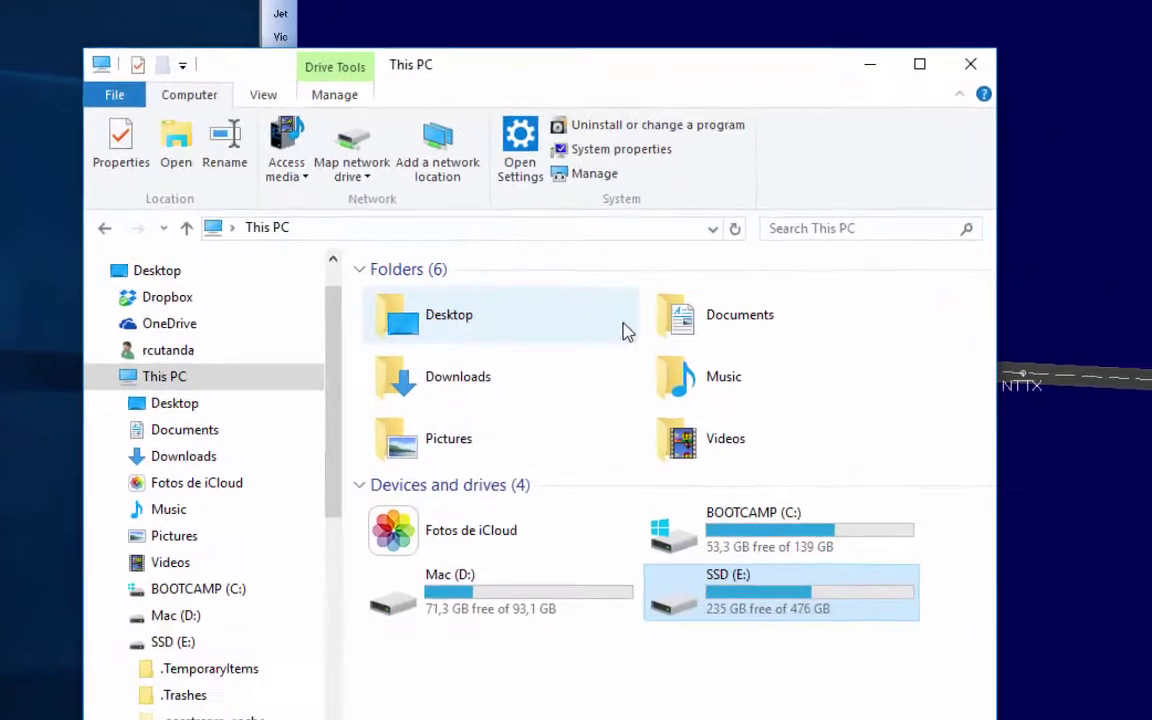
pyautogui.doubleClick(735, 527)
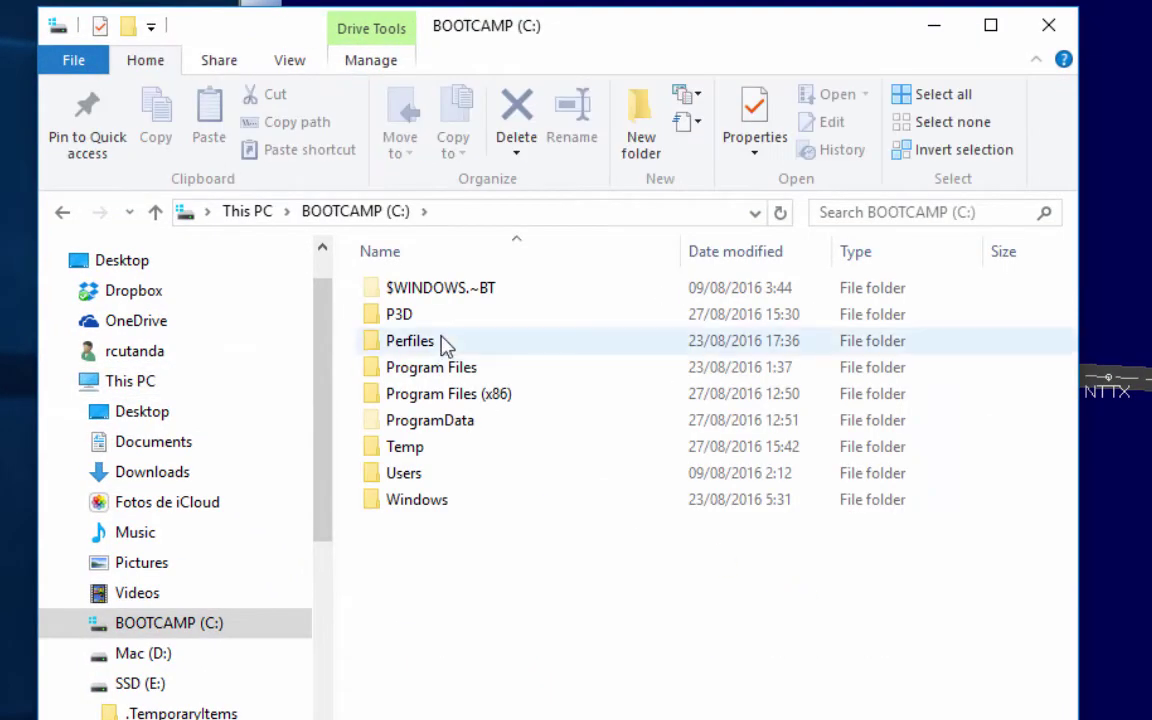
pyautogui.click(470, 315)
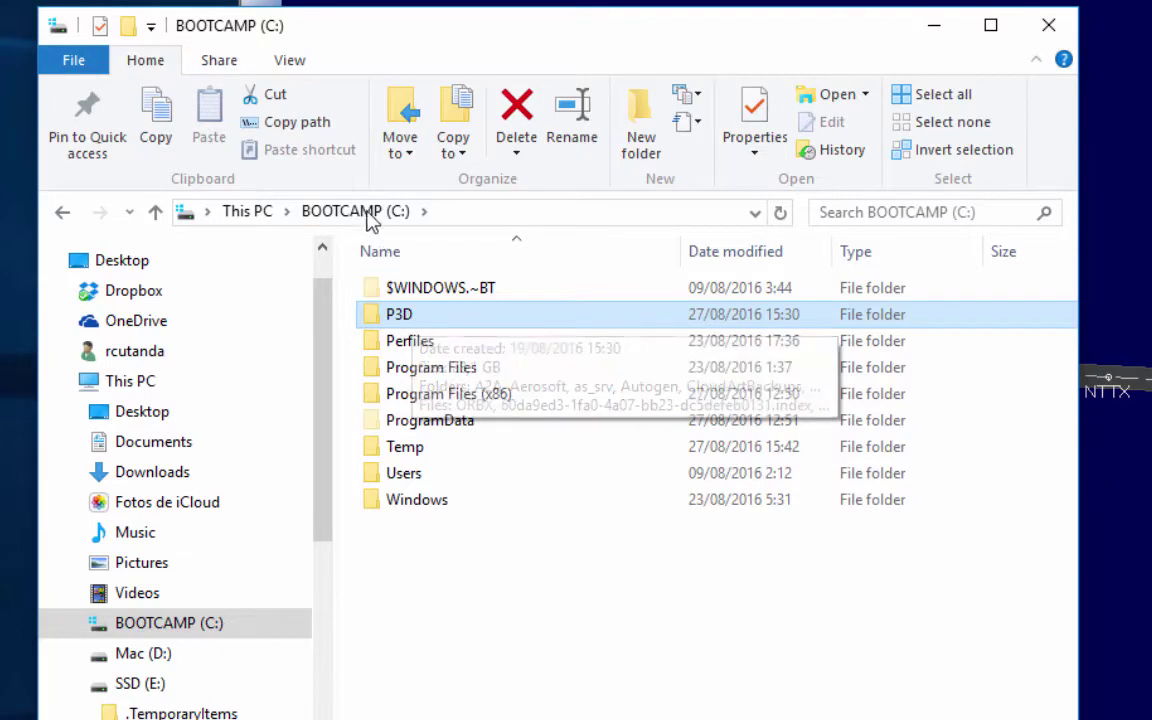
pyautogui.press('F5')
pyautogui.click(247, 211)
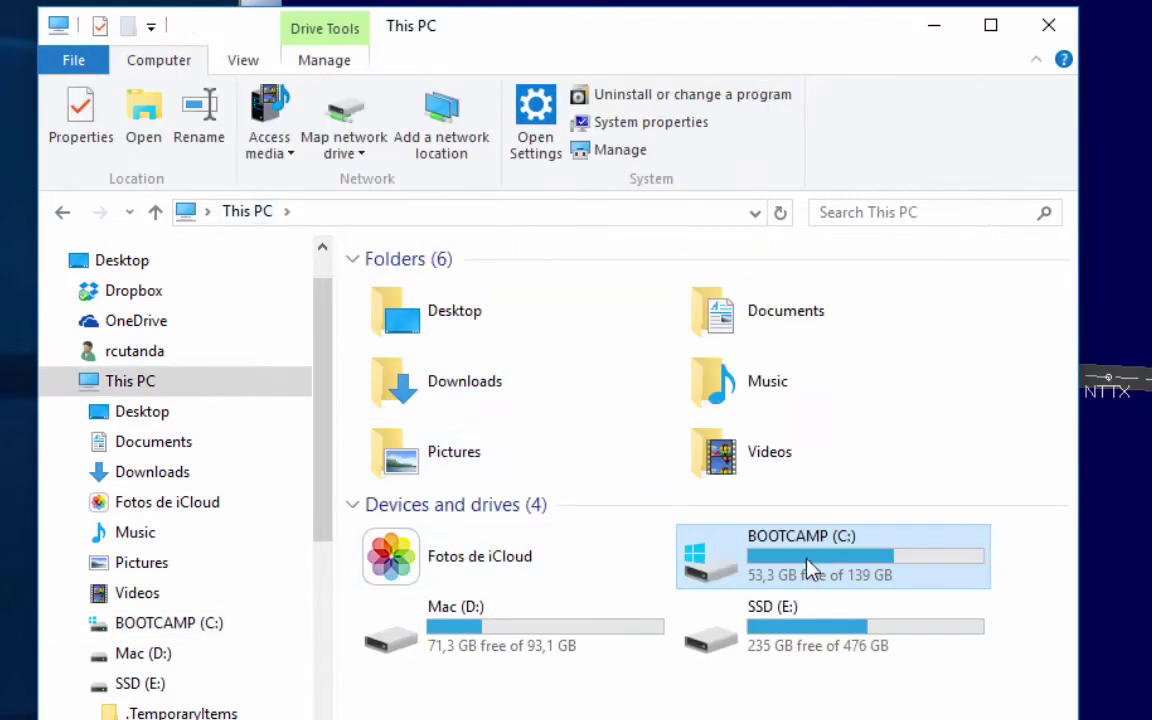
pyautogui.doubleClick(807, 568)
pyautogui.click(418, 318)
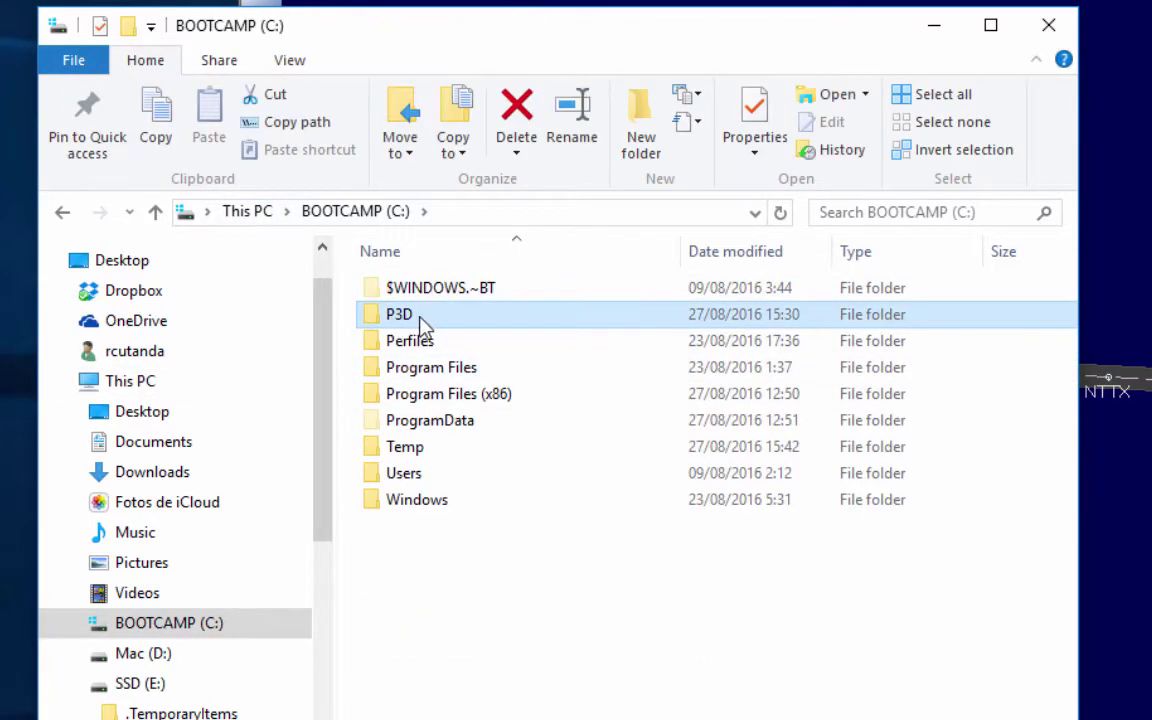
pyautogui.doubleClick(392, 317)
# - Open the NAVDATA folder inside the PMDG folder
pyautogui.click(418, 667)
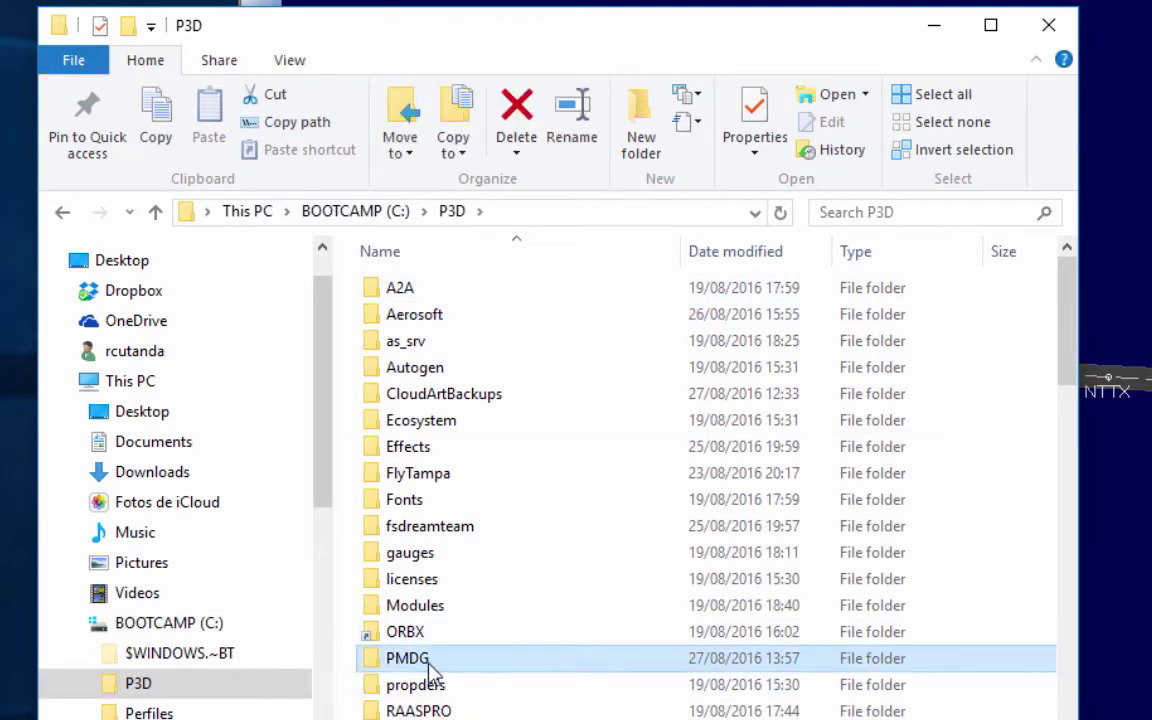
pyautogui.doubleClick(420, 662)
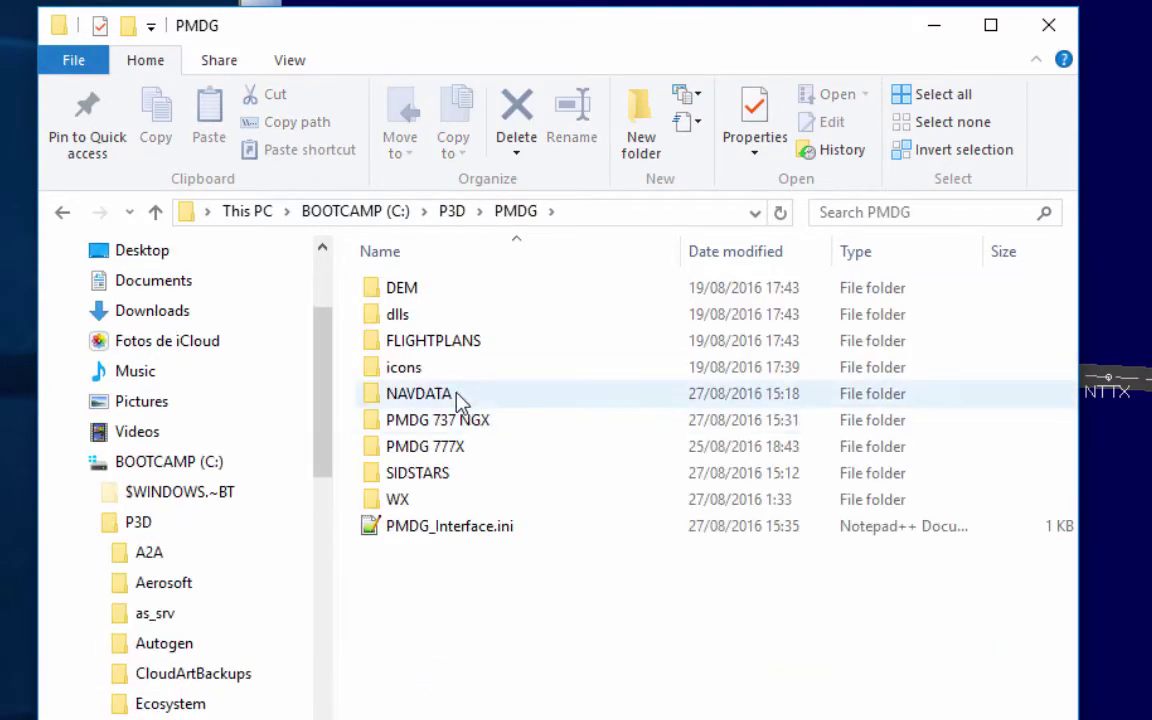
pyautogui.click(400, 400)
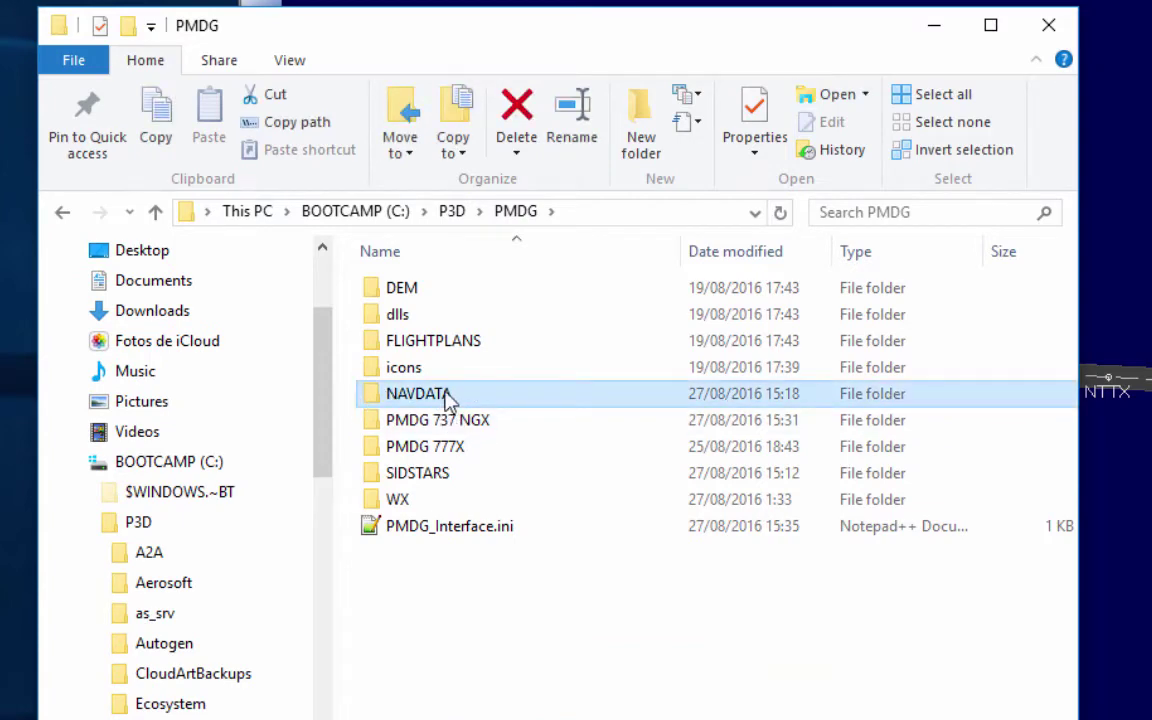
pyautogui.doubleClick(413, 398)
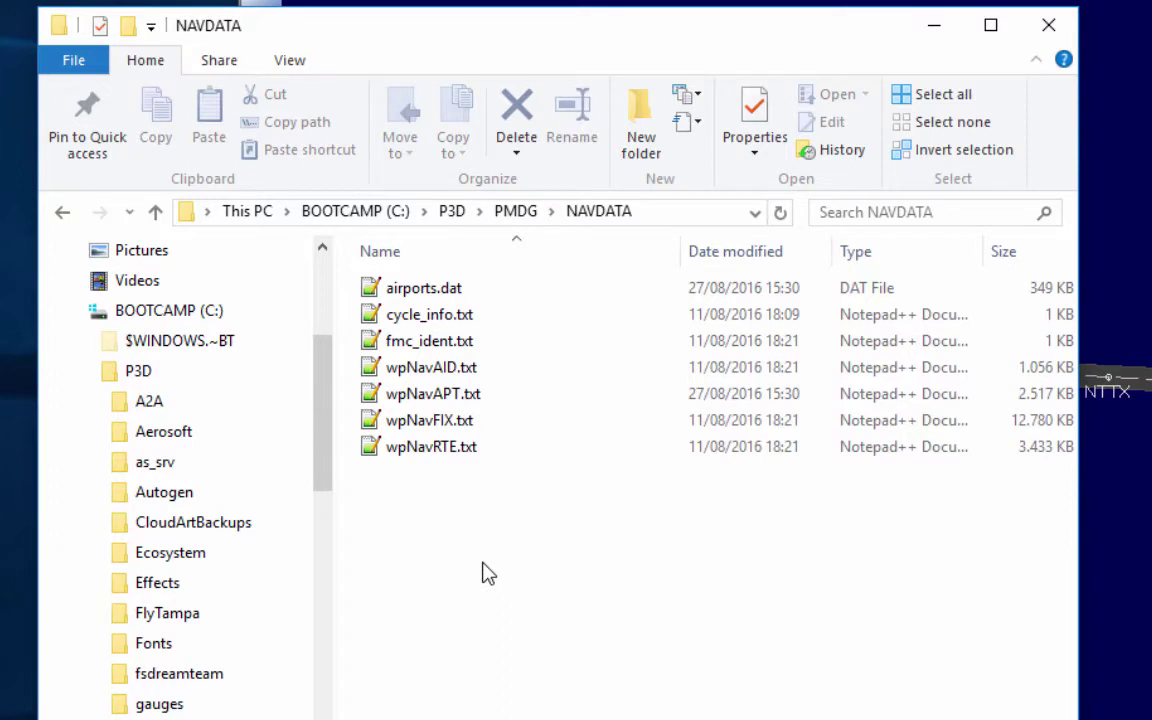
pyautogui.click(400, 290)
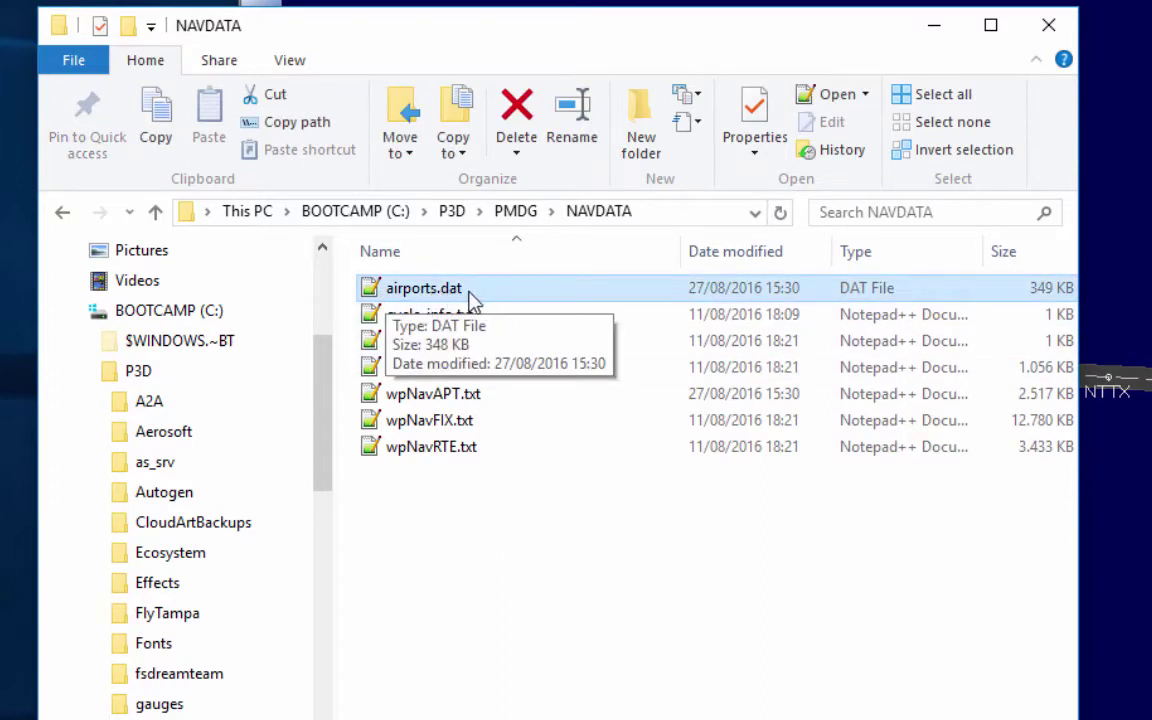
pyautogui.rightClick(394, 289)
pyautogui.click(488, 391)
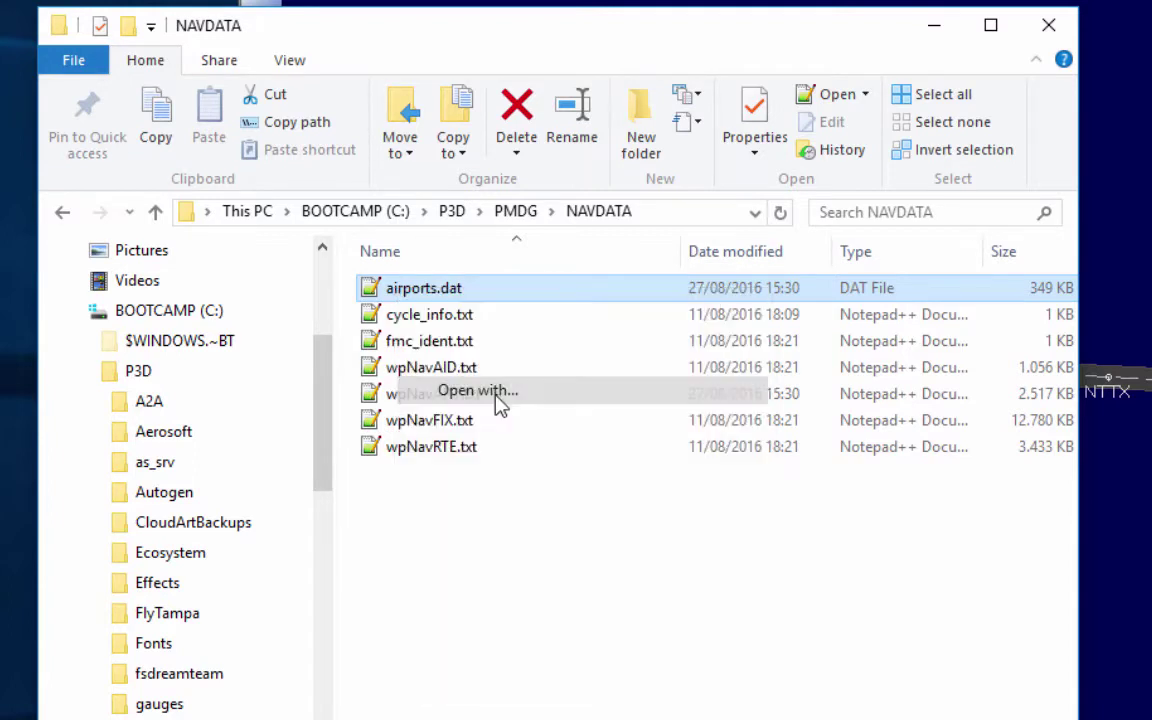
pyautogui.click(615, 270)
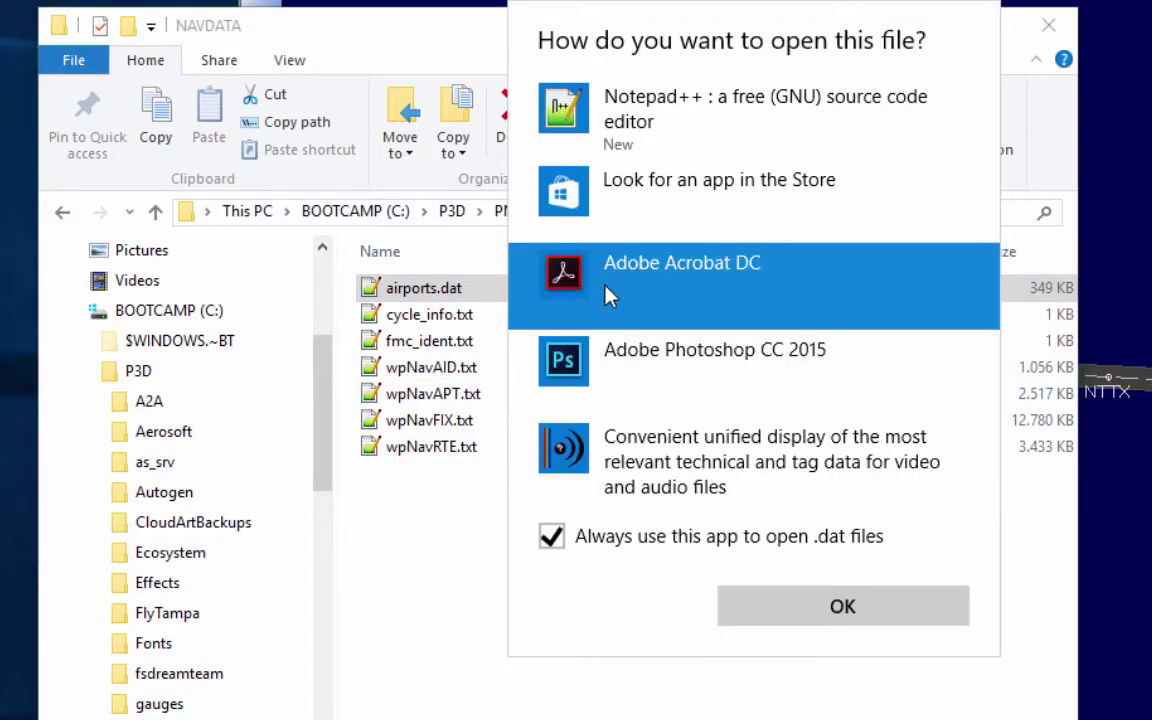
pyautogui.scroll(-5, 740, 156)
pyautogui.scroll(-2, 705, 355)
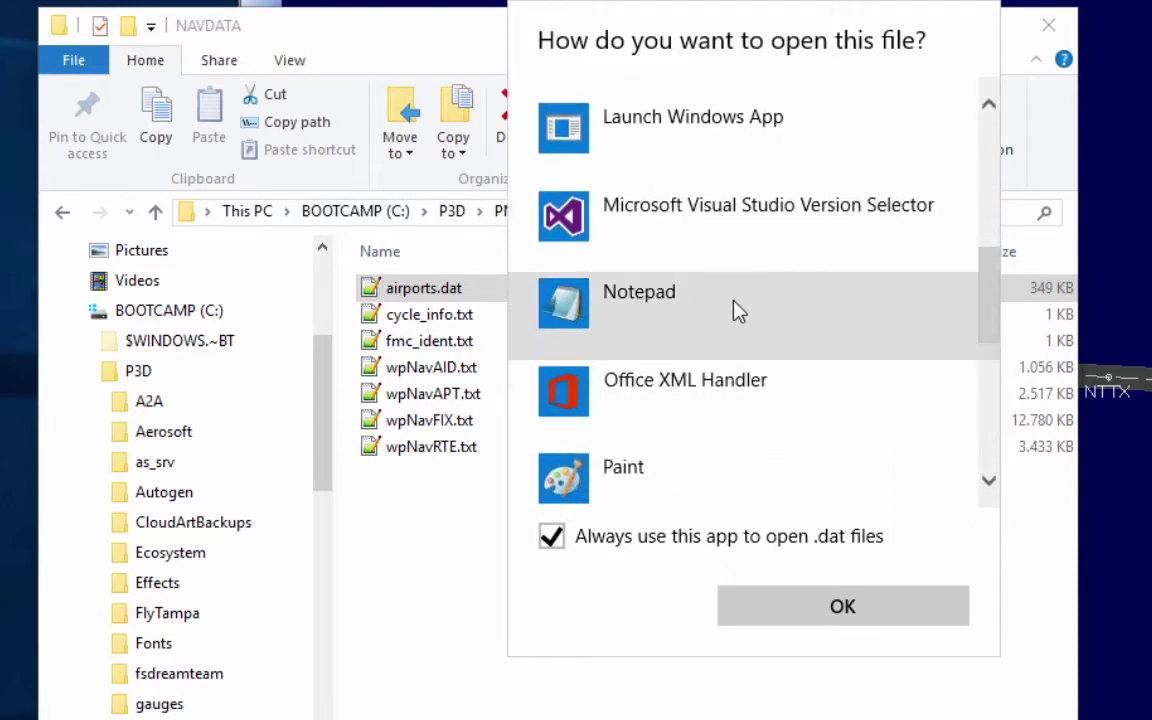
pyautogui.click(370, 518)
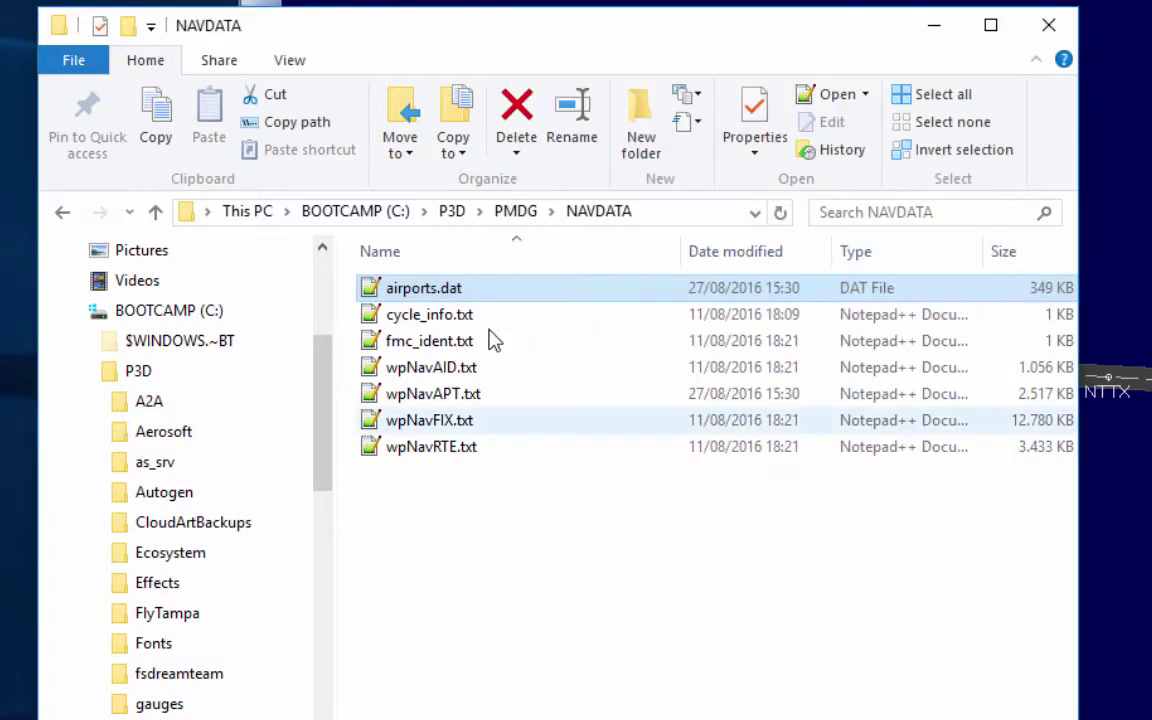
# - Open airports.dat for editing in Notepad++ and highlight the first airport entry, EGAR
pyautogui.rightClick(422, 292)
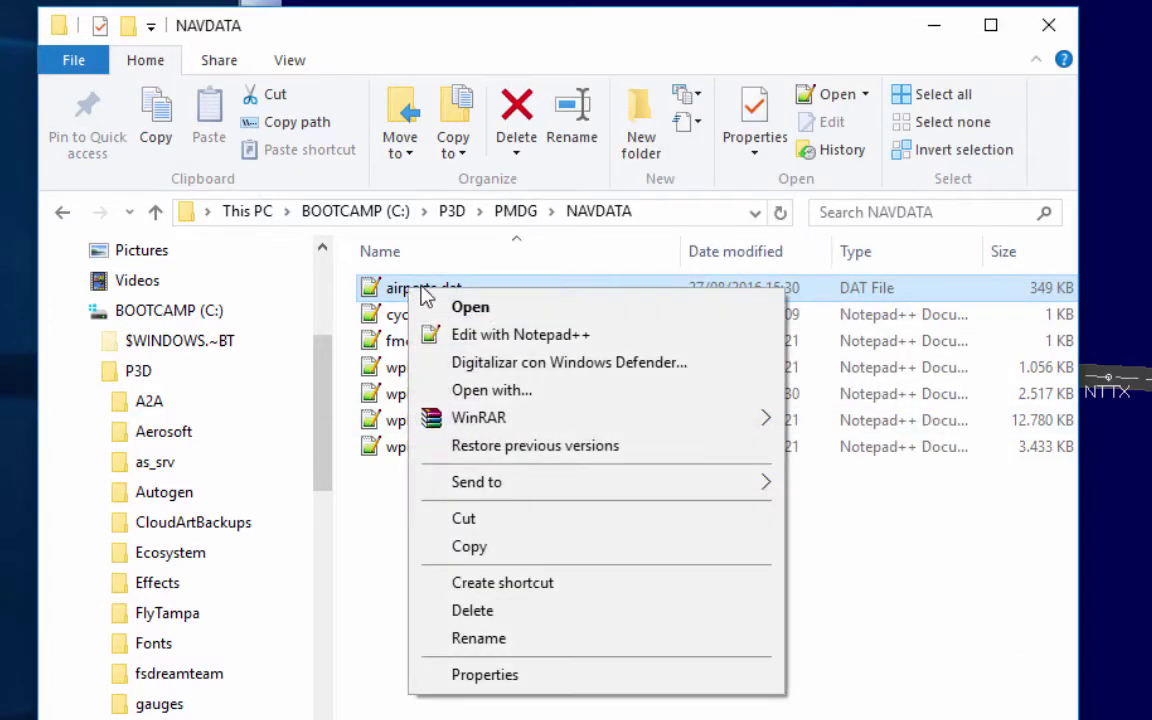
pyautogui.click(500, 340)
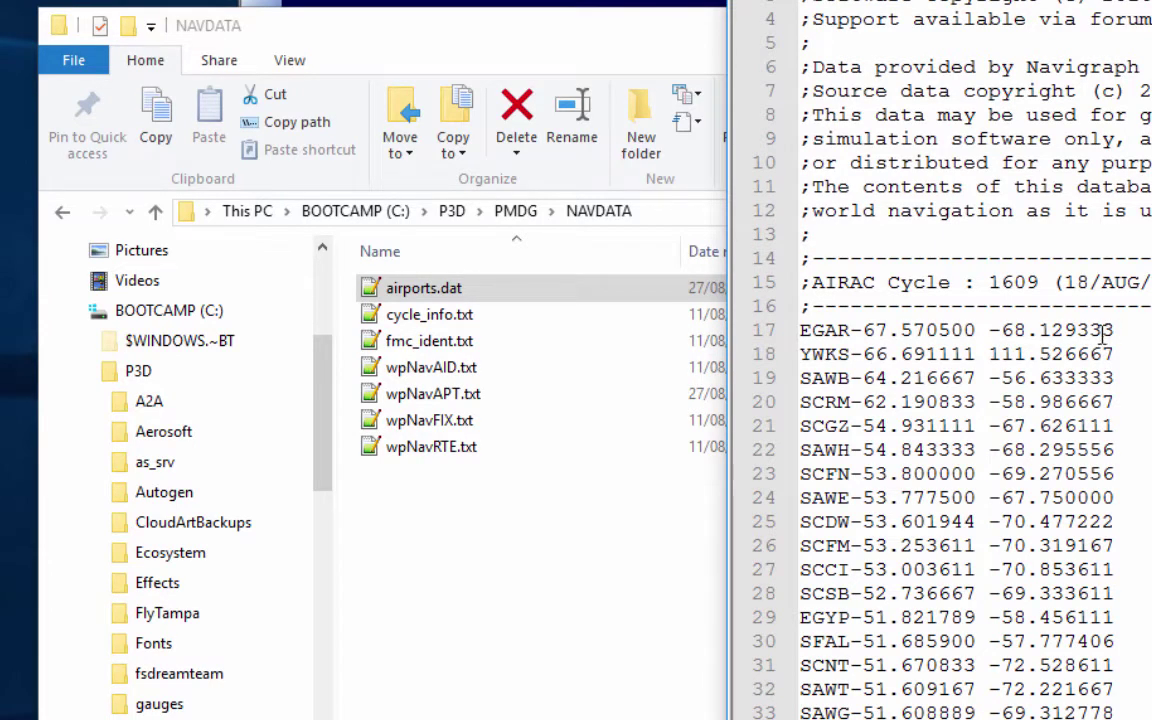
pyautogui.doubleClick(815, 330)
pyautogui.moveTo(1118, 330); pyautogui.dragTo(741, 330)
# - Insert a new line above the EGAR entry and enter the airport code NTTX
pyautogui.click(828, 336)
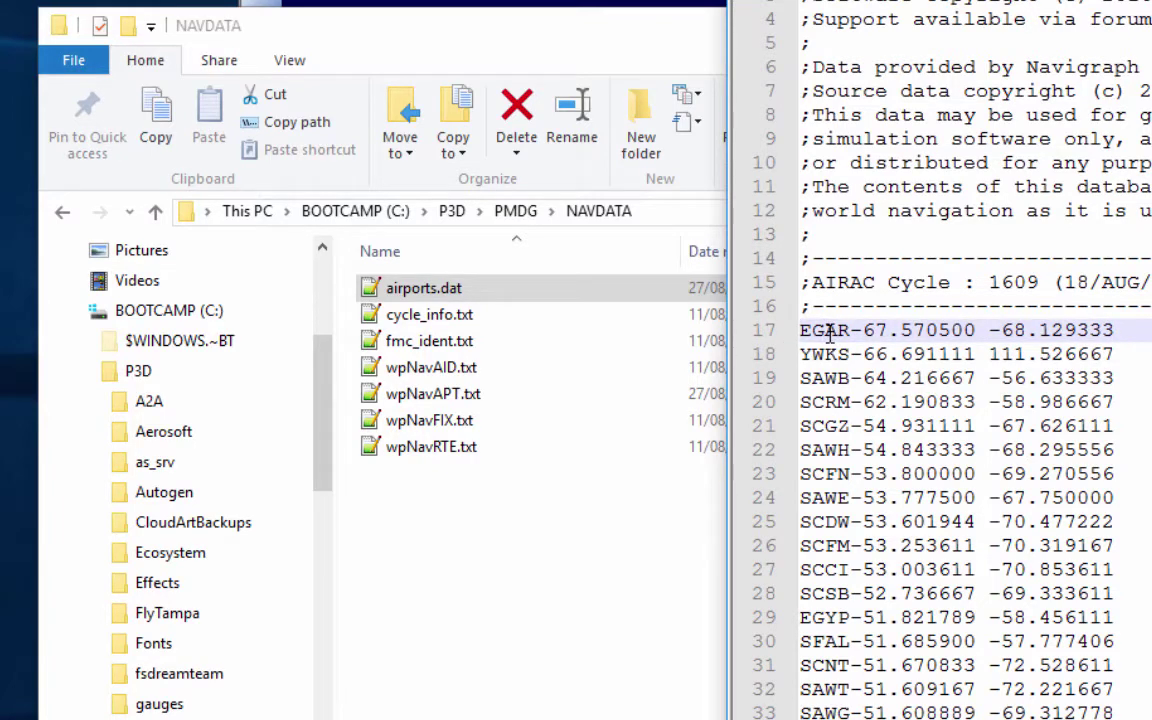
pyautogui.press('Return')
pyautogui.write('N')
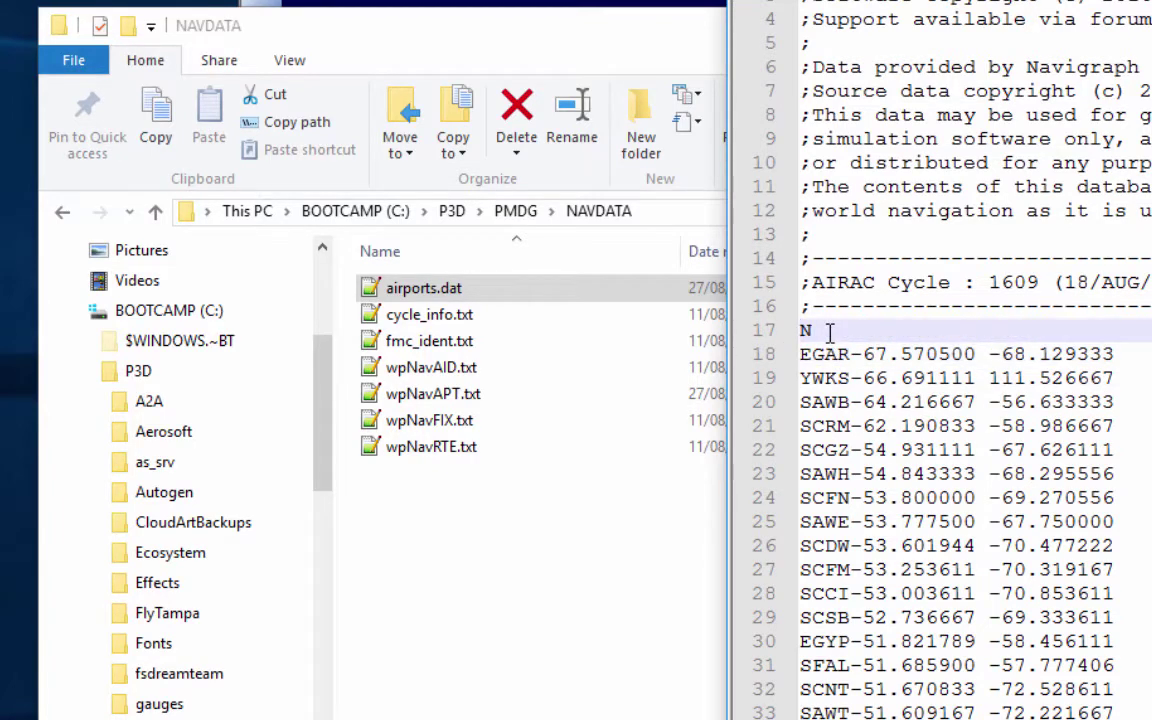
pyautogui.write('TTX')
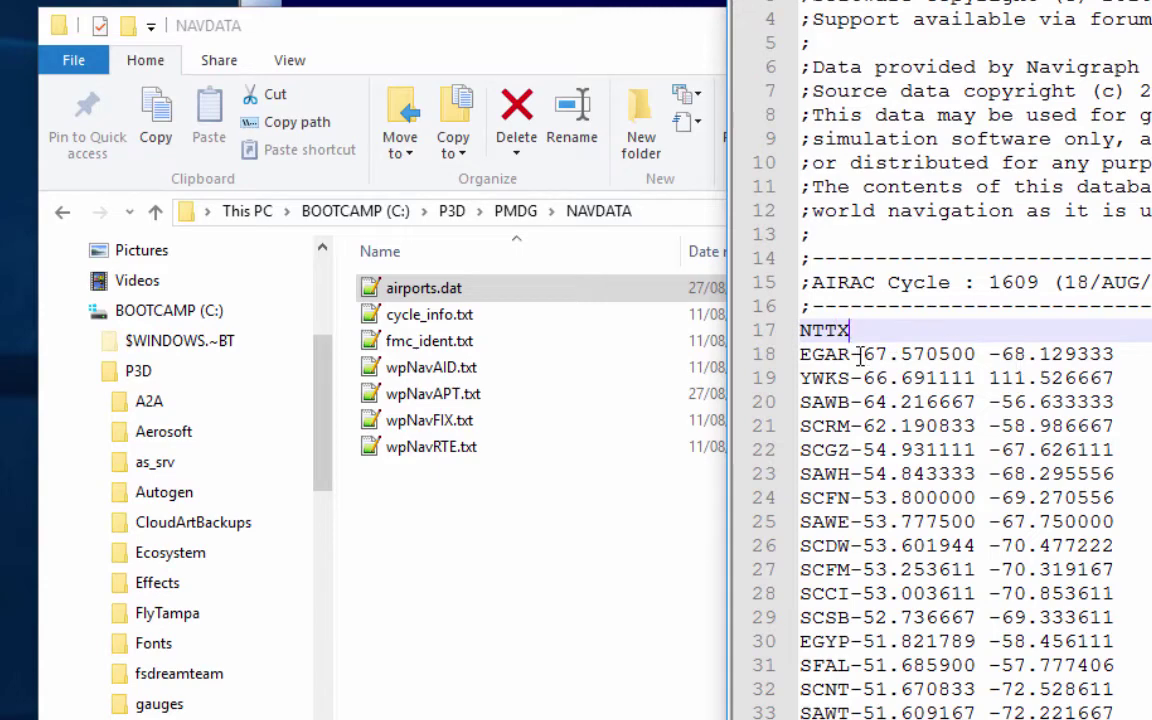
# - Switch to FlightSim Commander's Airport Information for NTTX and move its window beside the browser's coordinate converter
pyautogui.moveTo(850, 354); pyautogui.dragTo(1106, 354)
pyautogui.hotkey('alt', 'Tab')
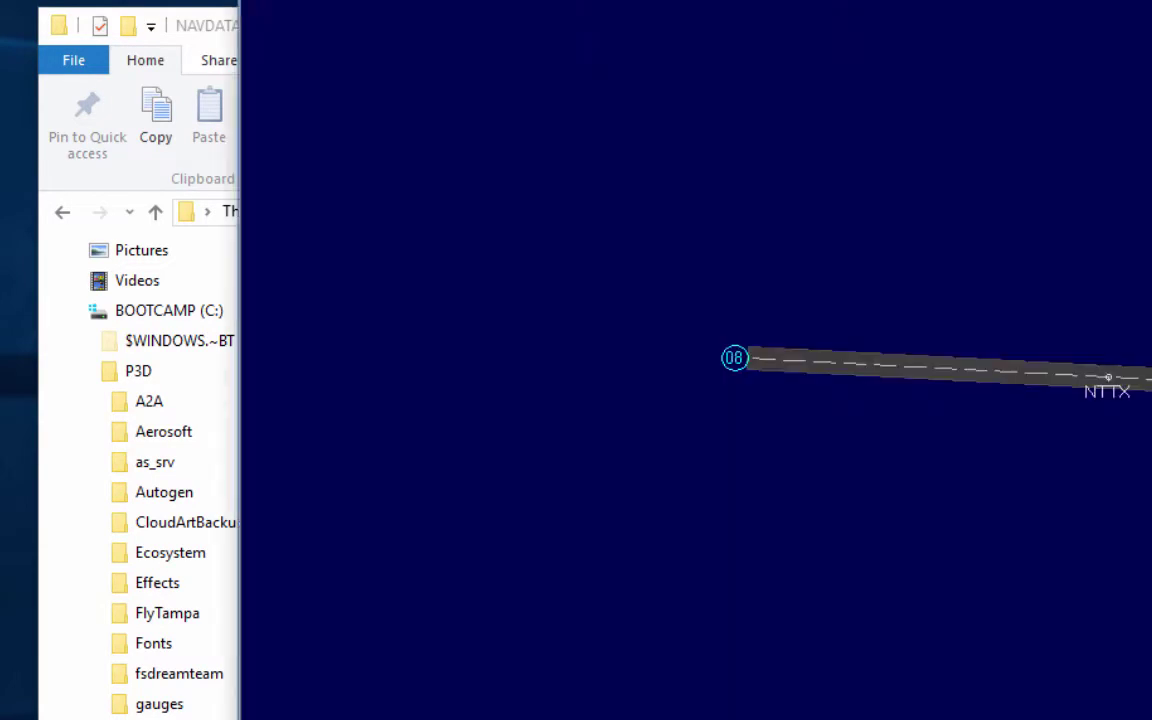
pyautogui.hotkey('alt', 'Tab')
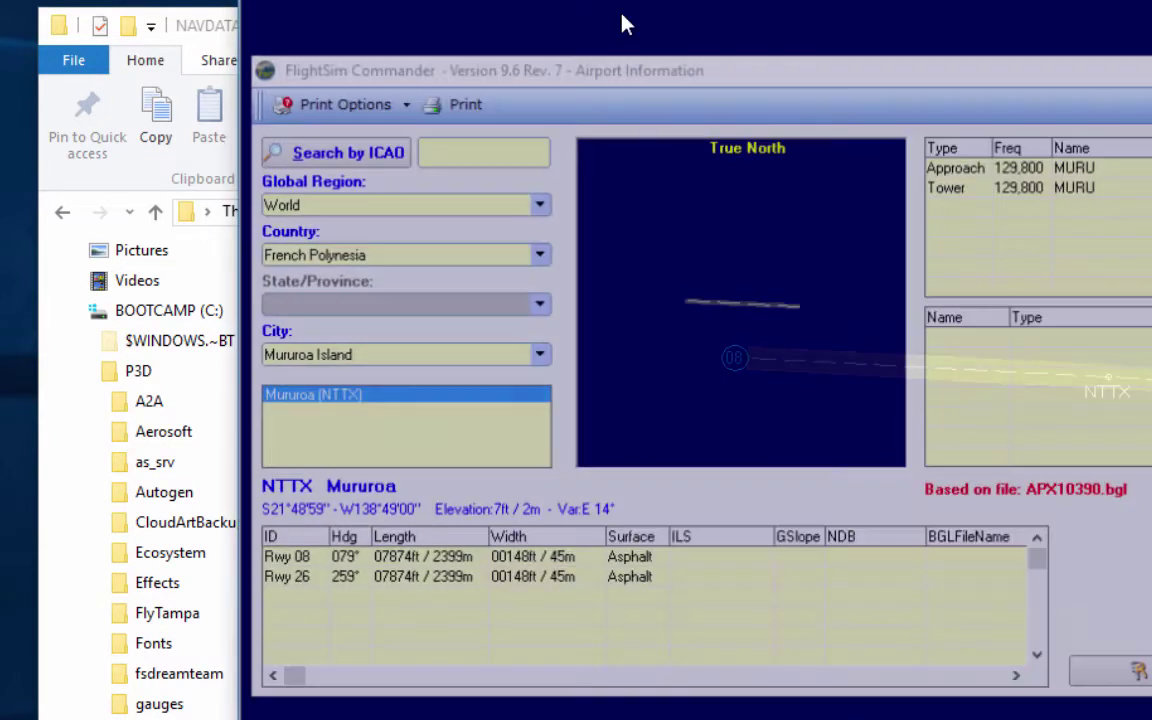
pyautogui.moveTo(510, 62); pyautogui.dragTo(1088, 28)
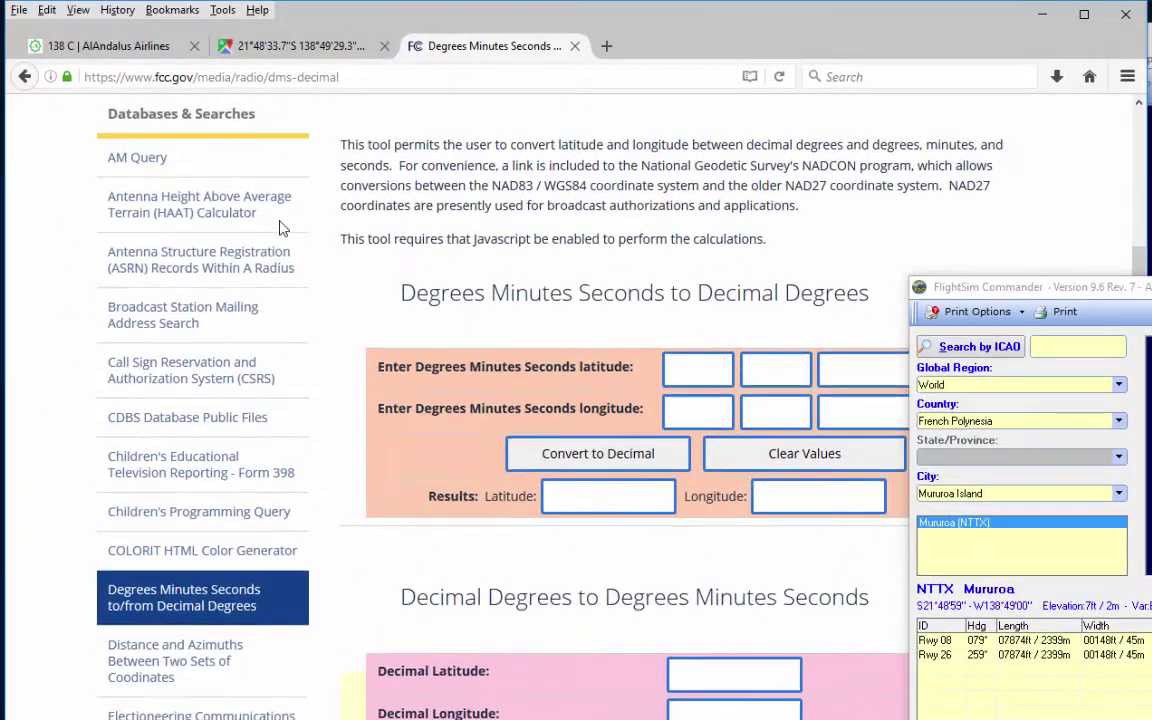
# - Examine the web address of the FCC page that converts degrees, minutes and seconds to decimal degrees
pyautogui.scroll(3, 281, 228)
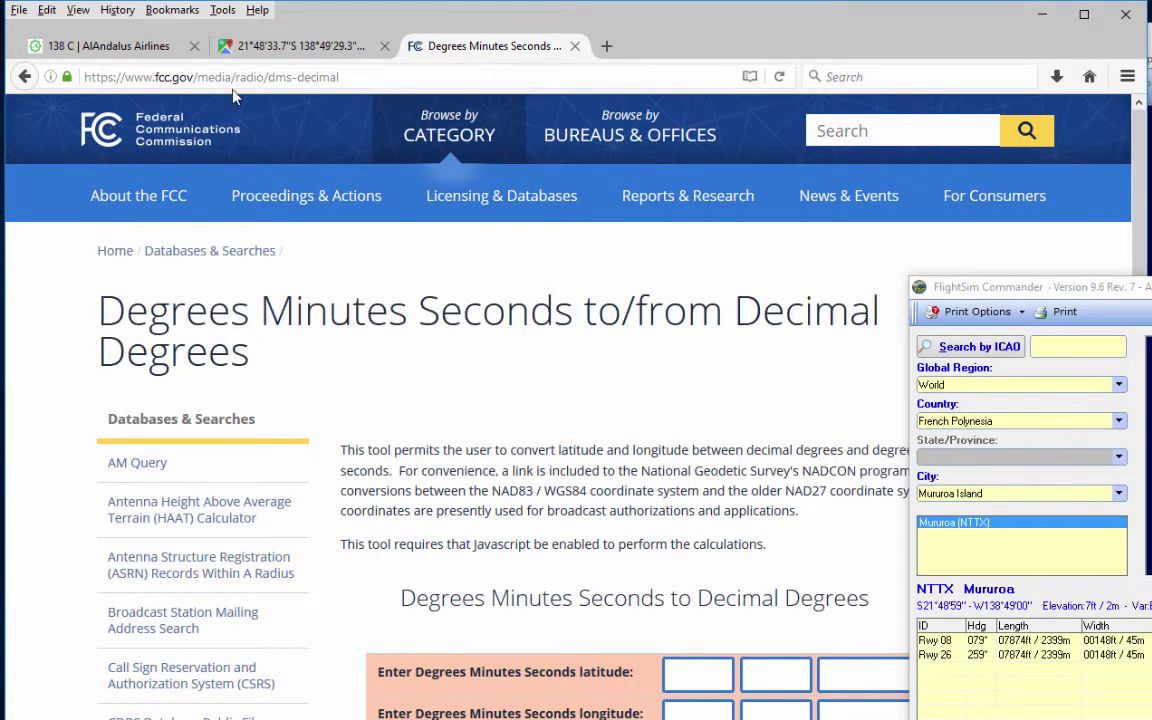
pyautogui.click(156, 78)
pyautogui.moveTo(156, 78); pyautogui.dragTo(375, 77)
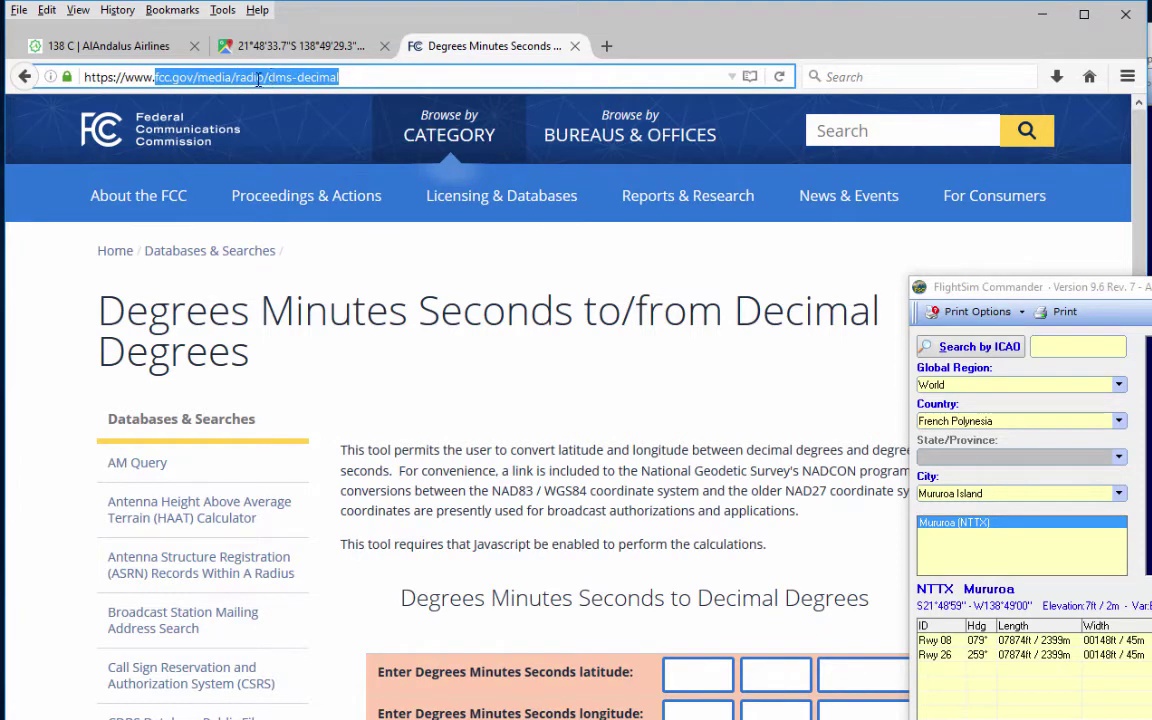
pyautogui.click(650, 545)
# - Convert the latitude -21 48 59 and the longitude -138 49 0 to decimal degrees
pyautogui.scroll(-3, 650, 545)
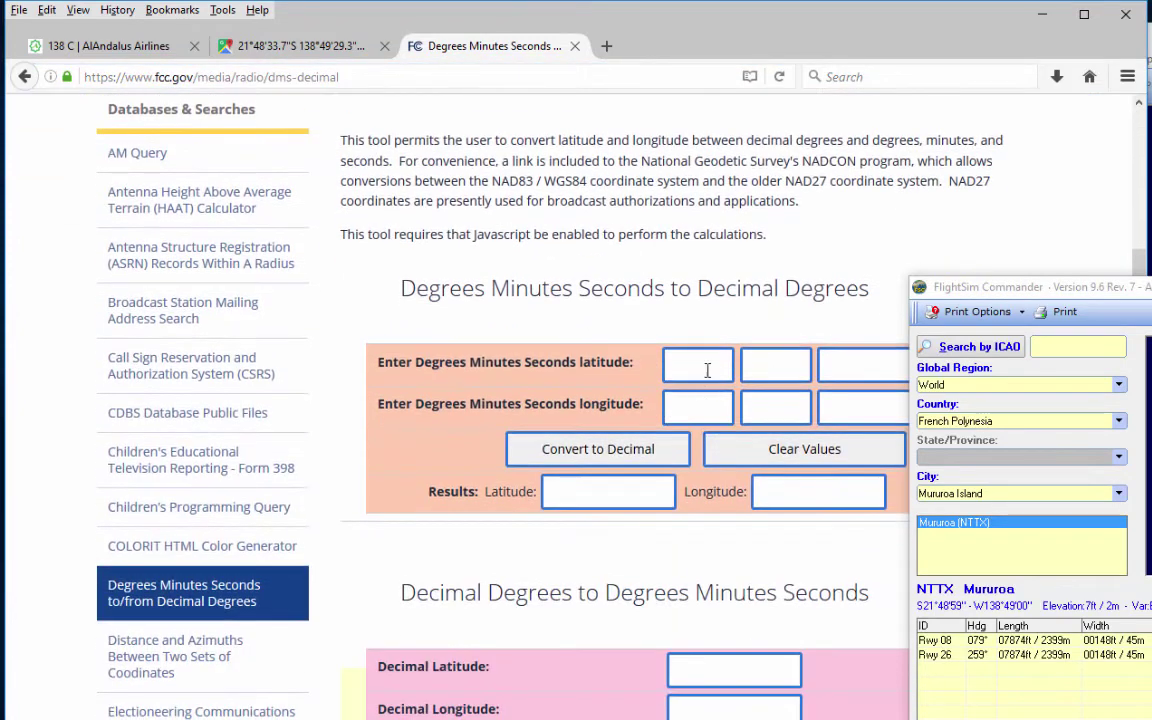
pyautogui.click(706, 362)
pyautogui.write('-21')
pyautogui.write('59')
pyautogui.write('-138')
pyautogui.press('Tab')
pyautogui.write('4')
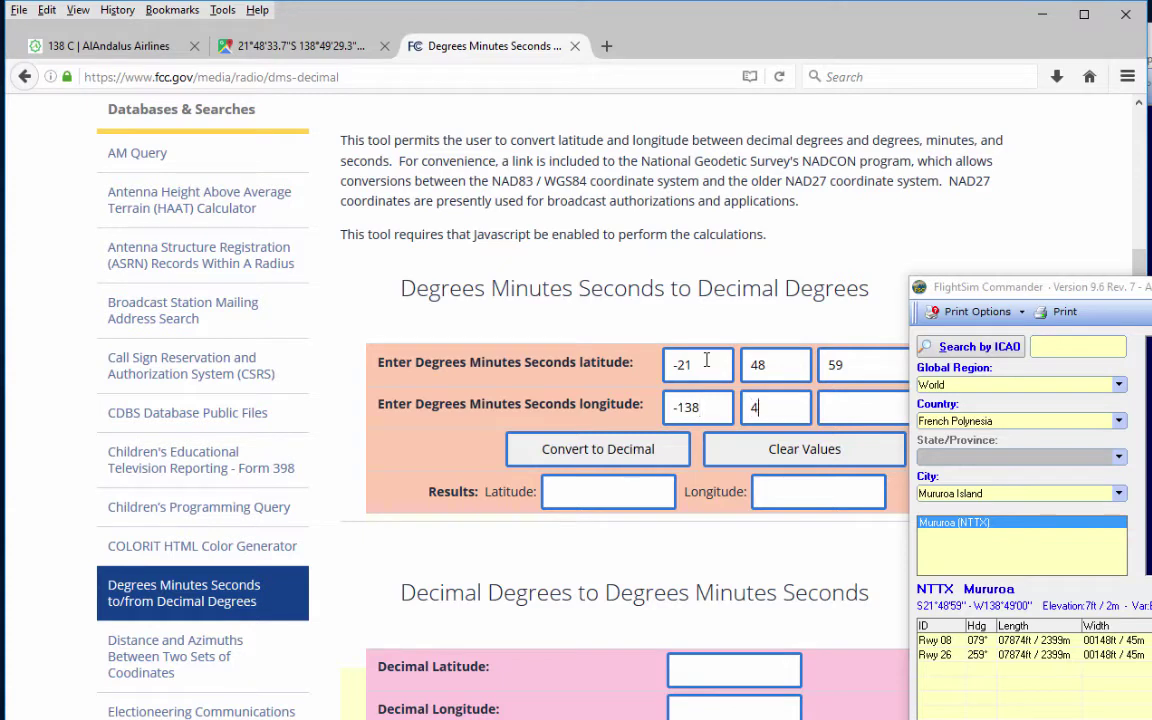
pyautogui.write('9')
pyautogui.click(560, 449)
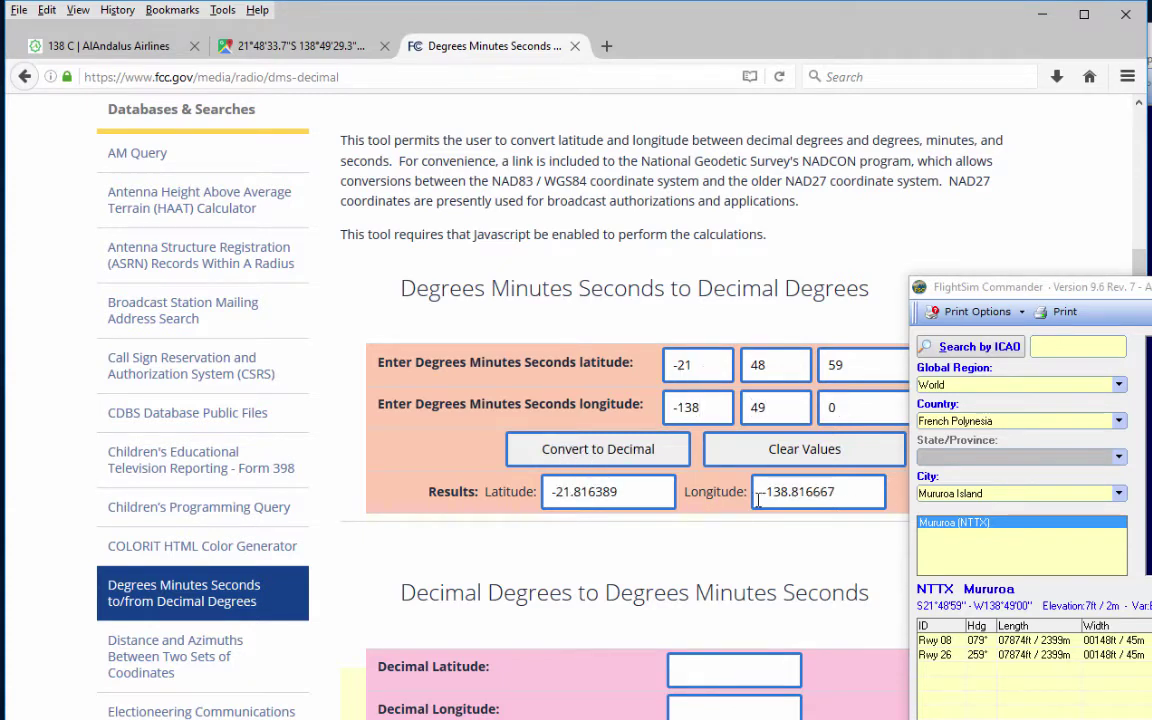
# - Combine the decimal latitude and longitude in the browser's search field, separated by a space, and cut them to the clipboard
pyautogui.doubleClick(653, 493)
pyautogui.hotkey('ctrl', 'c')
pyautogui.click(856, 76)
pyautogui.hotkey('ctrl', 'v')
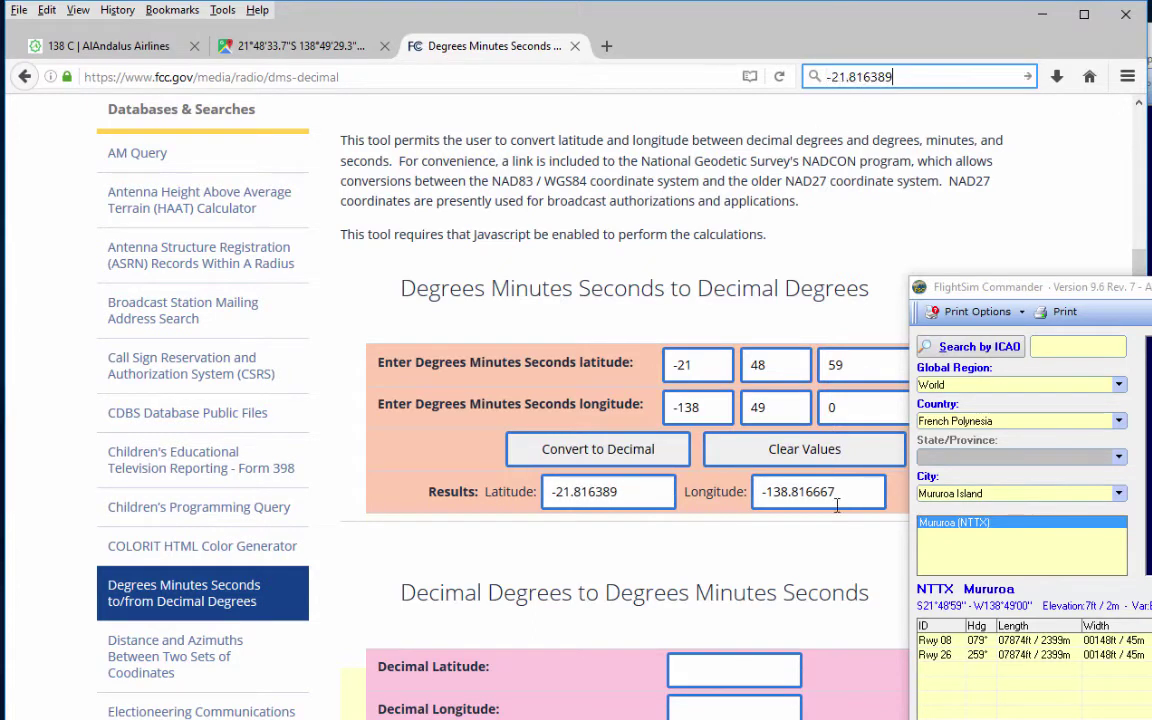
pyautogui.moveTo(837, 505); pyautogui.dragTo(688, 491)
pyautogui.hotkey('ctrl', 'c')
pyautogui.click(927, 76)
pyautogui.click(927, 76)
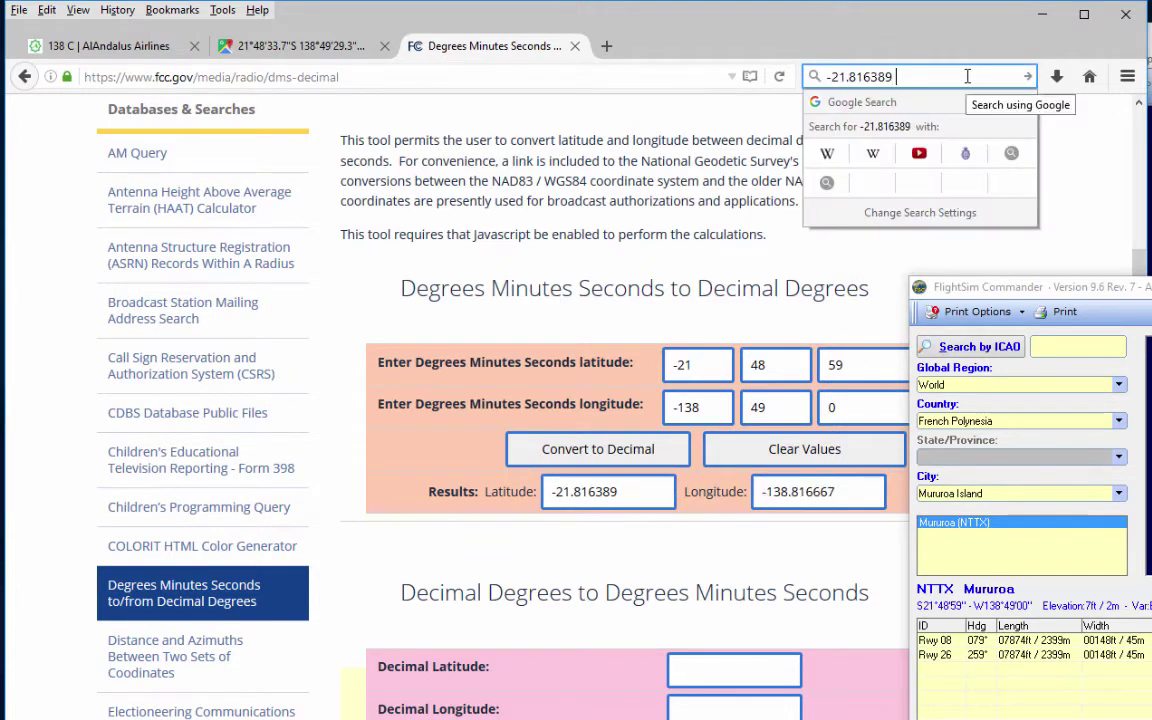
pyautogui.hotkey('ctrl', 'v')
pyautogui.hotkey('ctrl', 'a')
pyautogui.hotkey('ctrl', 'x')
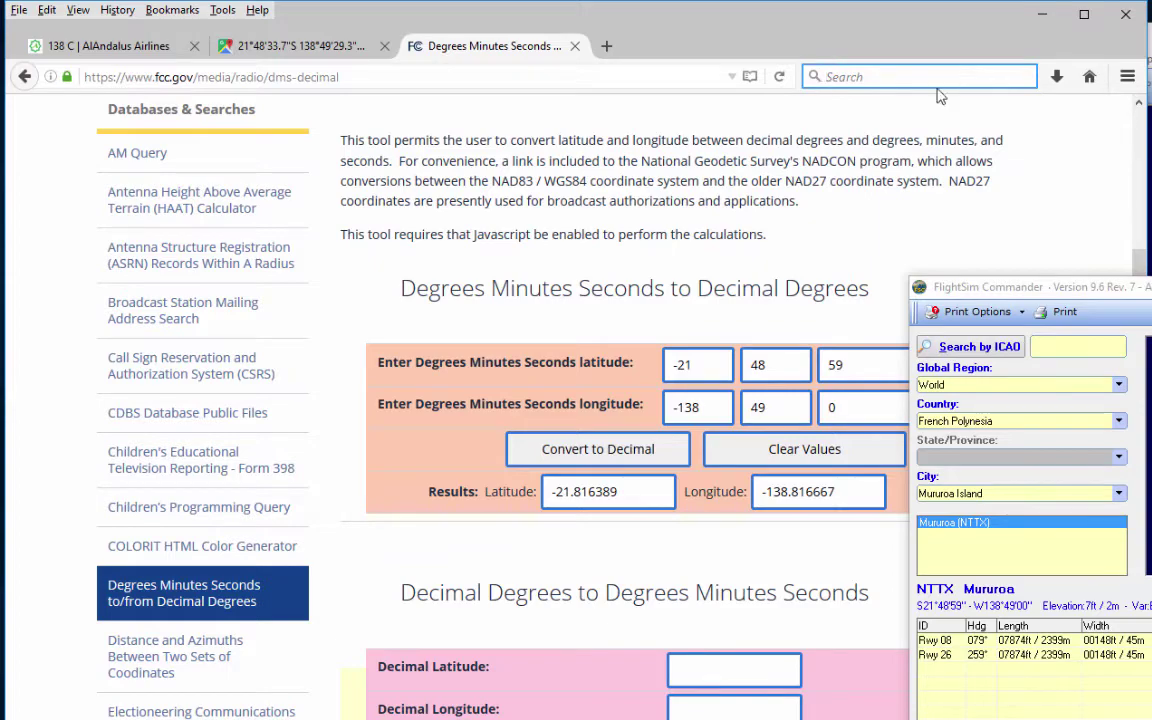
# - Switch to airports.dat in Notepad++ and append the coordinates -21.816389 -138.816667 directly after the NTTX code
pyautogui.hotkey('alt', 'Tab')
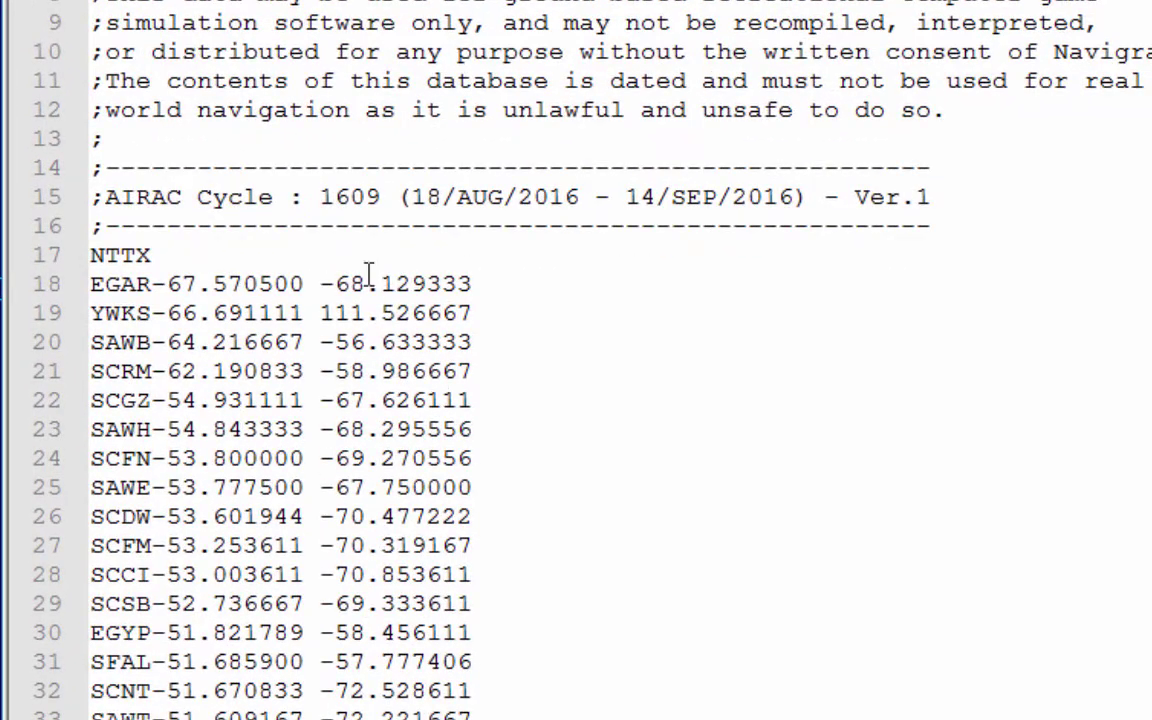
pyautogui.doubleClick(314, 284)
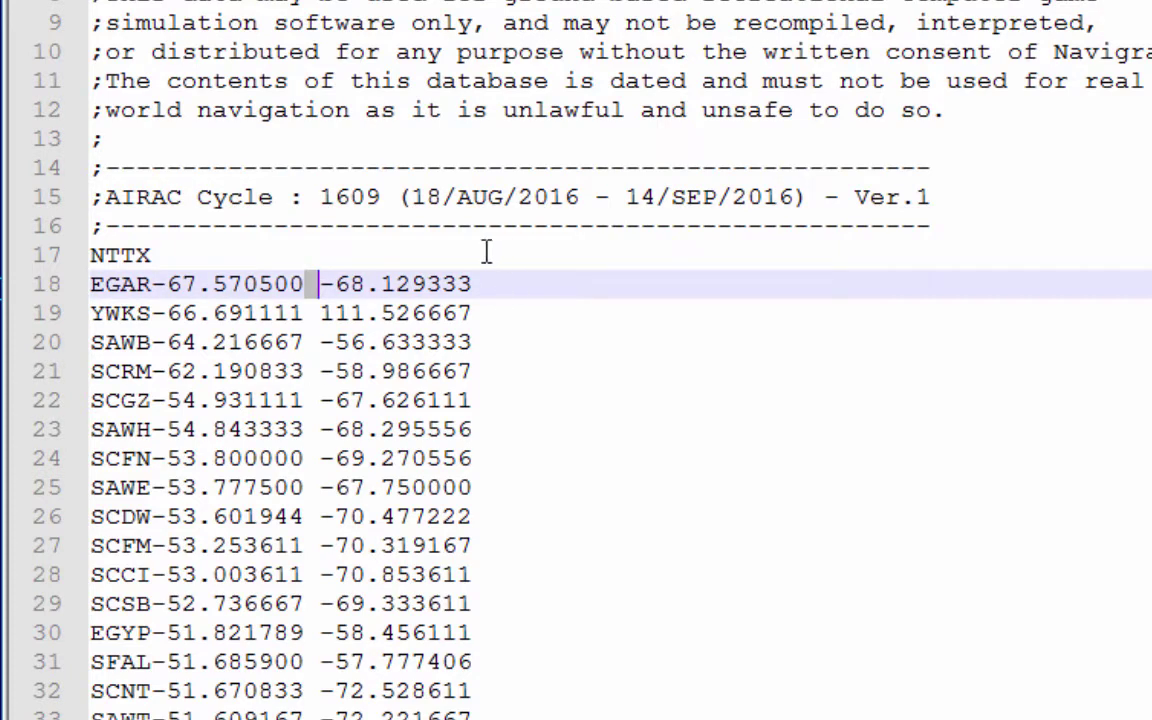
pyautogui.click(465, 283)
pyautogui.hotkey('shift', 'Down')
pyautogui.hotkey('shift', 'Down')
pyautogui.hotkey('shift', 'Down')
pyautogui.hotkey('shift', 'Down')
pyautogui.hotkey('shift', 'Down')
pyautogui.hotkey('shift', 'Down')
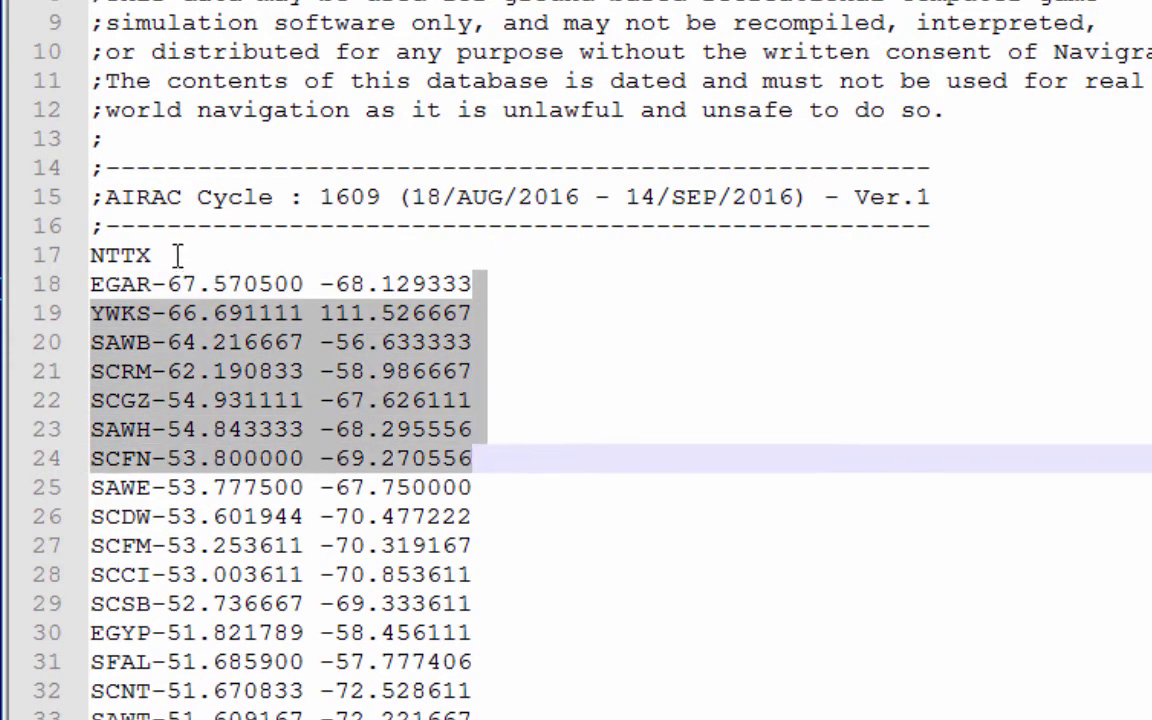
pyautogui.click(268, 256)
pyautogui.hotkey('ctrl', 'v')
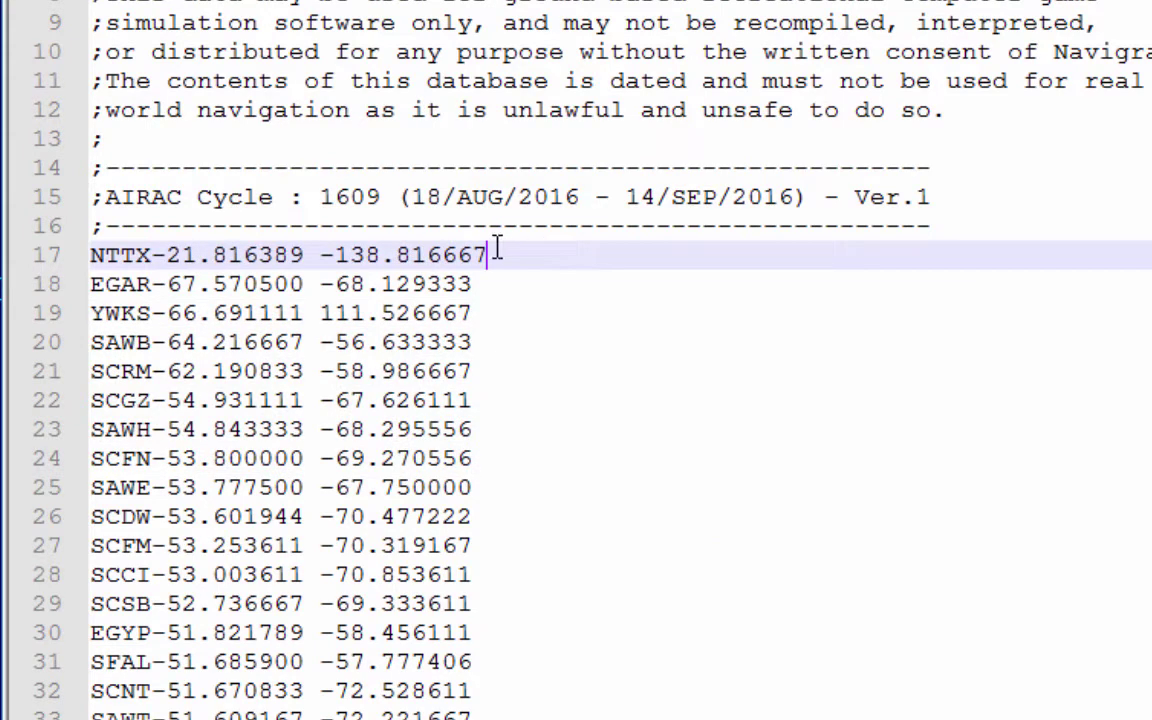
# - Remove the space between latitude and longitude in the NTTX line of airports.dat, matching the NTKU line's format
pyautogui.doubleClick(312, 255)
pyautogui.press('Delete')
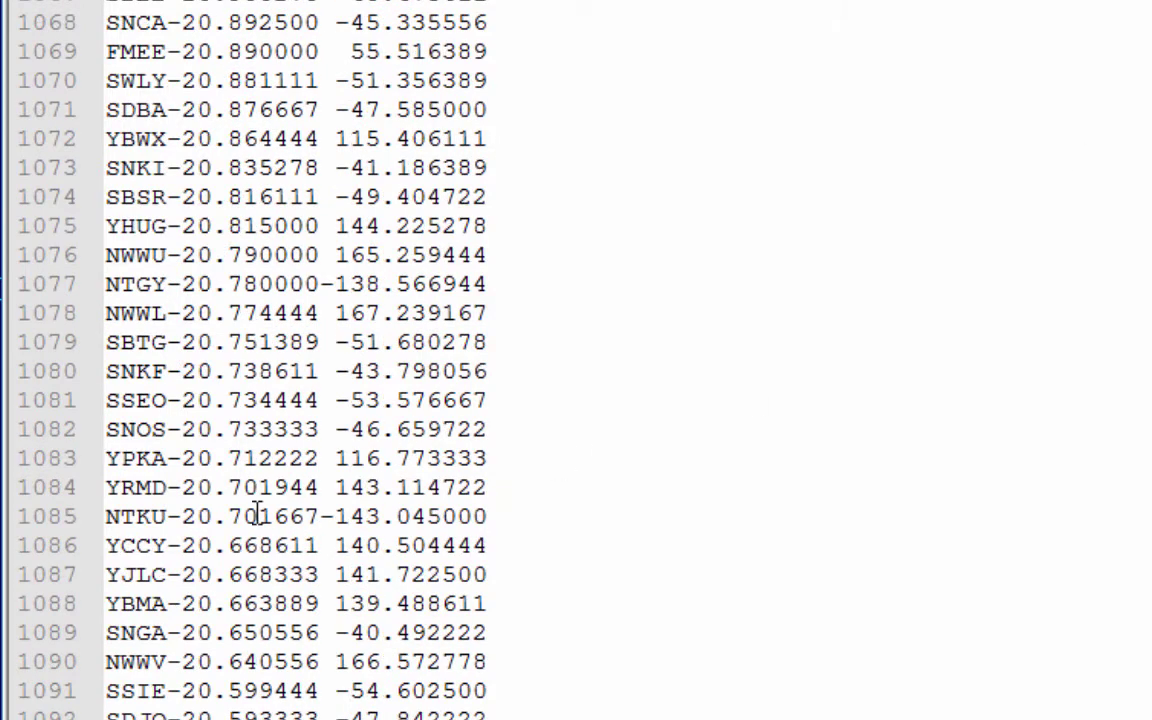
pyautogui.doubleClick(460, 516)
pyautogui.click(268, 516)
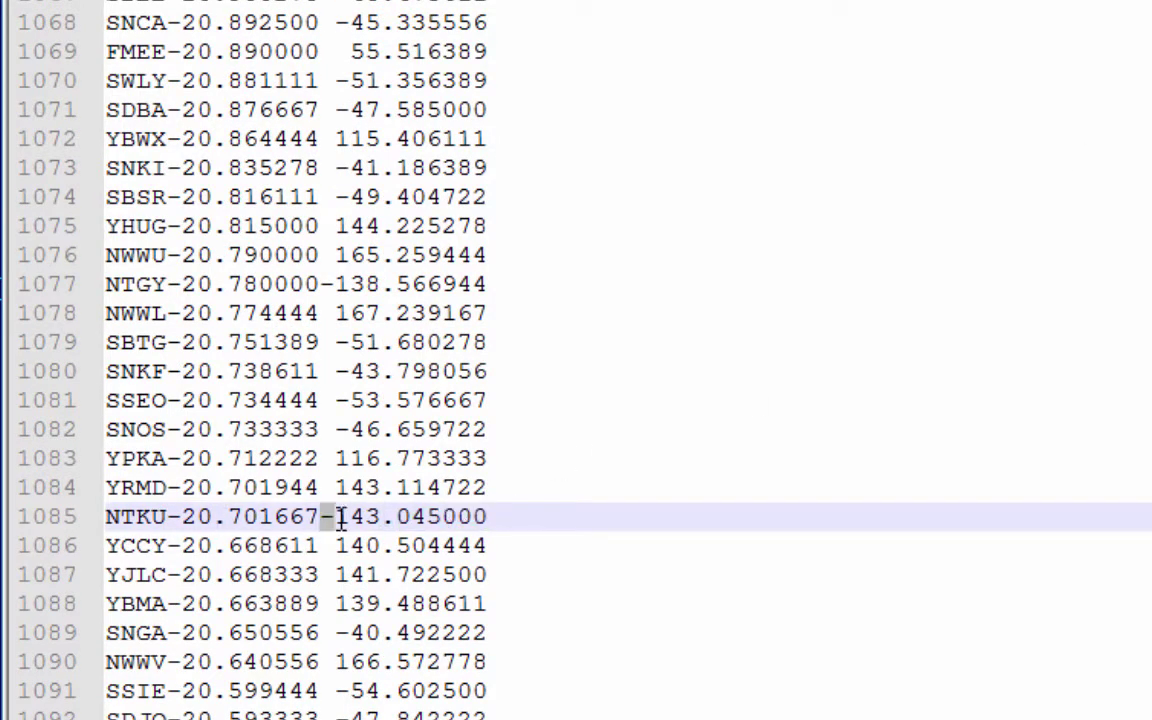
pyautogui.hotkey('ctrl', 'Home')
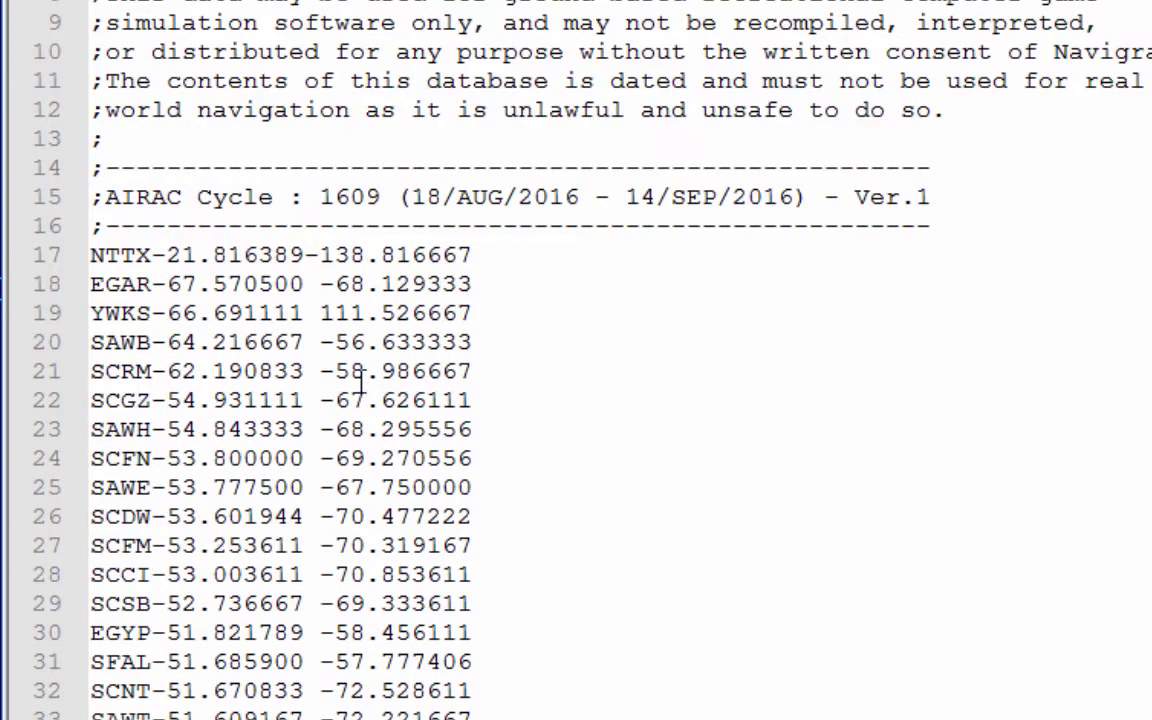
pyautogui.click(479, 255)
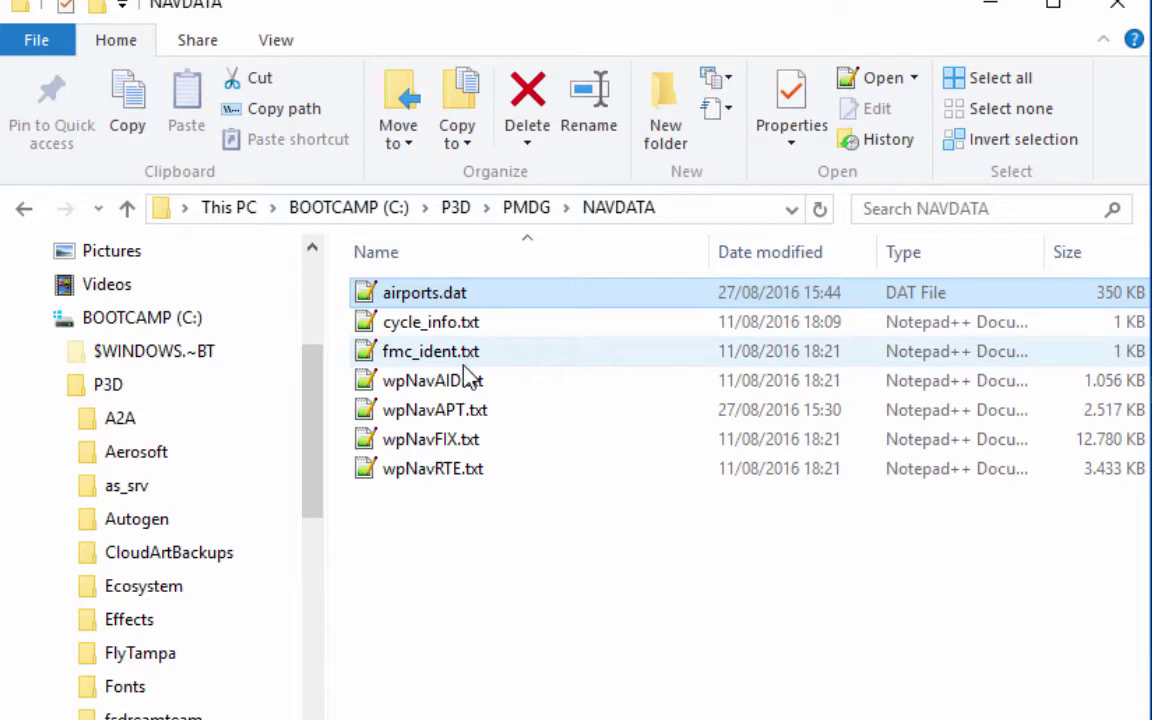
# - Open wpNavAPT.txt from the PMDG NAVDATA folder in Notepad++
pyautogui.click(470, 380)
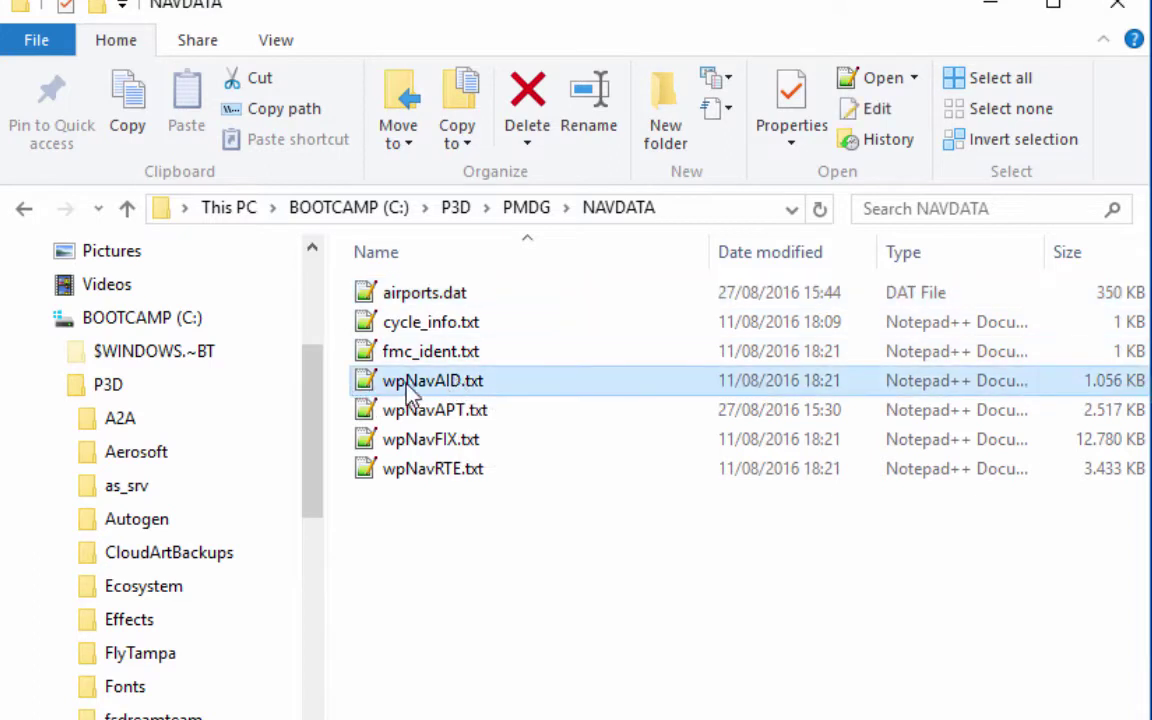
pyautogui.click(398, 412)
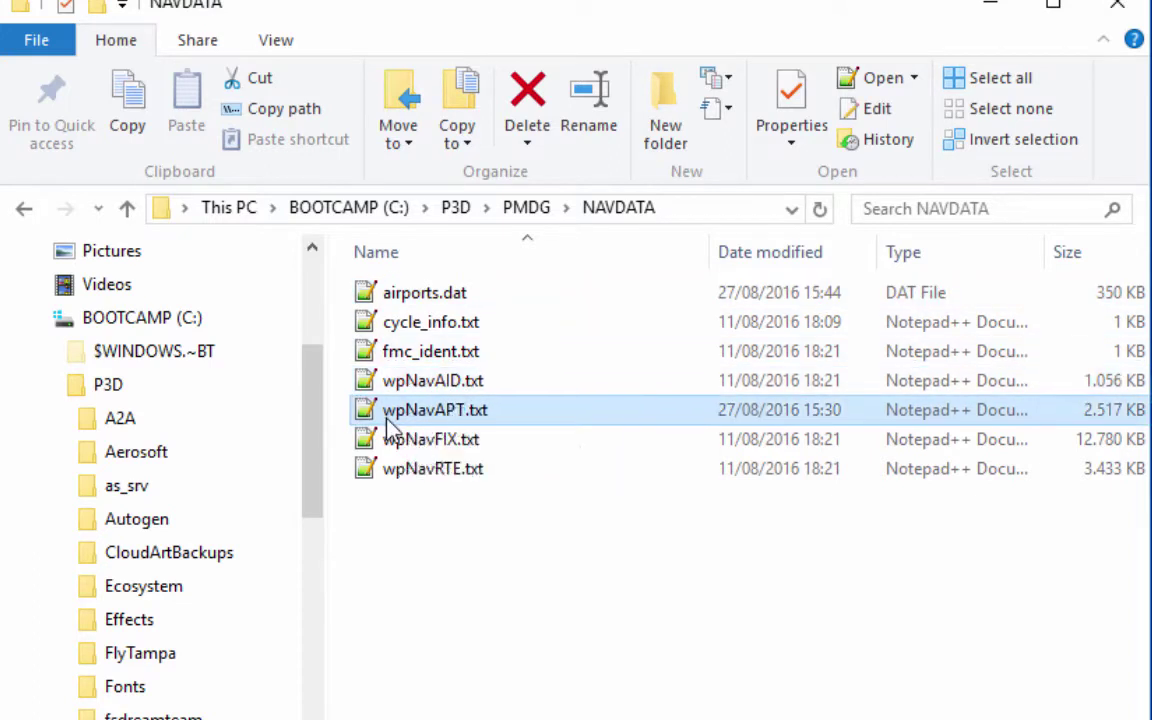
pyautogui.rightClick(442, 412)
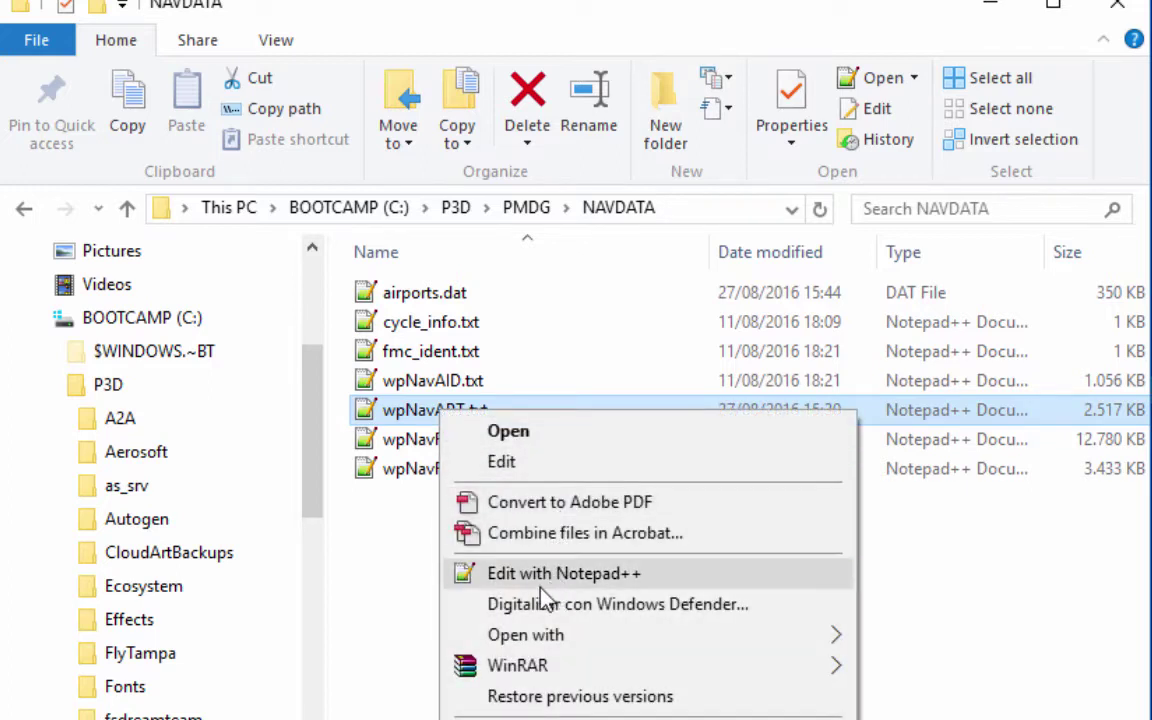
pyautogui.moveTo(561, 640)
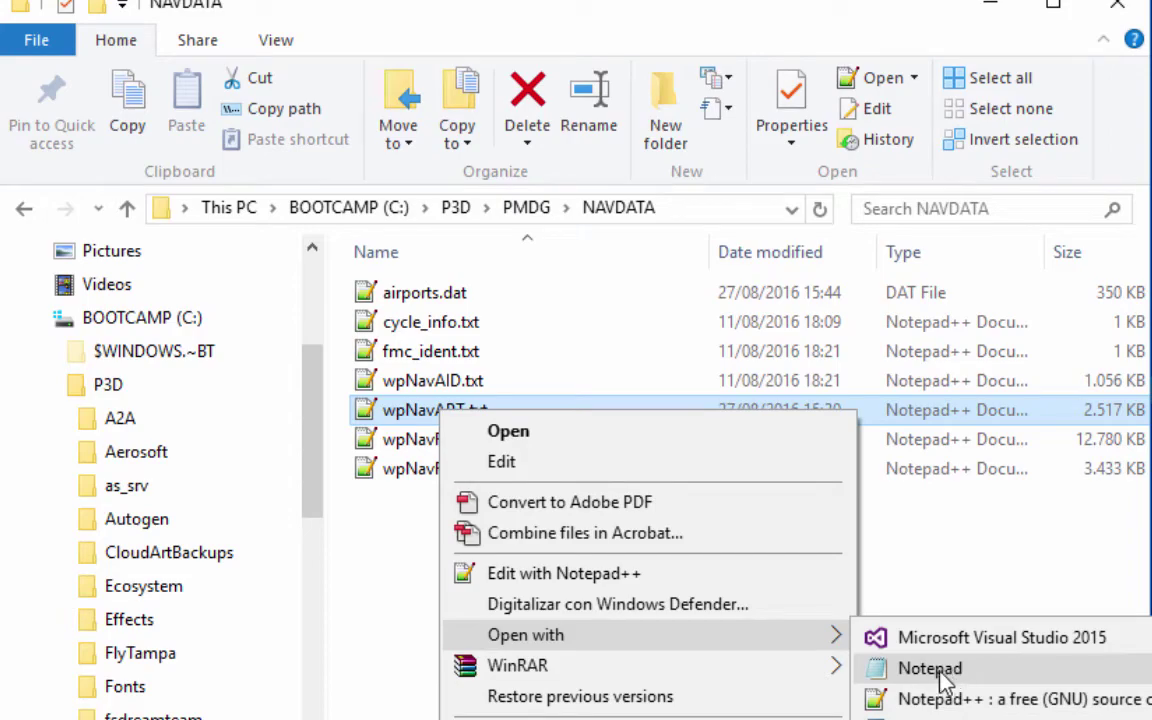
pyautogui.click(660, 584)
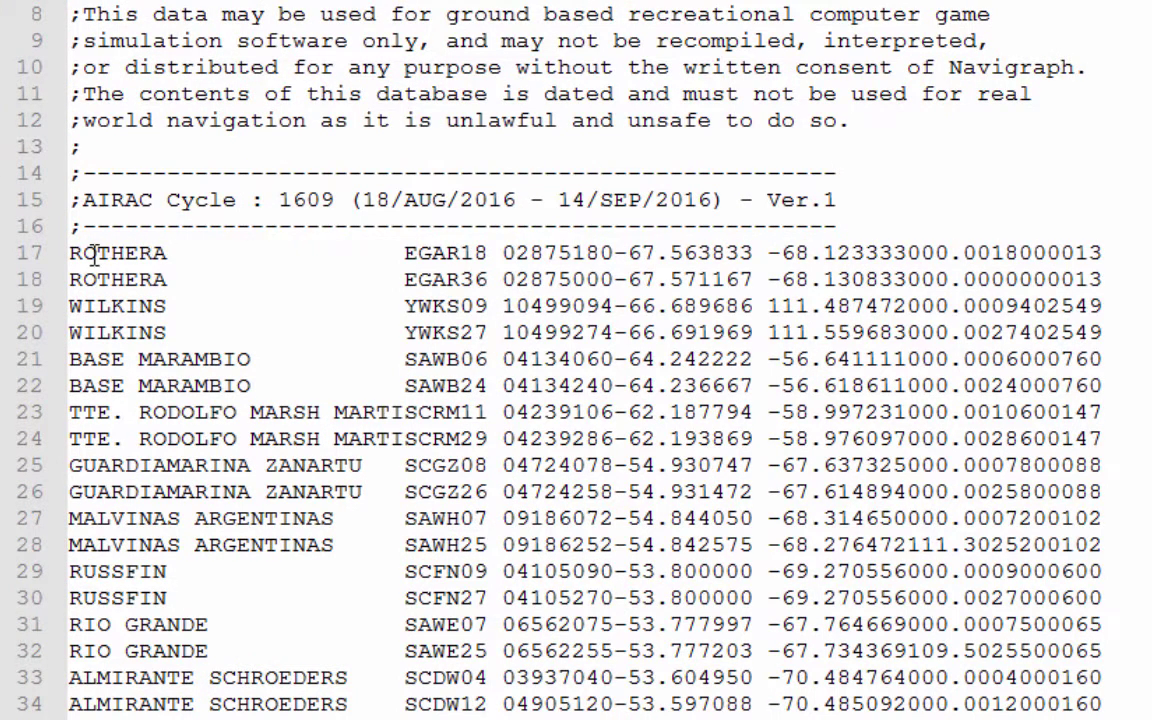
pyautogui.click(98, 254)
pyautogui.press('Return')
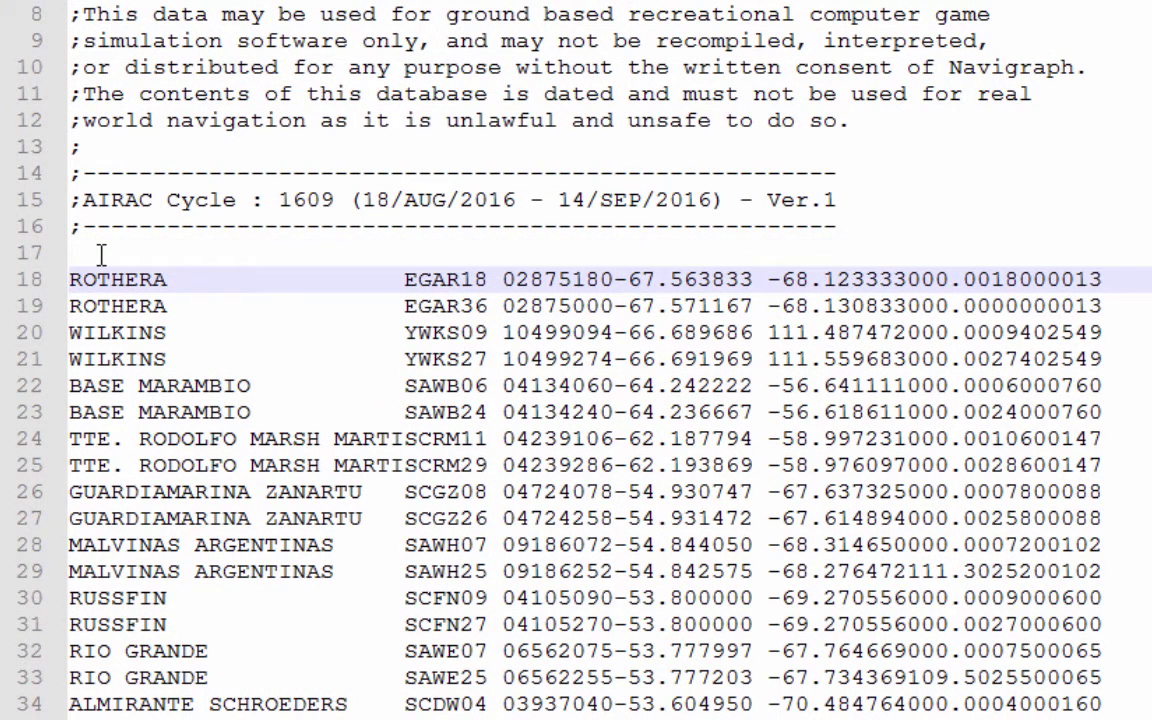
pyautogui.click(101, 254)
pyautogui.press('Delete')
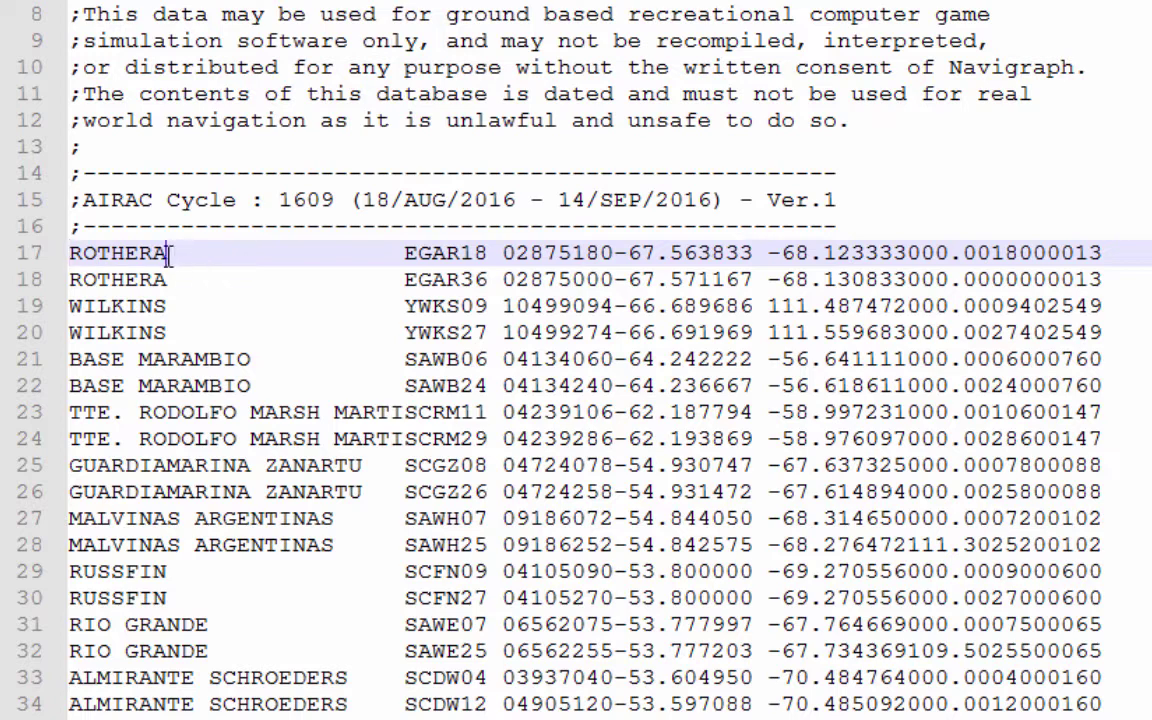
# - Examine how wpNavAPT.txt lays out airport names and ICAO codes, including airports with several runway lines such as ALMIRANTE SCHROEDERS
pyautogui.moveTo(170, 256); pyautogui.dragTo(58, 252)
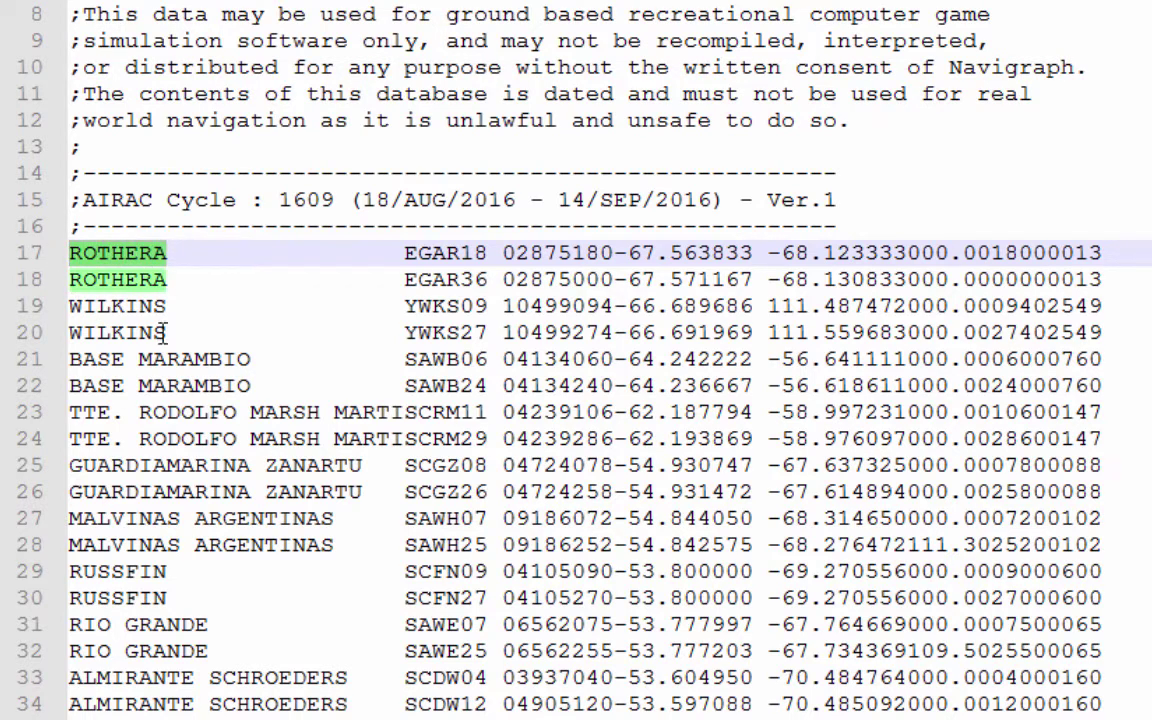
pyautogui.click(110, 254)
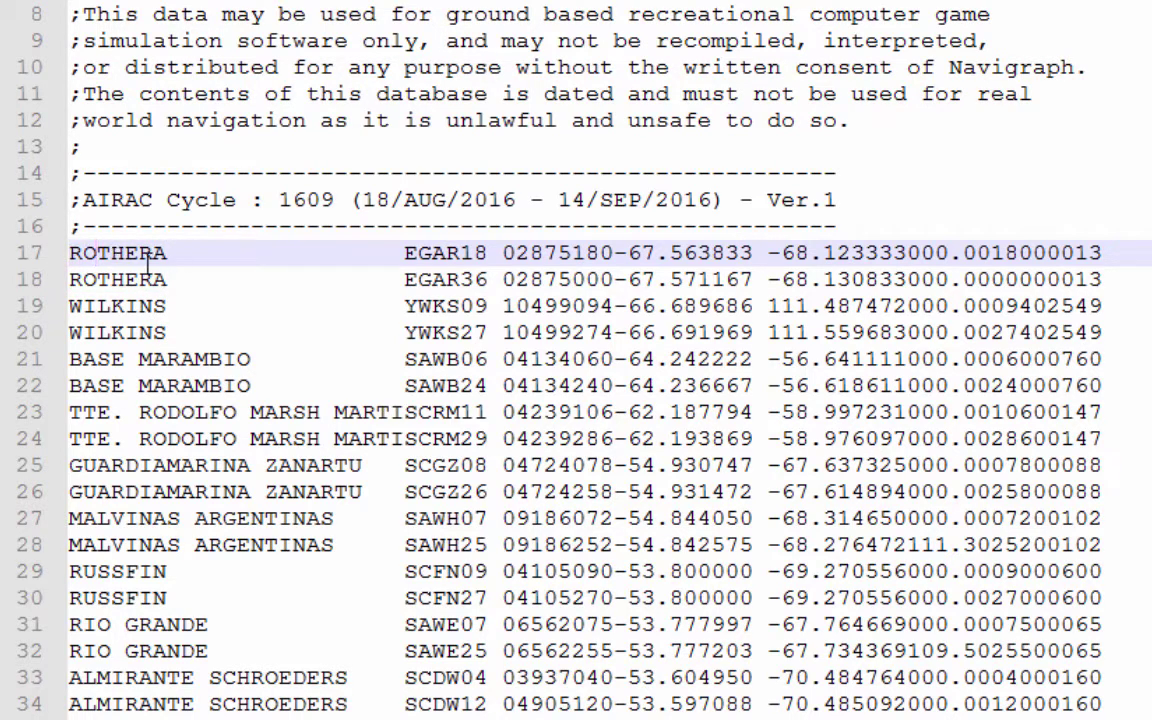
pyautogui.moveTo(80, 306); pyautogui.dragTo(166, 306)
pyautogui.moveTo(70, 360); pyautogui.dragTo(140, 360)
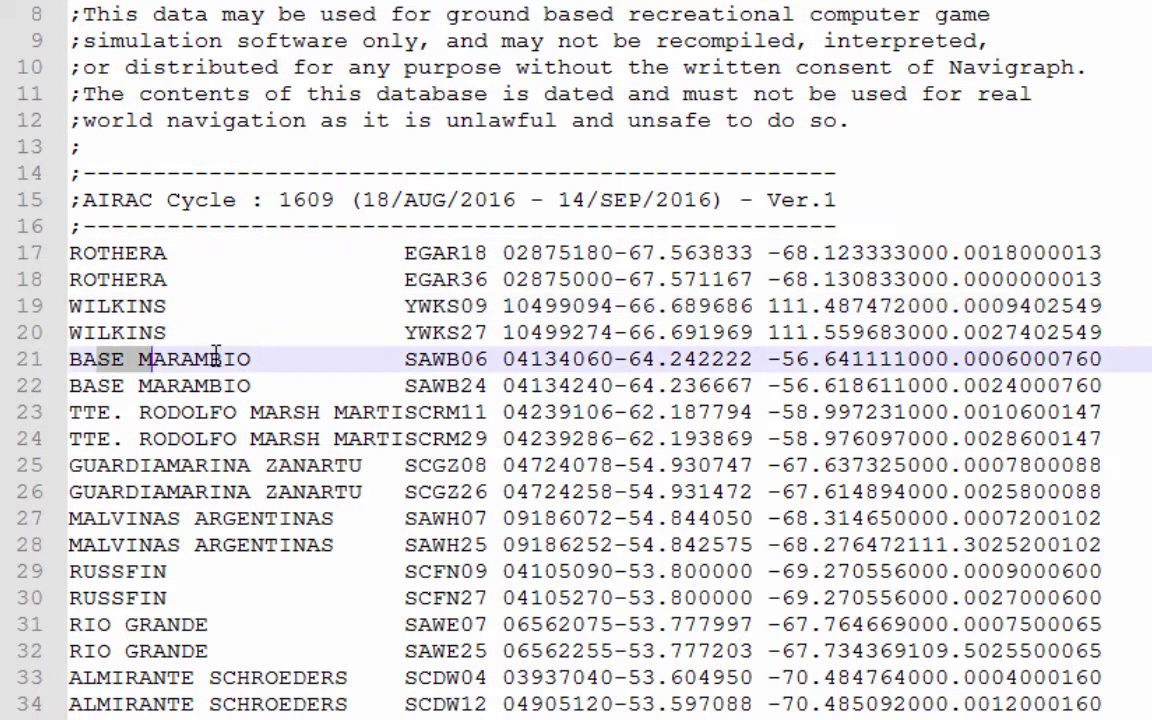
pyautogui.moveTo(404, 252); pyautogui.dragTo(459, 252)
pyautogui.click(398, 252)
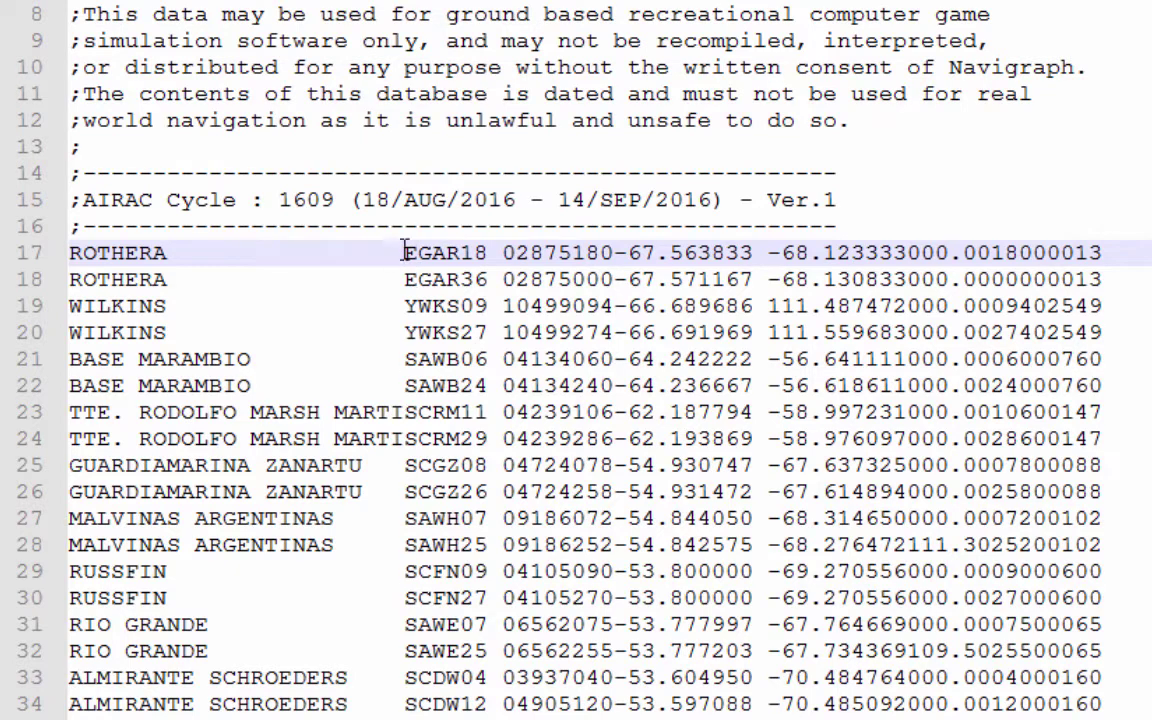
pyautogui.moveTo(404, 252); pyautogui.dragTo(464, 247)
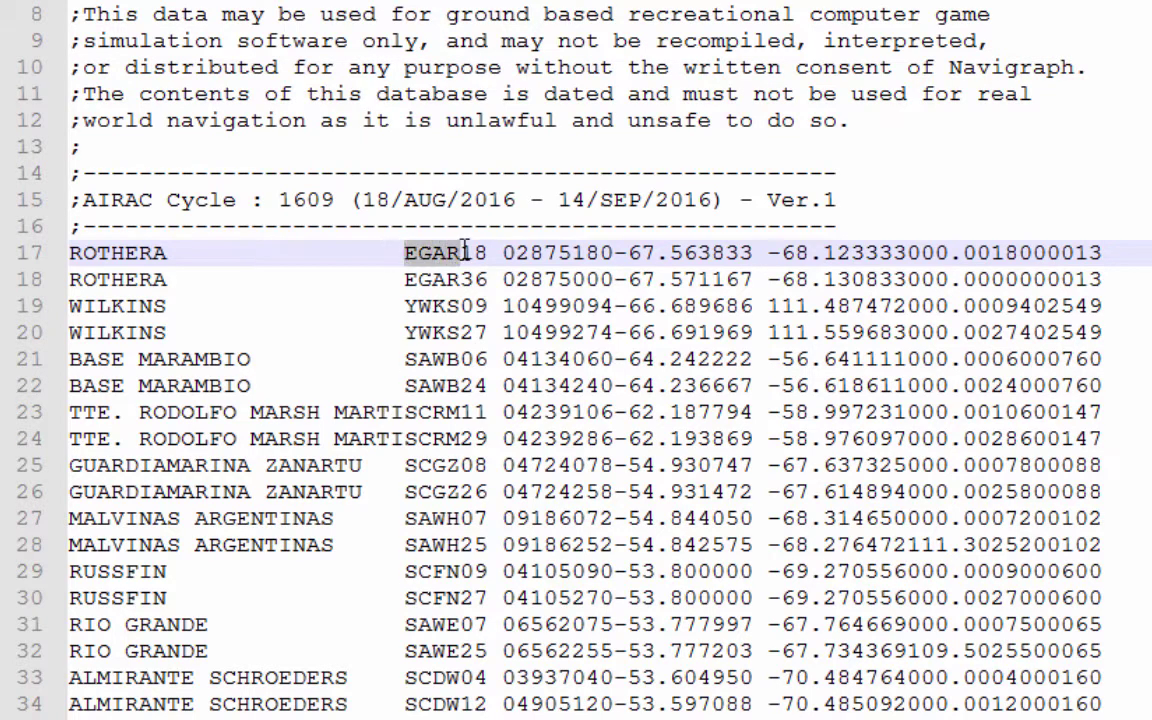
pyautogui.click(413, 252)
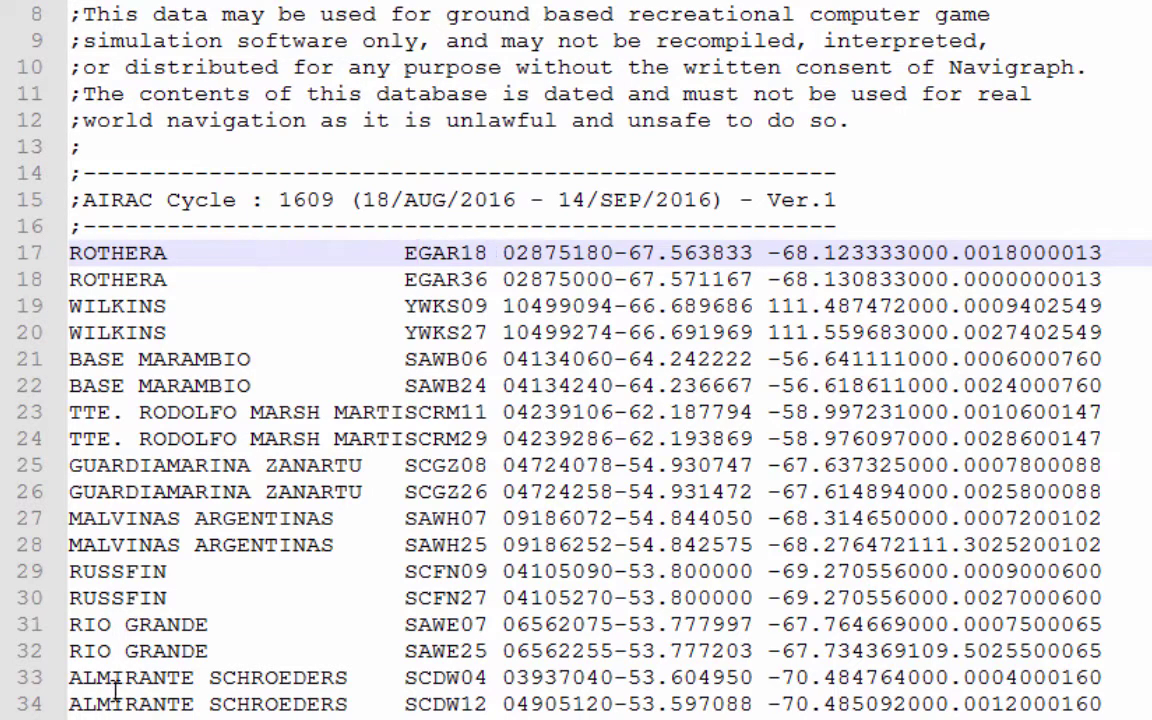
pyautogui.scroll(-2, 100, 630)
pyautogui.moveTo(351, 520); pyautogui.dragTo(209, 518)
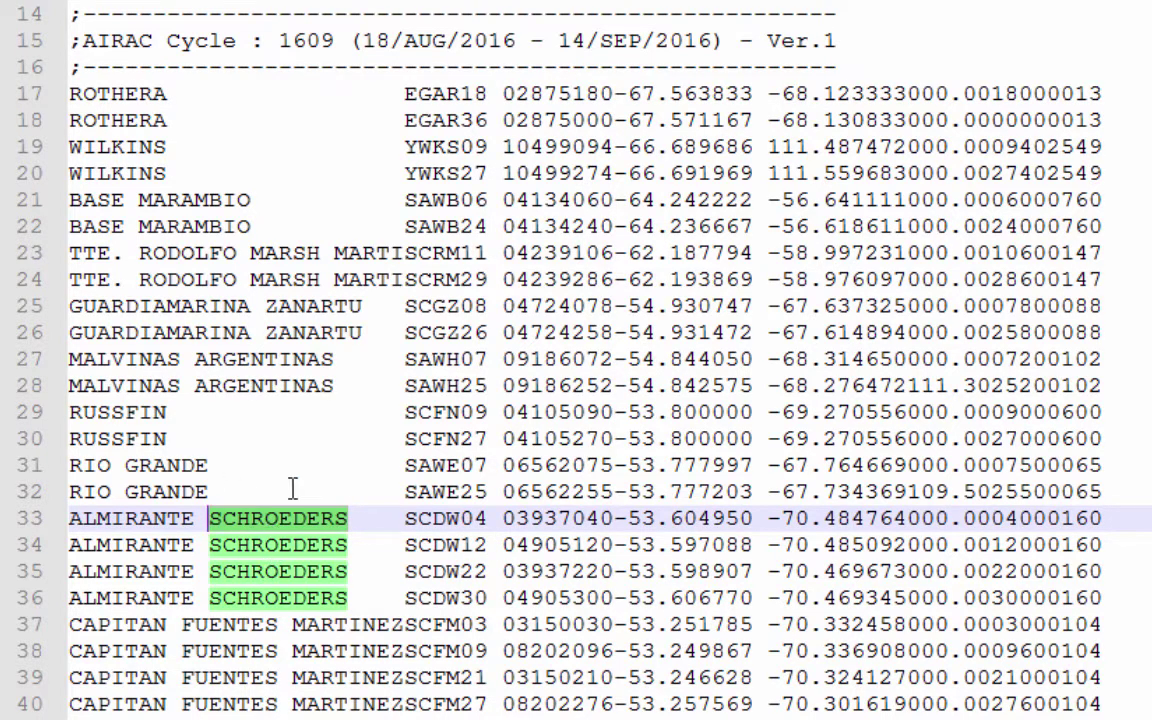
pyautogui.scroll(2, 293, 471)
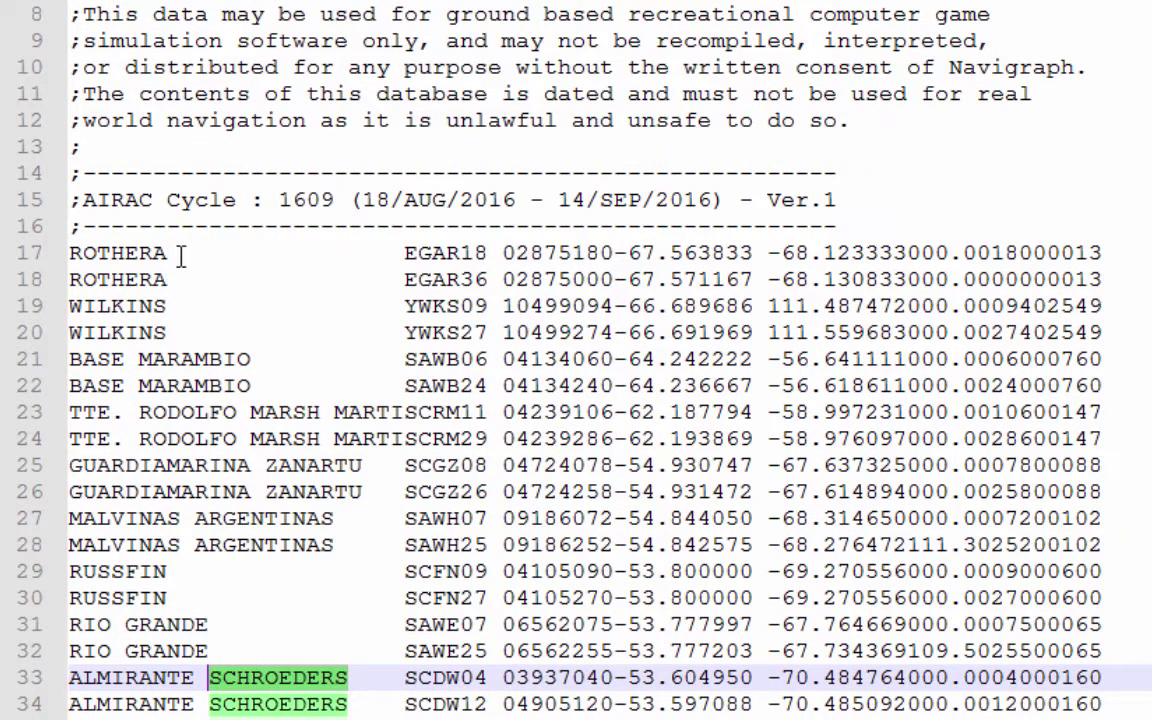
# - Examine the runway number, runway length and heading fields in the first ROTHERA line
pyautogui.moveTo(462, 253); pyautogui.dragTo(559, 253)
pyautogui.click(529, 253)
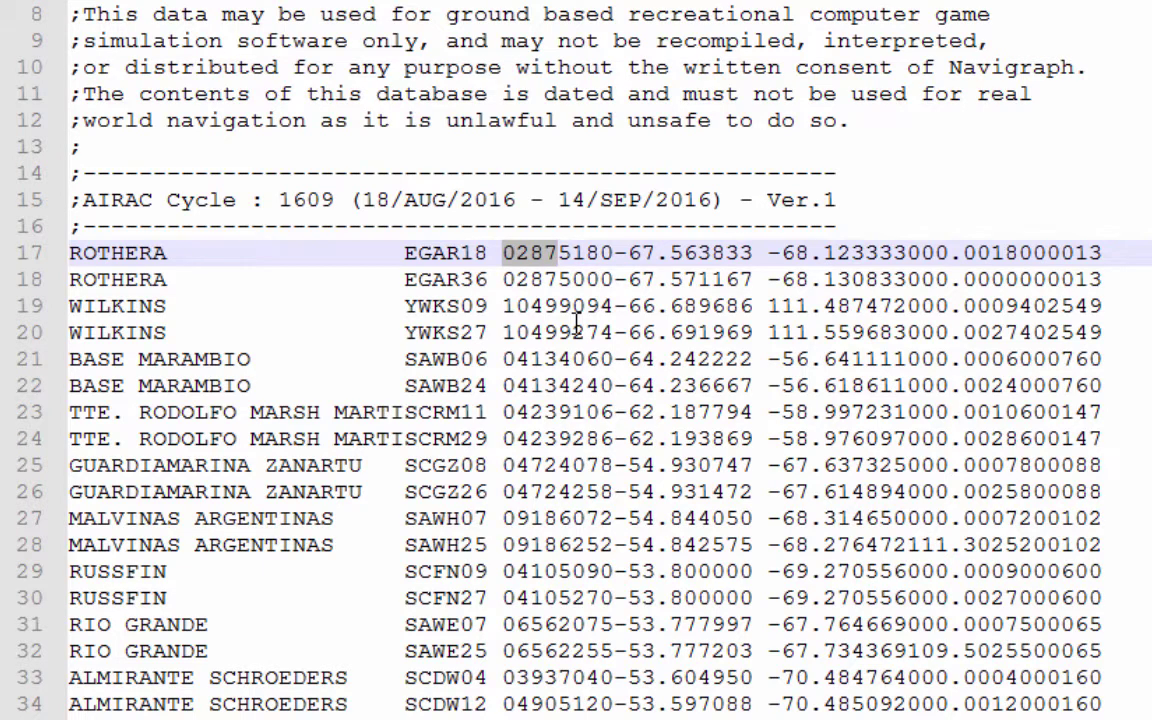
pyautogui.moveTo(504, 253); pyautogui.dragTo(547, 253)
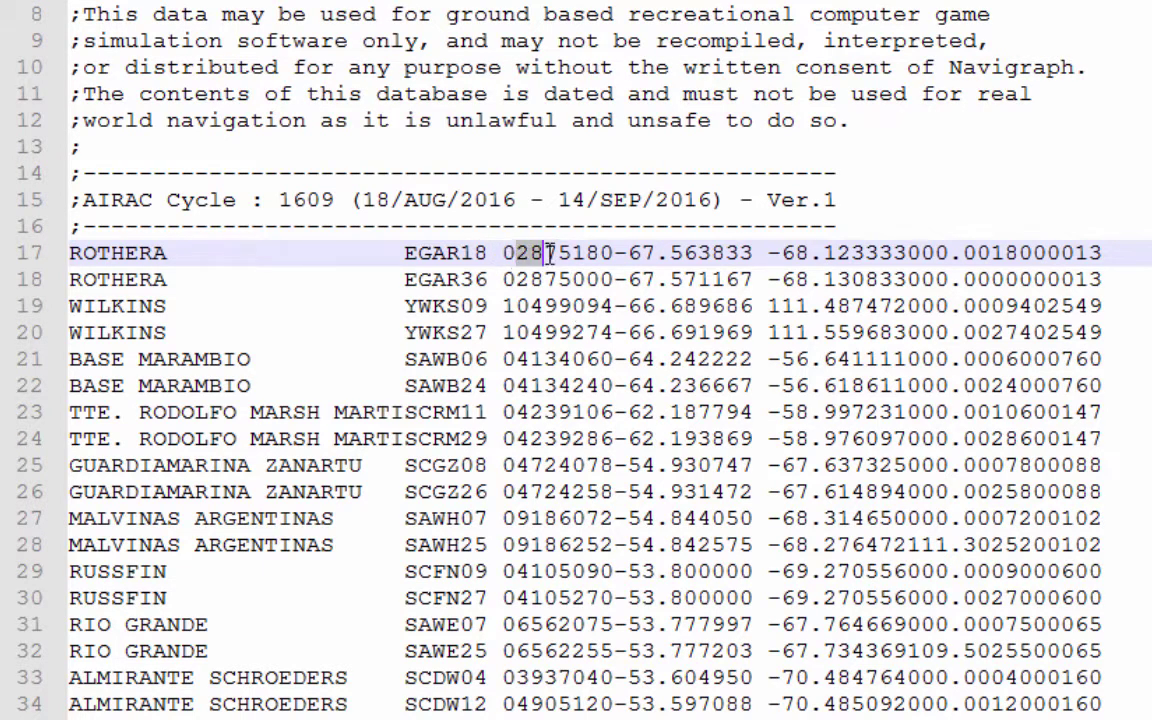
pyautogui.hotkey('shift', 'Right')
pyautogui.hotkey('shift', 'Right')
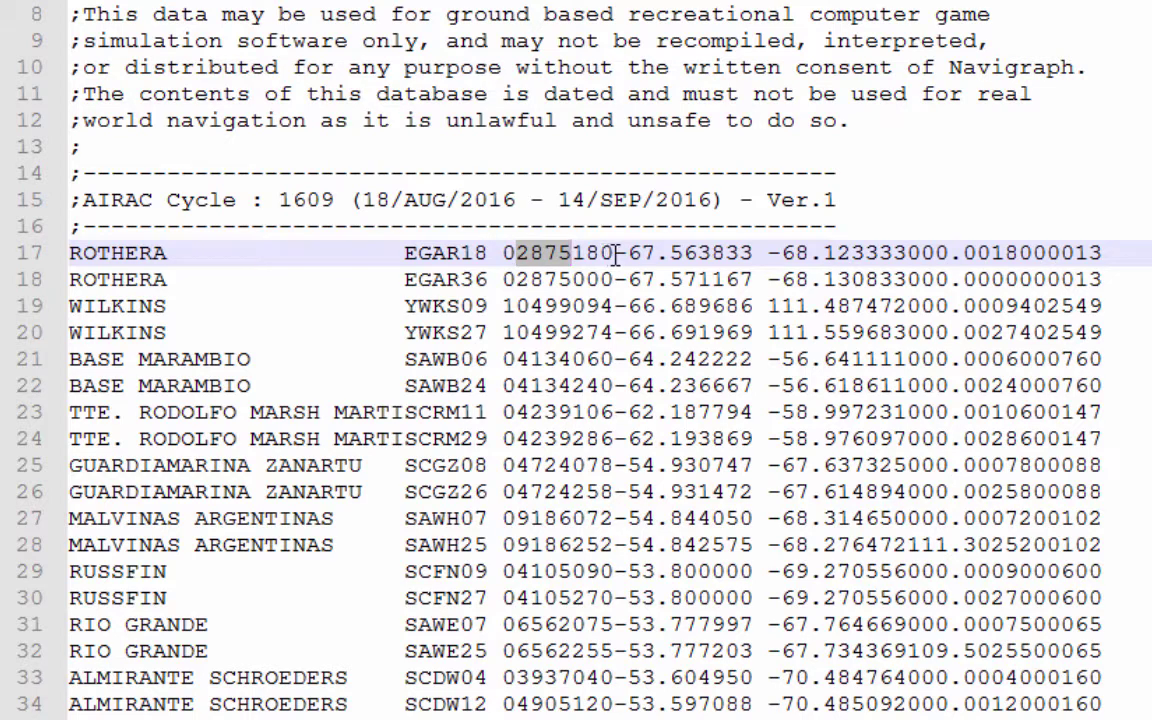
pyautogui.moveTo(612, 253); pyautogui.dragTo(572, 253)
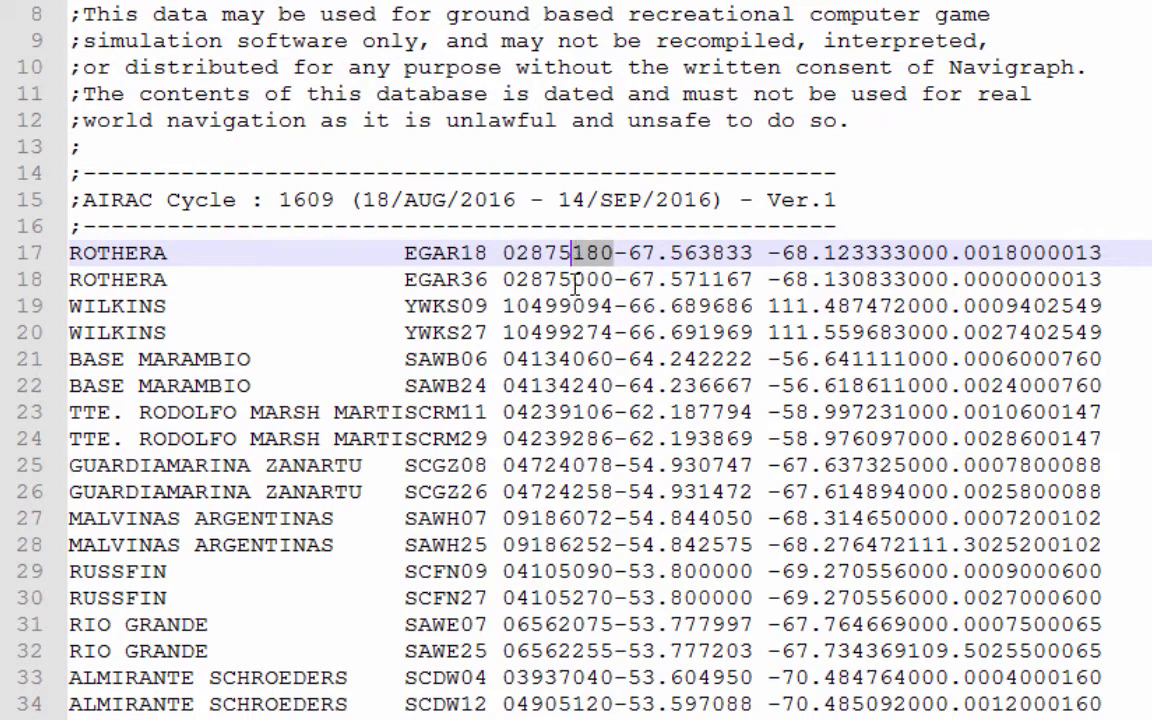